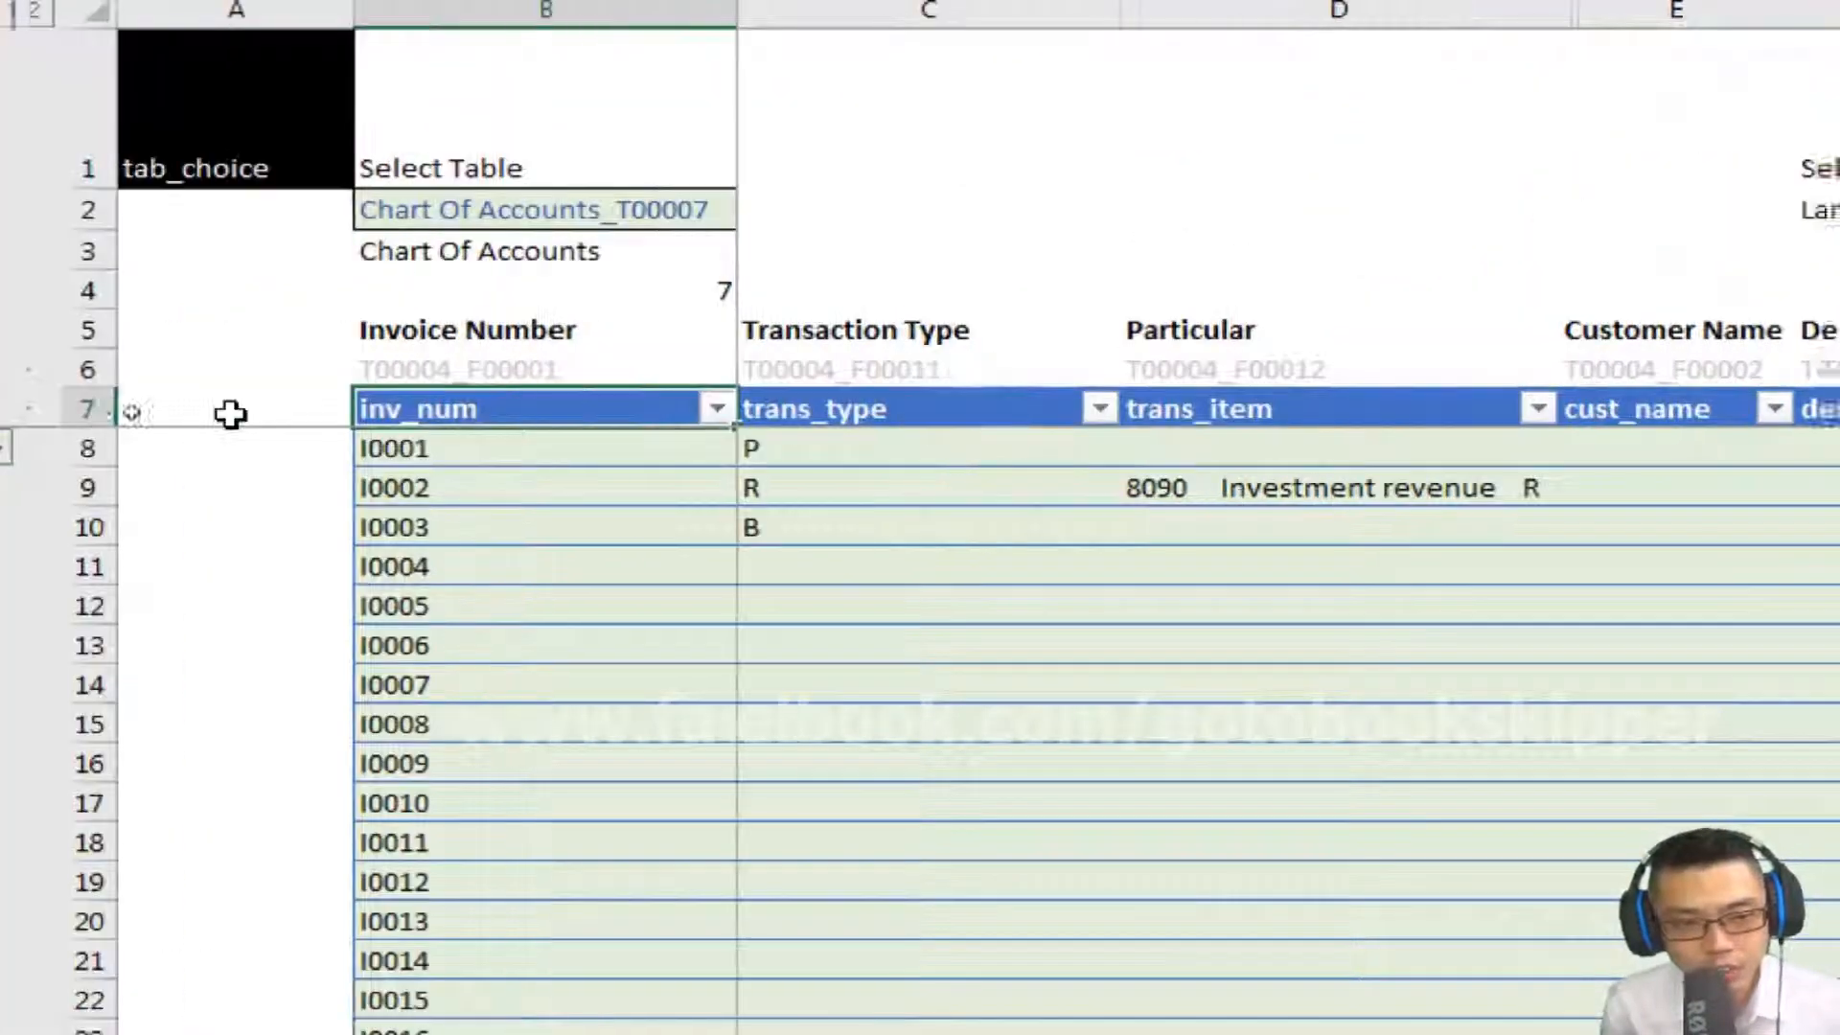
Rename the inv_num column header in the bookkeeping table as je_num.
text(je)
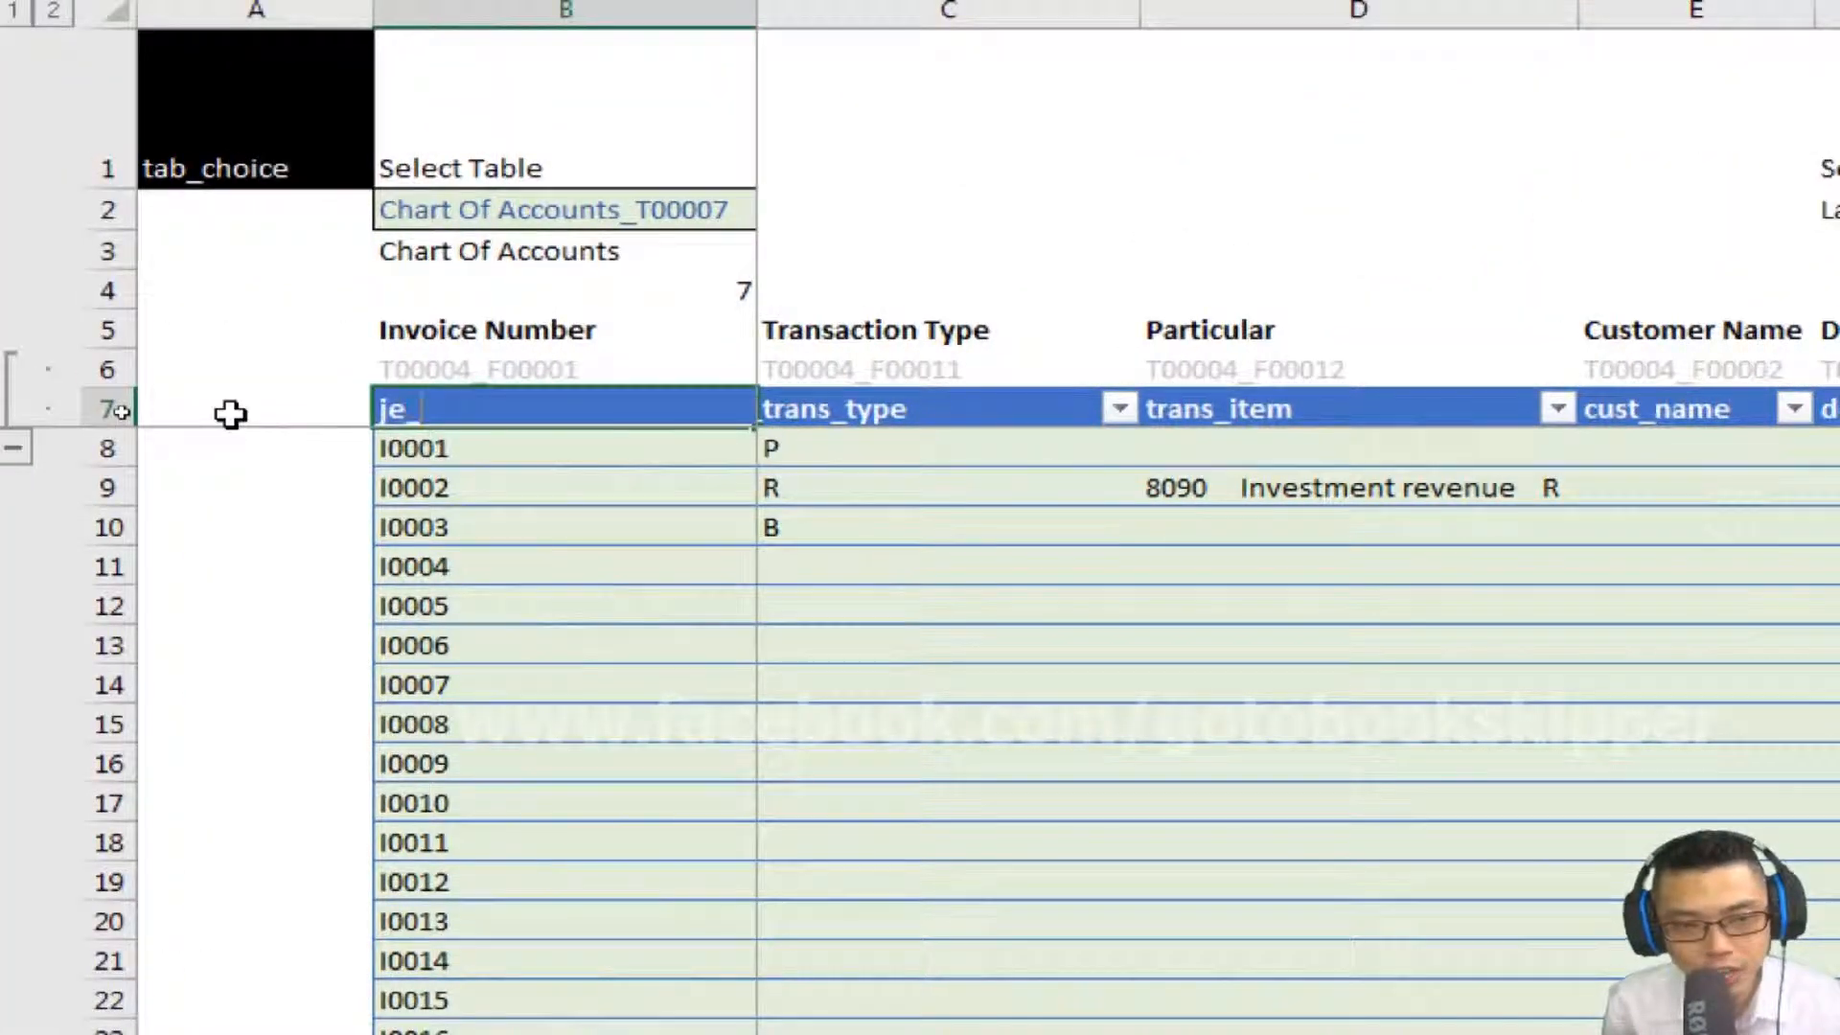
text(_num)
key(Return)
Remove the background fill from all data cells in the je_num column.
key(ctrl+shift+Down)
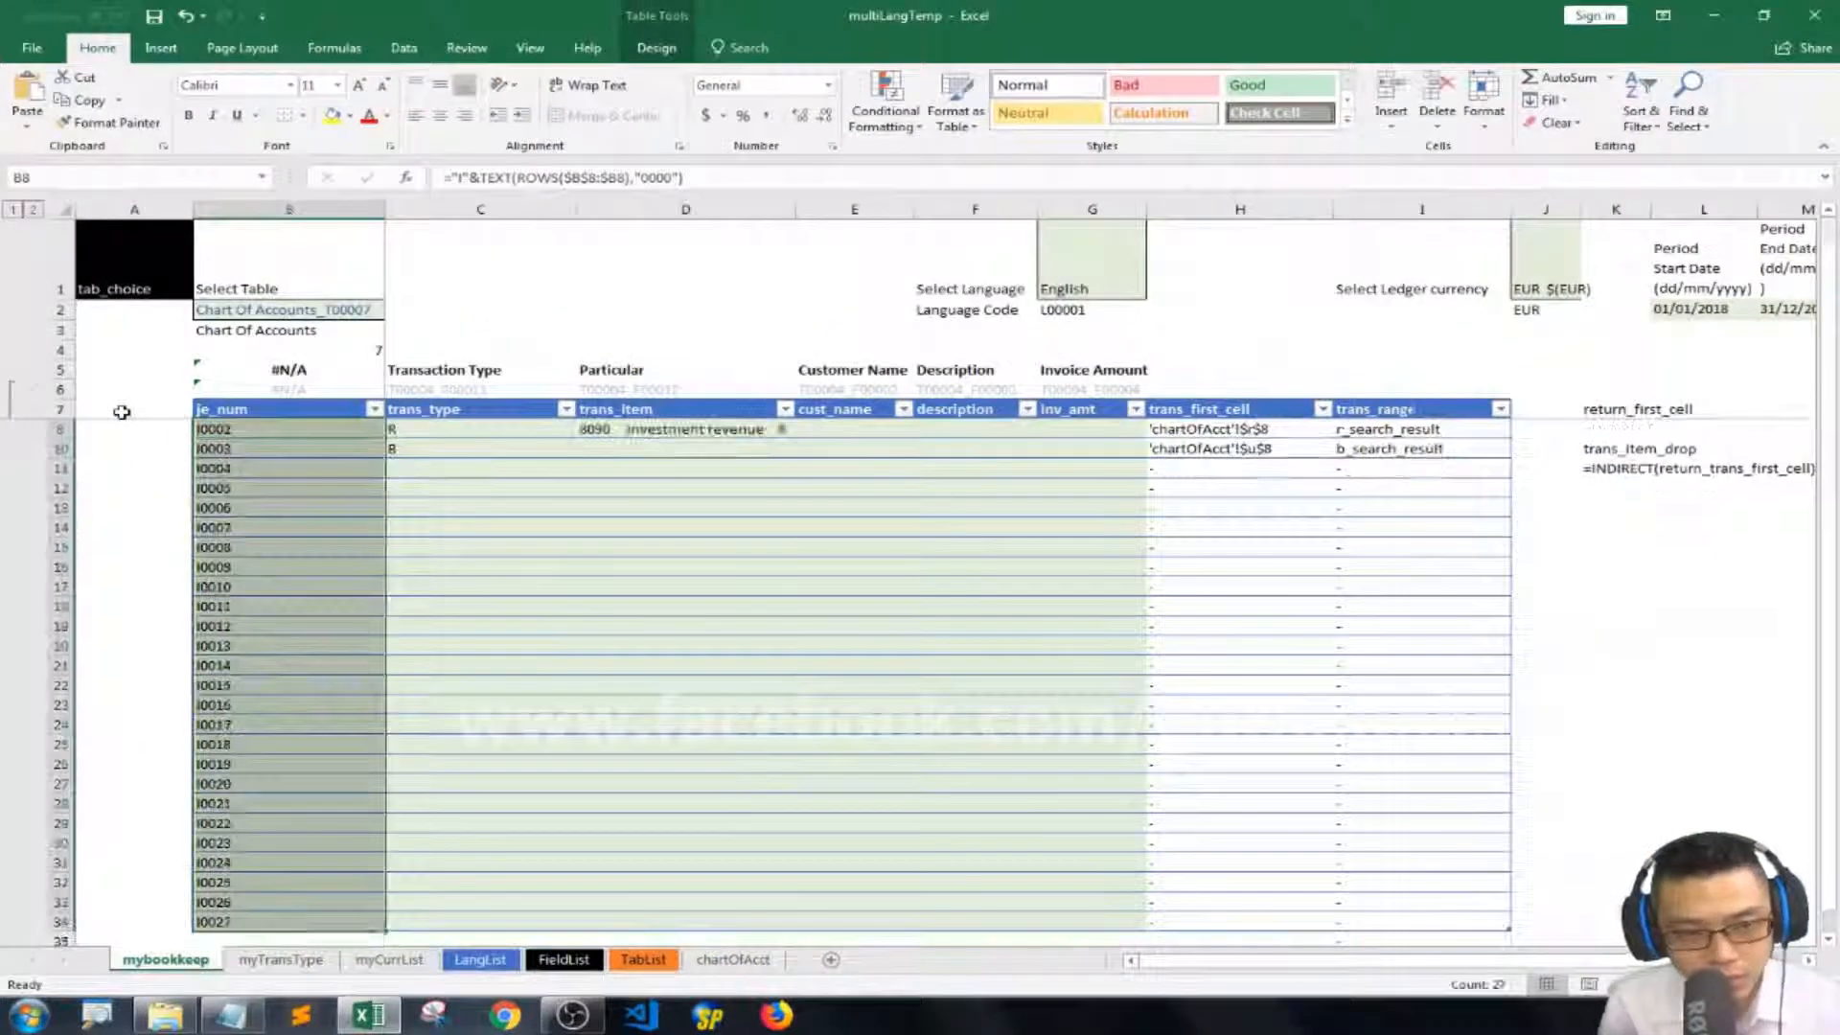
key(ctrl+1)
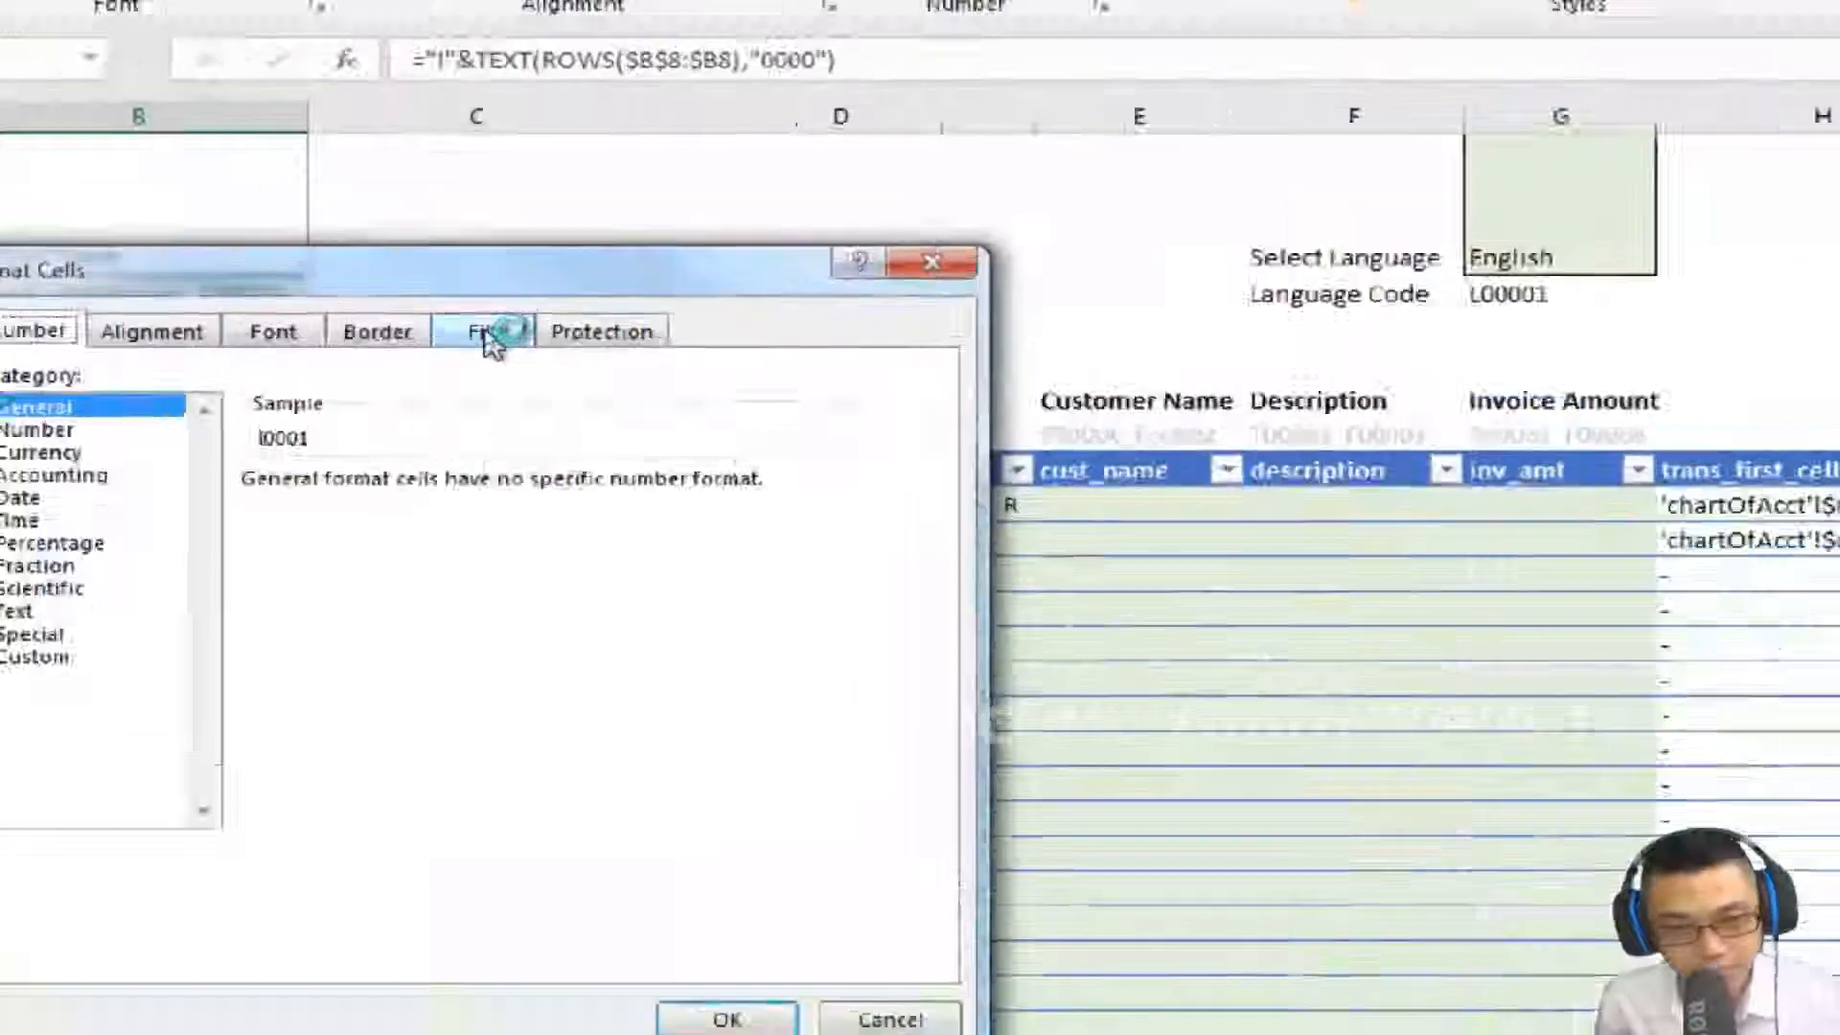
click(485, 333)
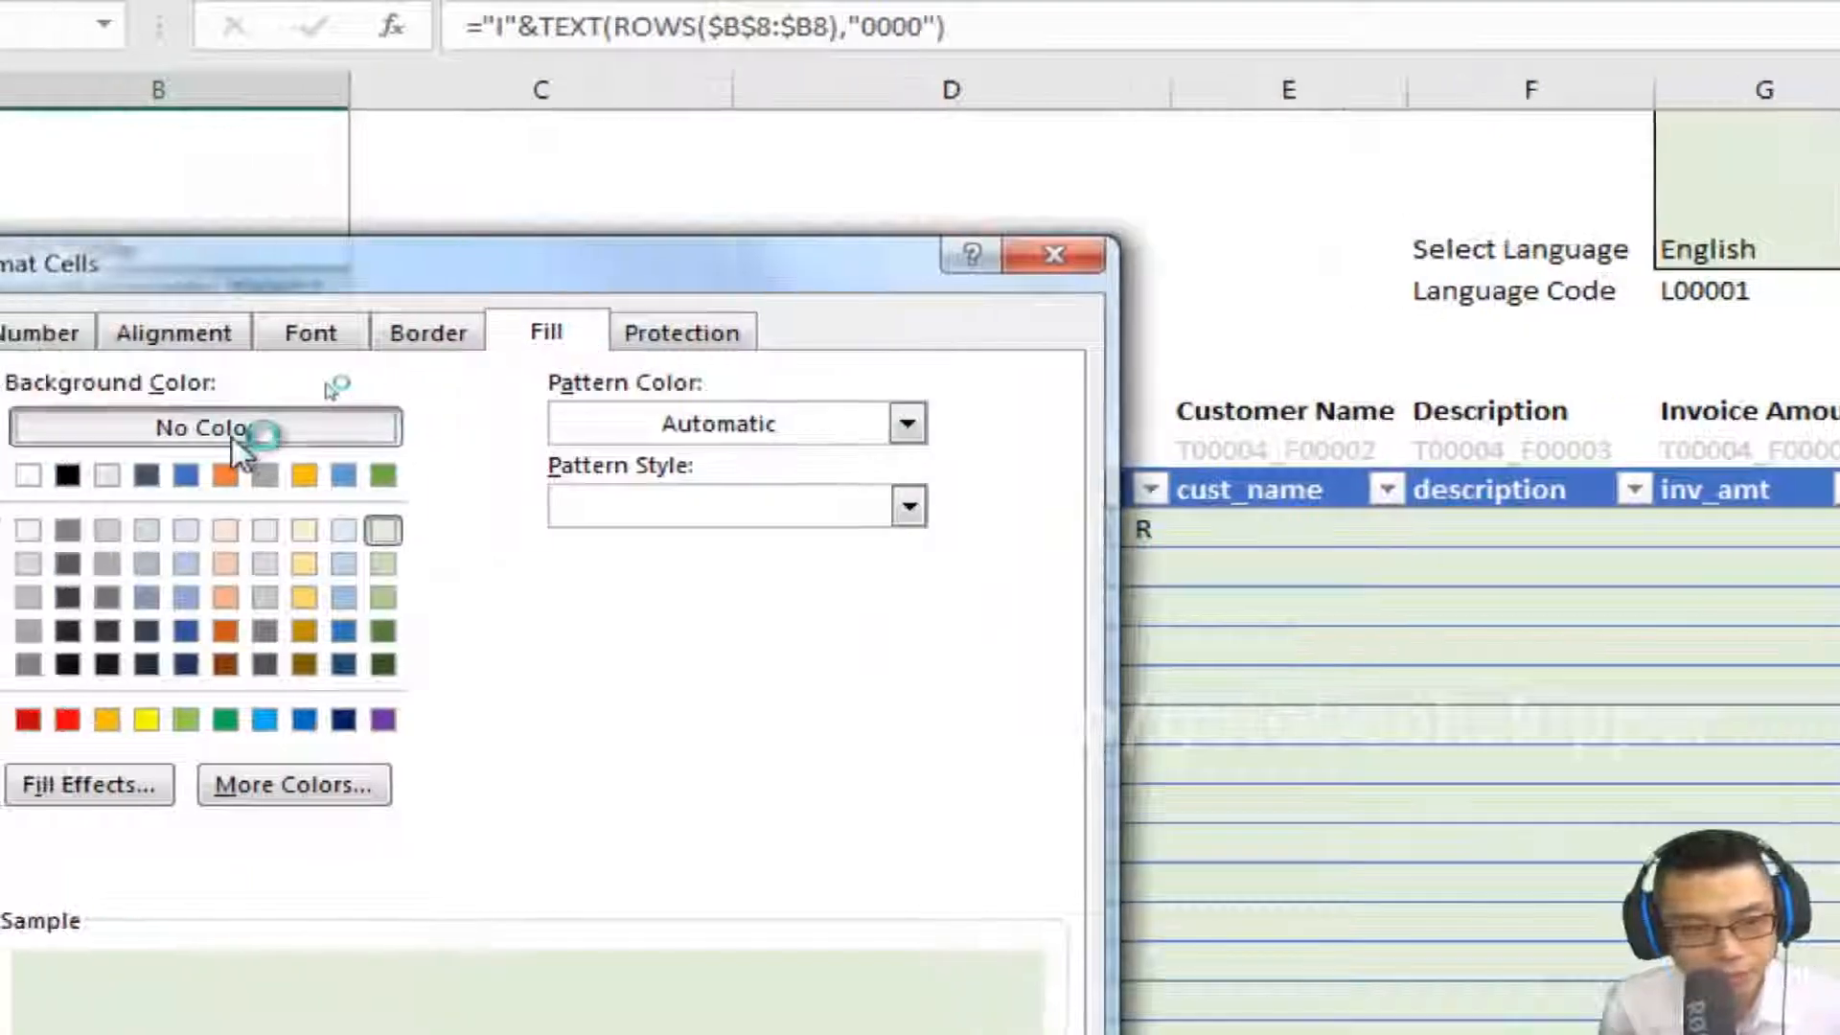
click(232, 437)
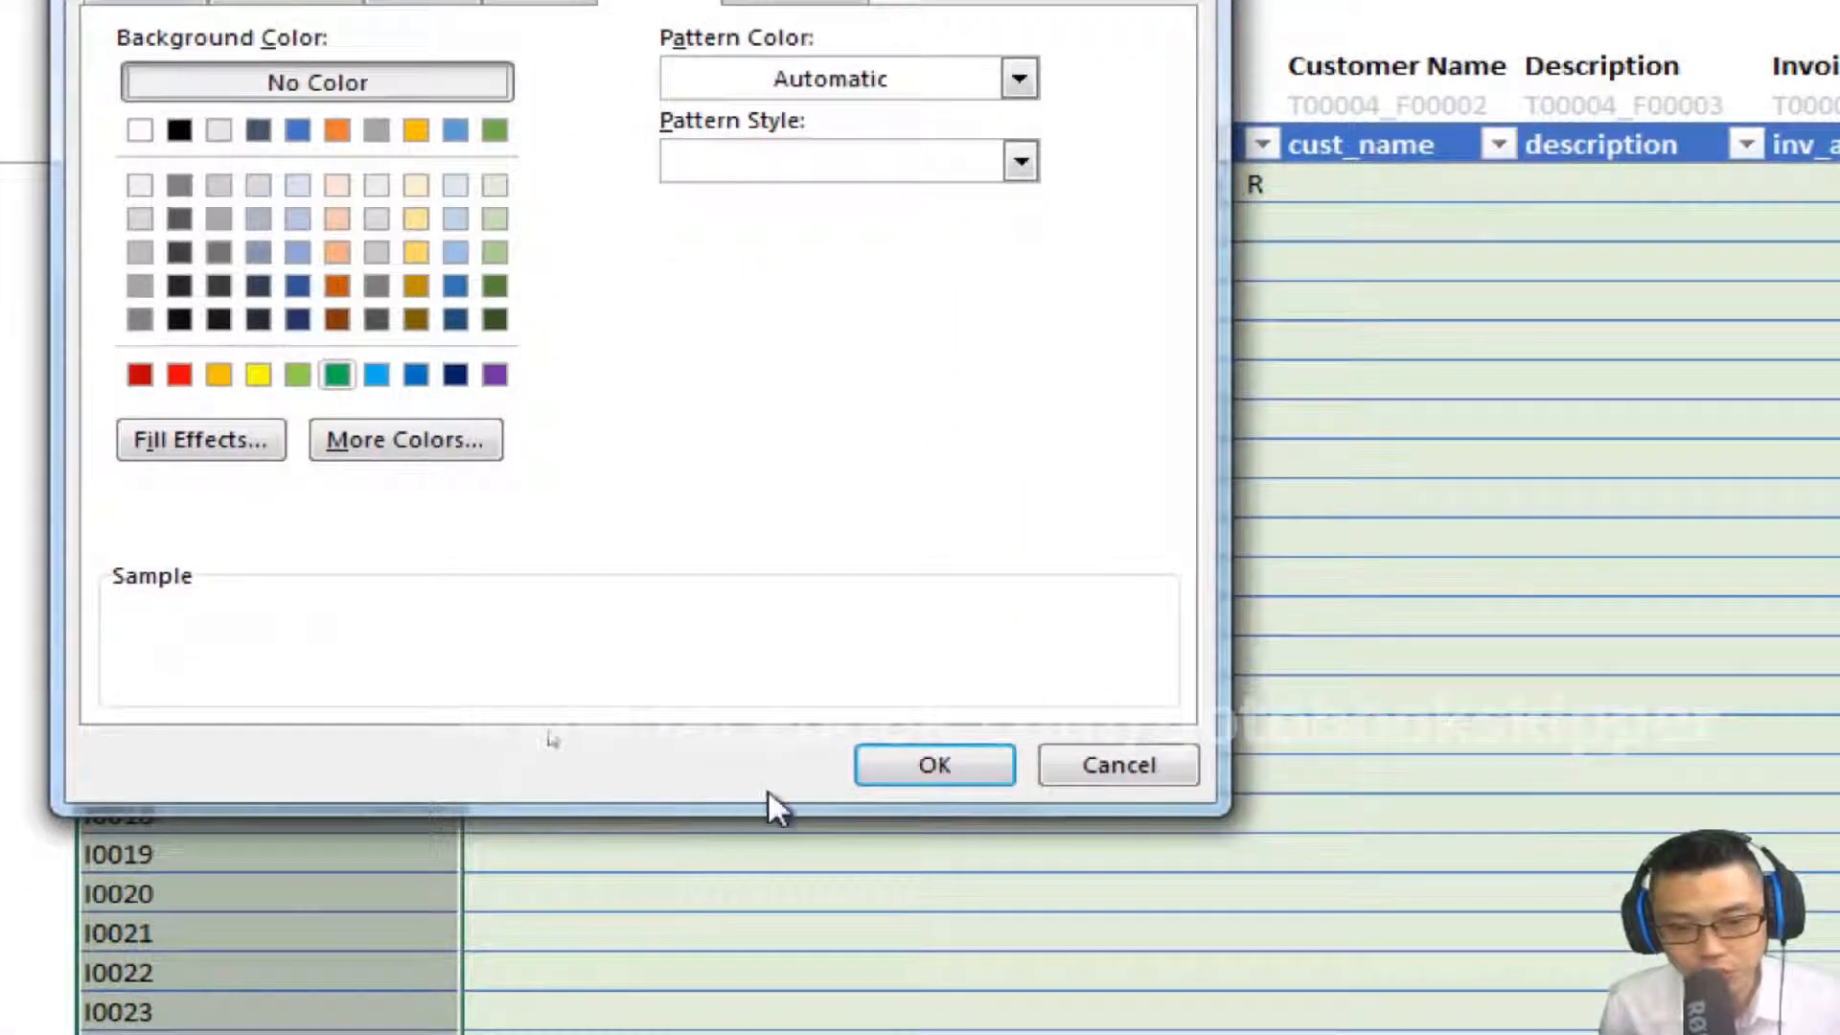
click(934, 765)
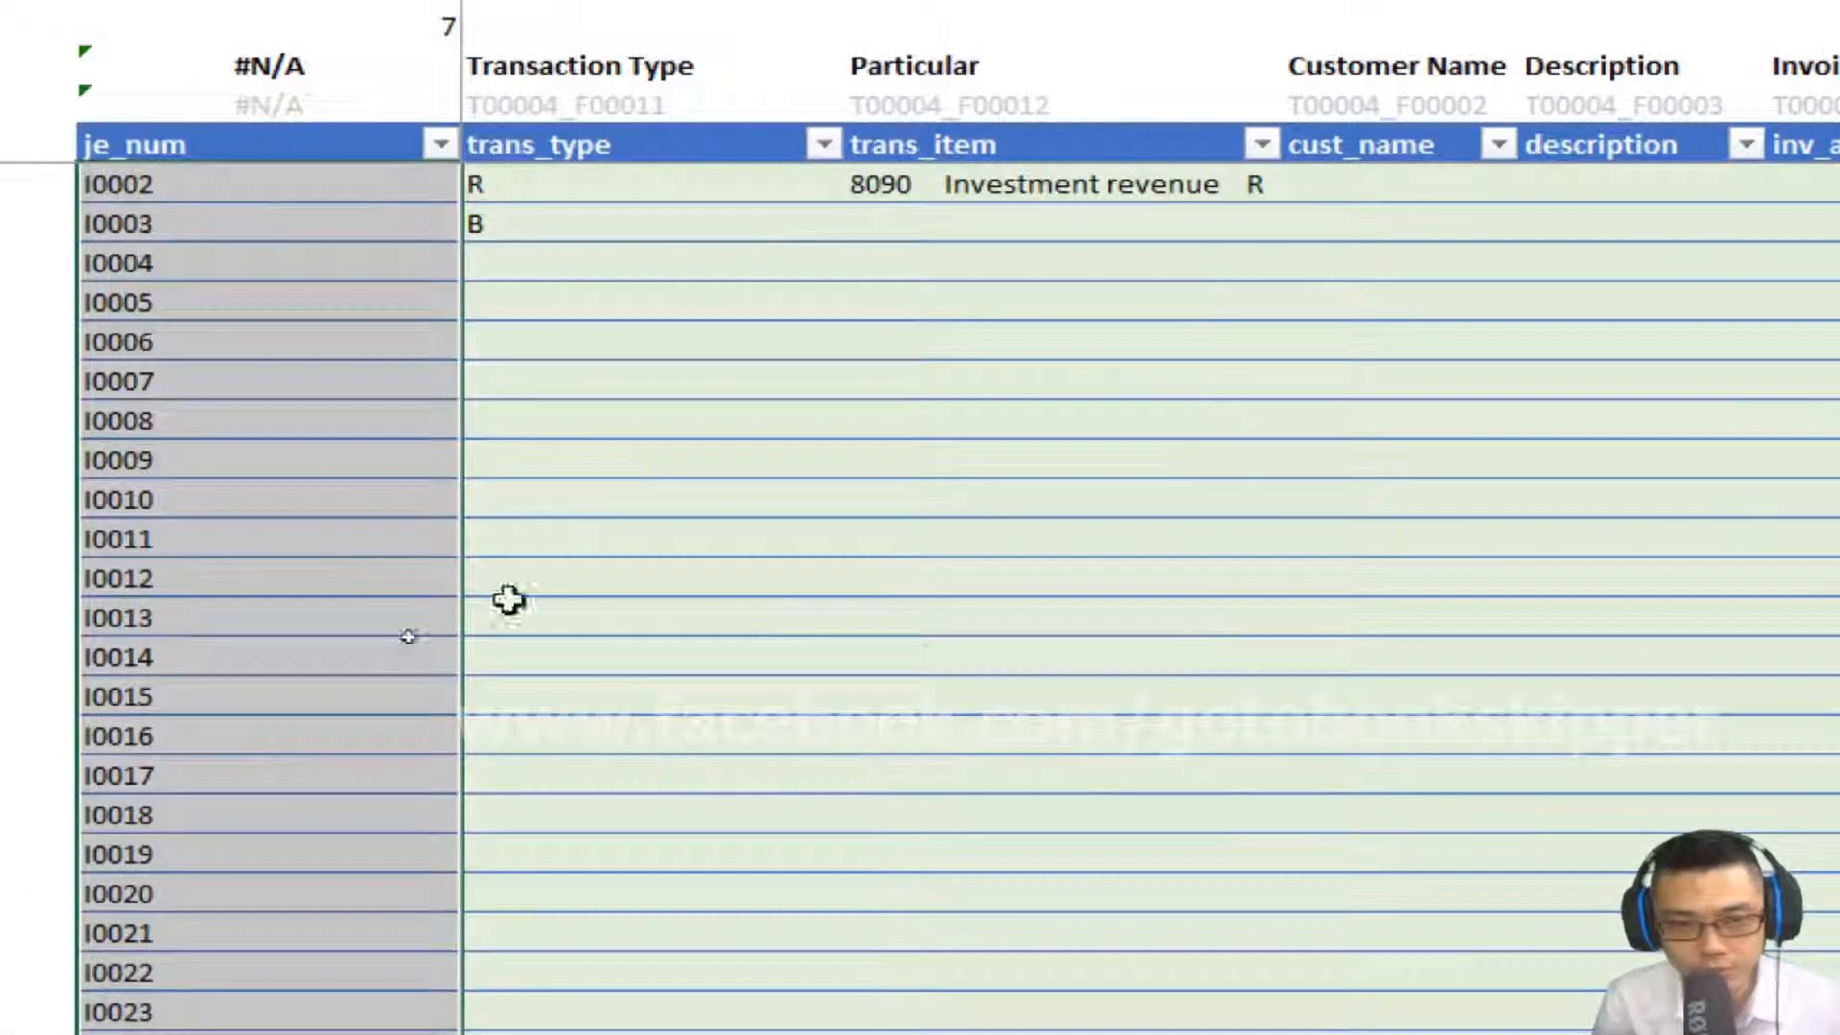
scroll(505, 600, up, 1)
Choose Field List_T00001 in the table selector and follow its link to the field list sheet.
click(320, 192)
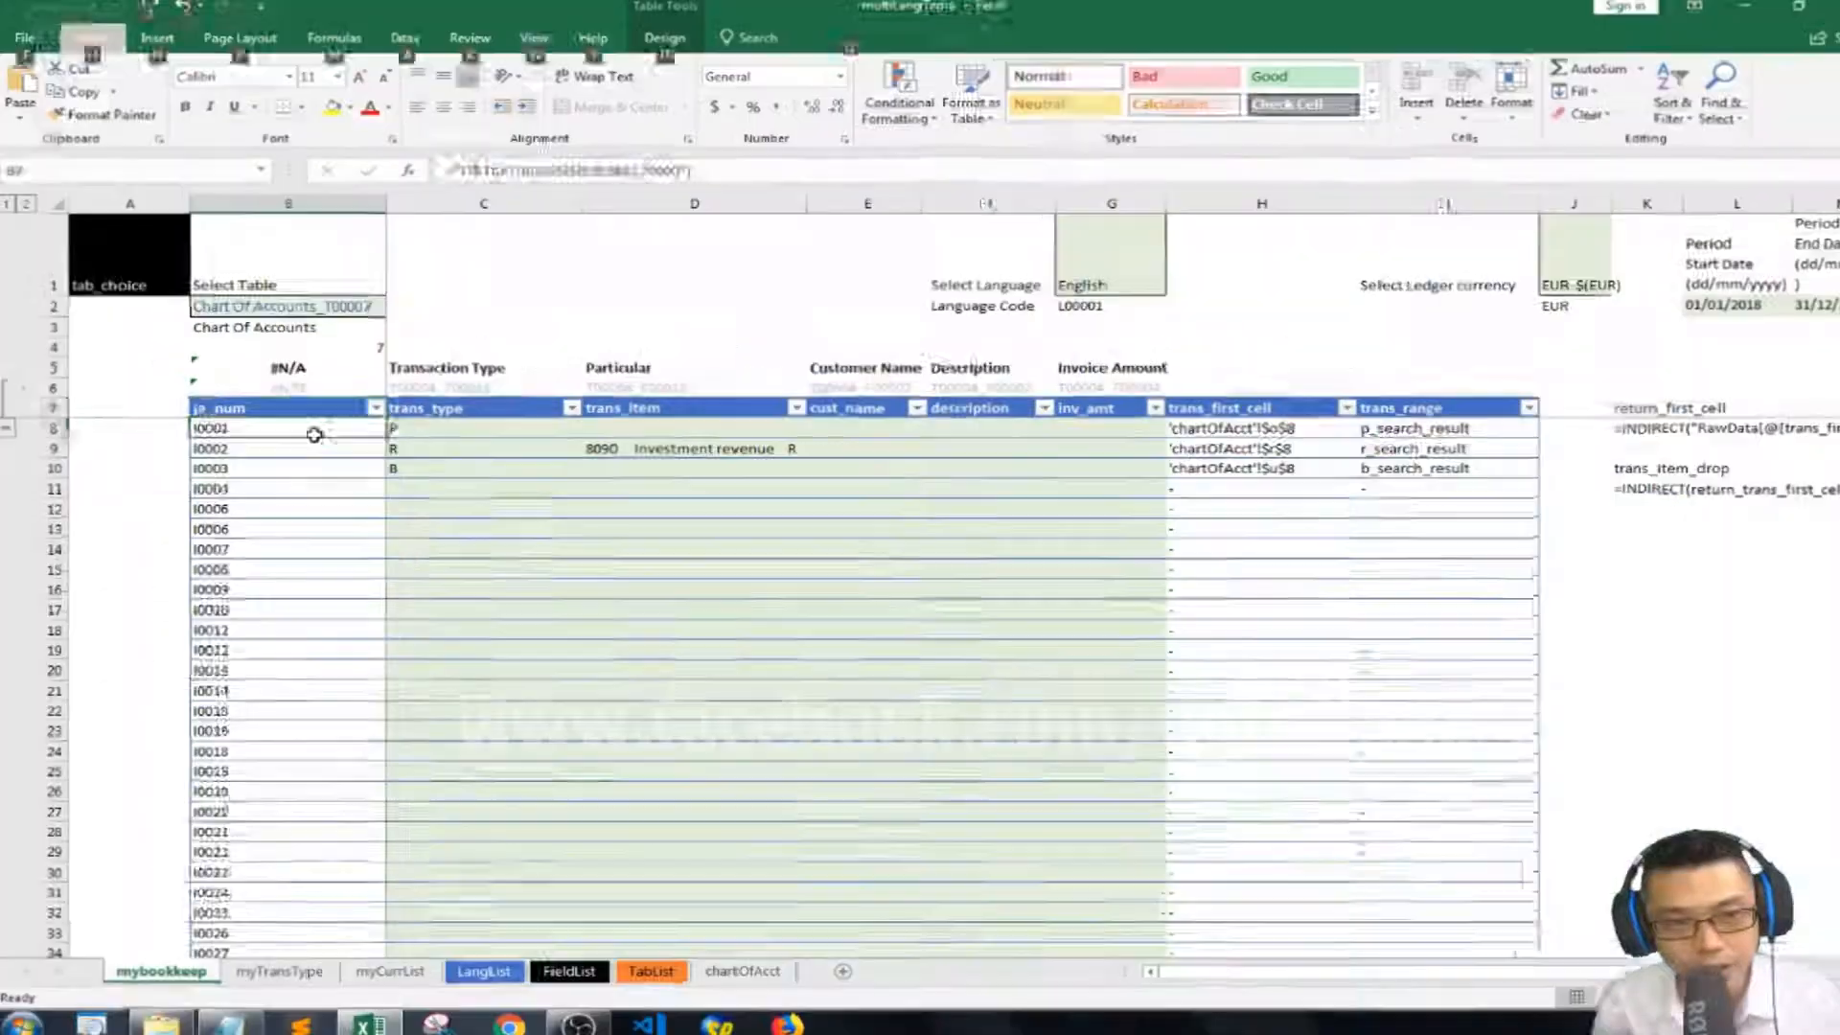
click(288, 145)
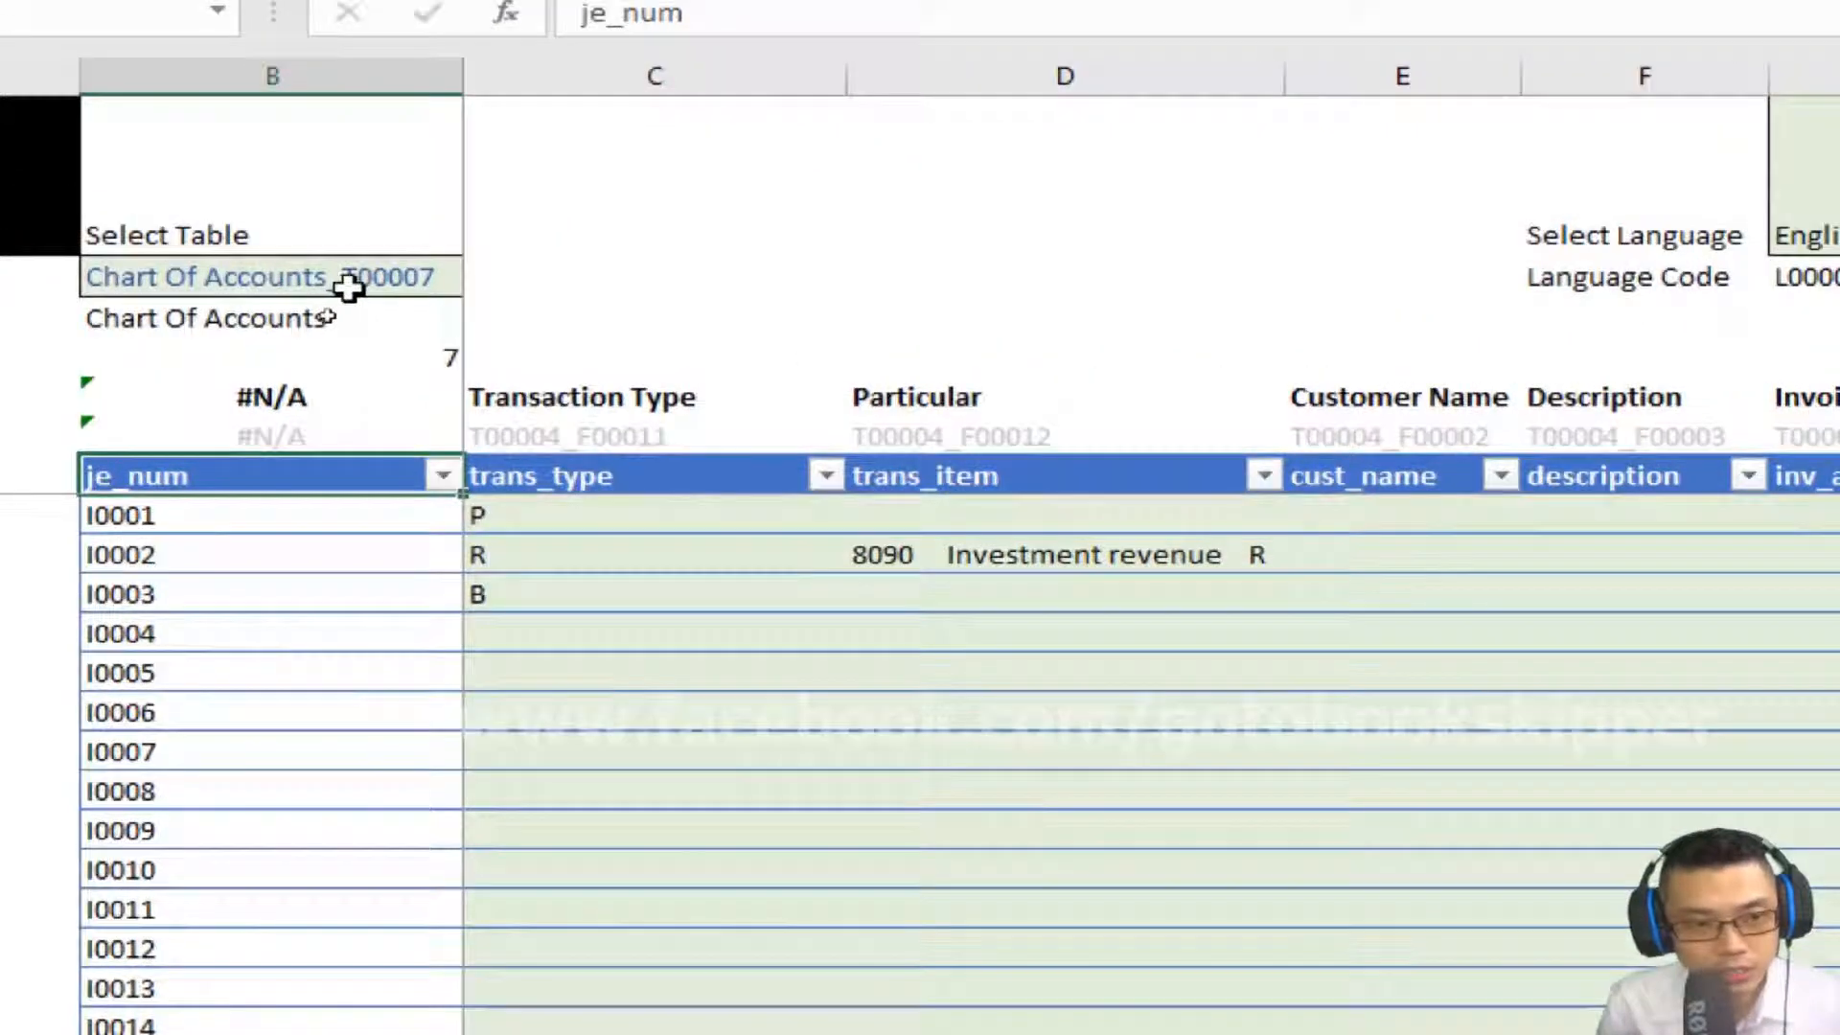
click(327, 315)
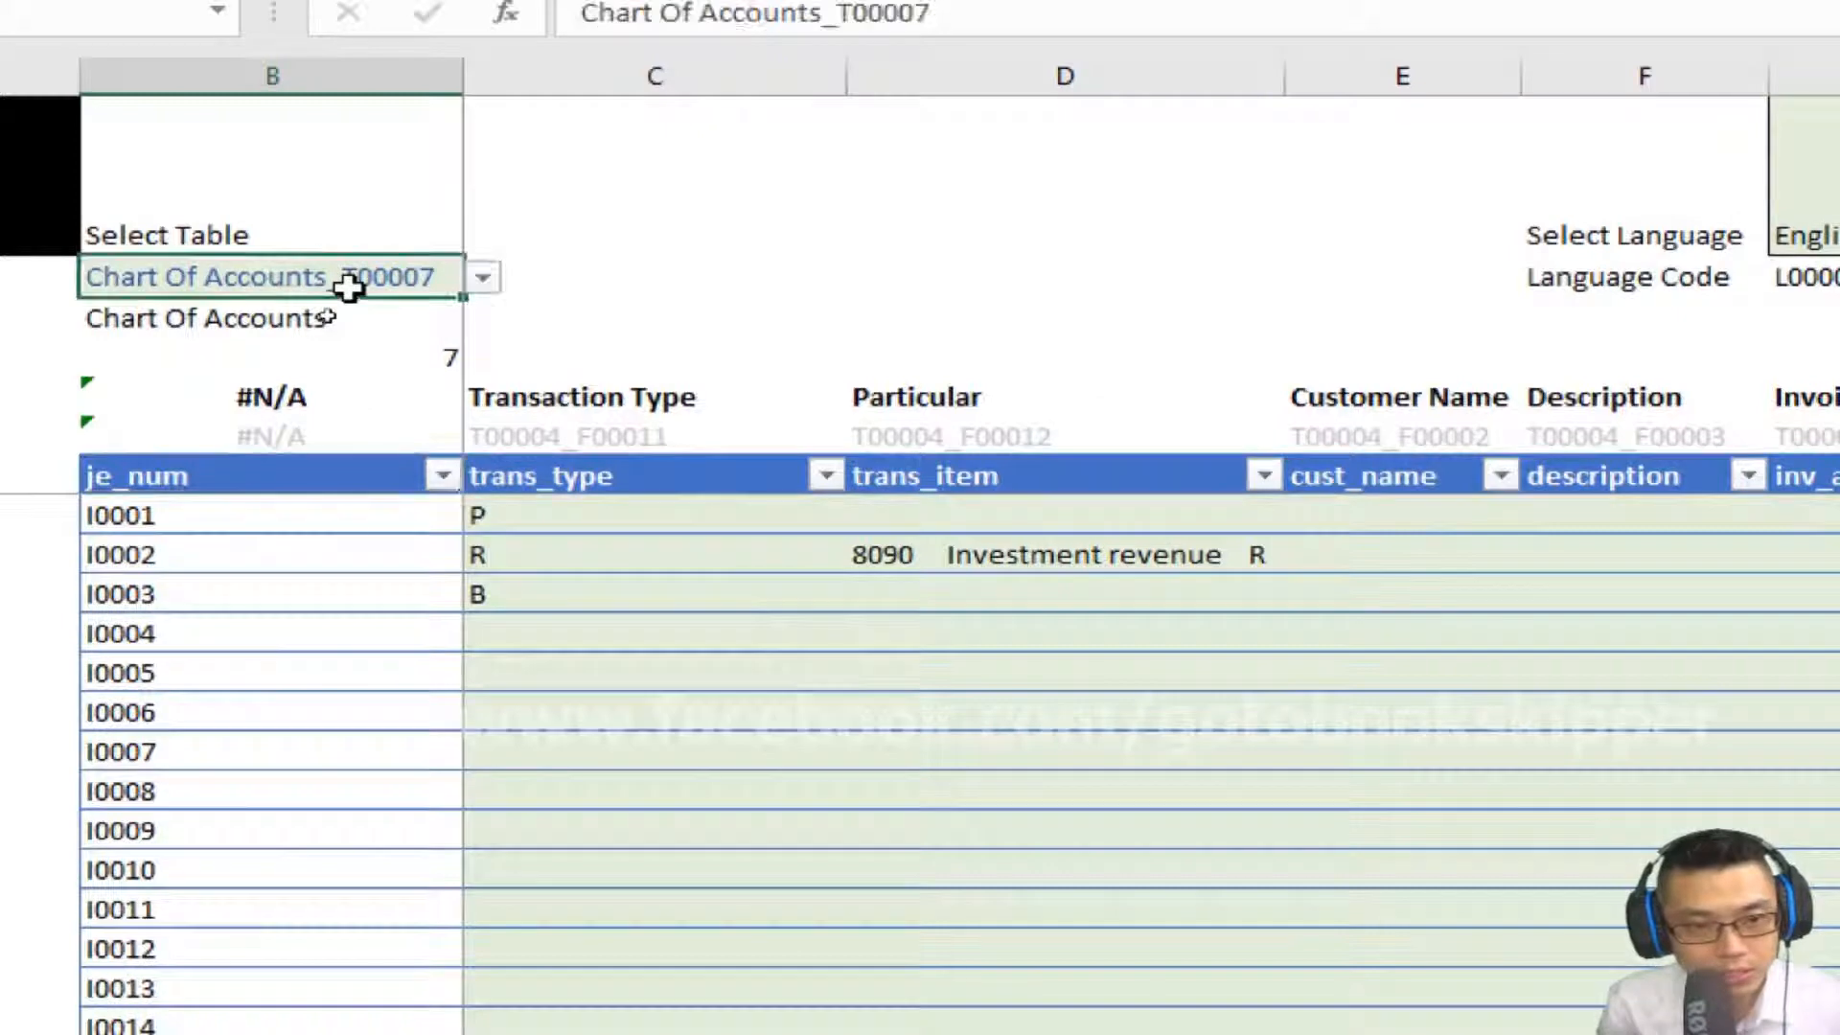
click(483, 278)
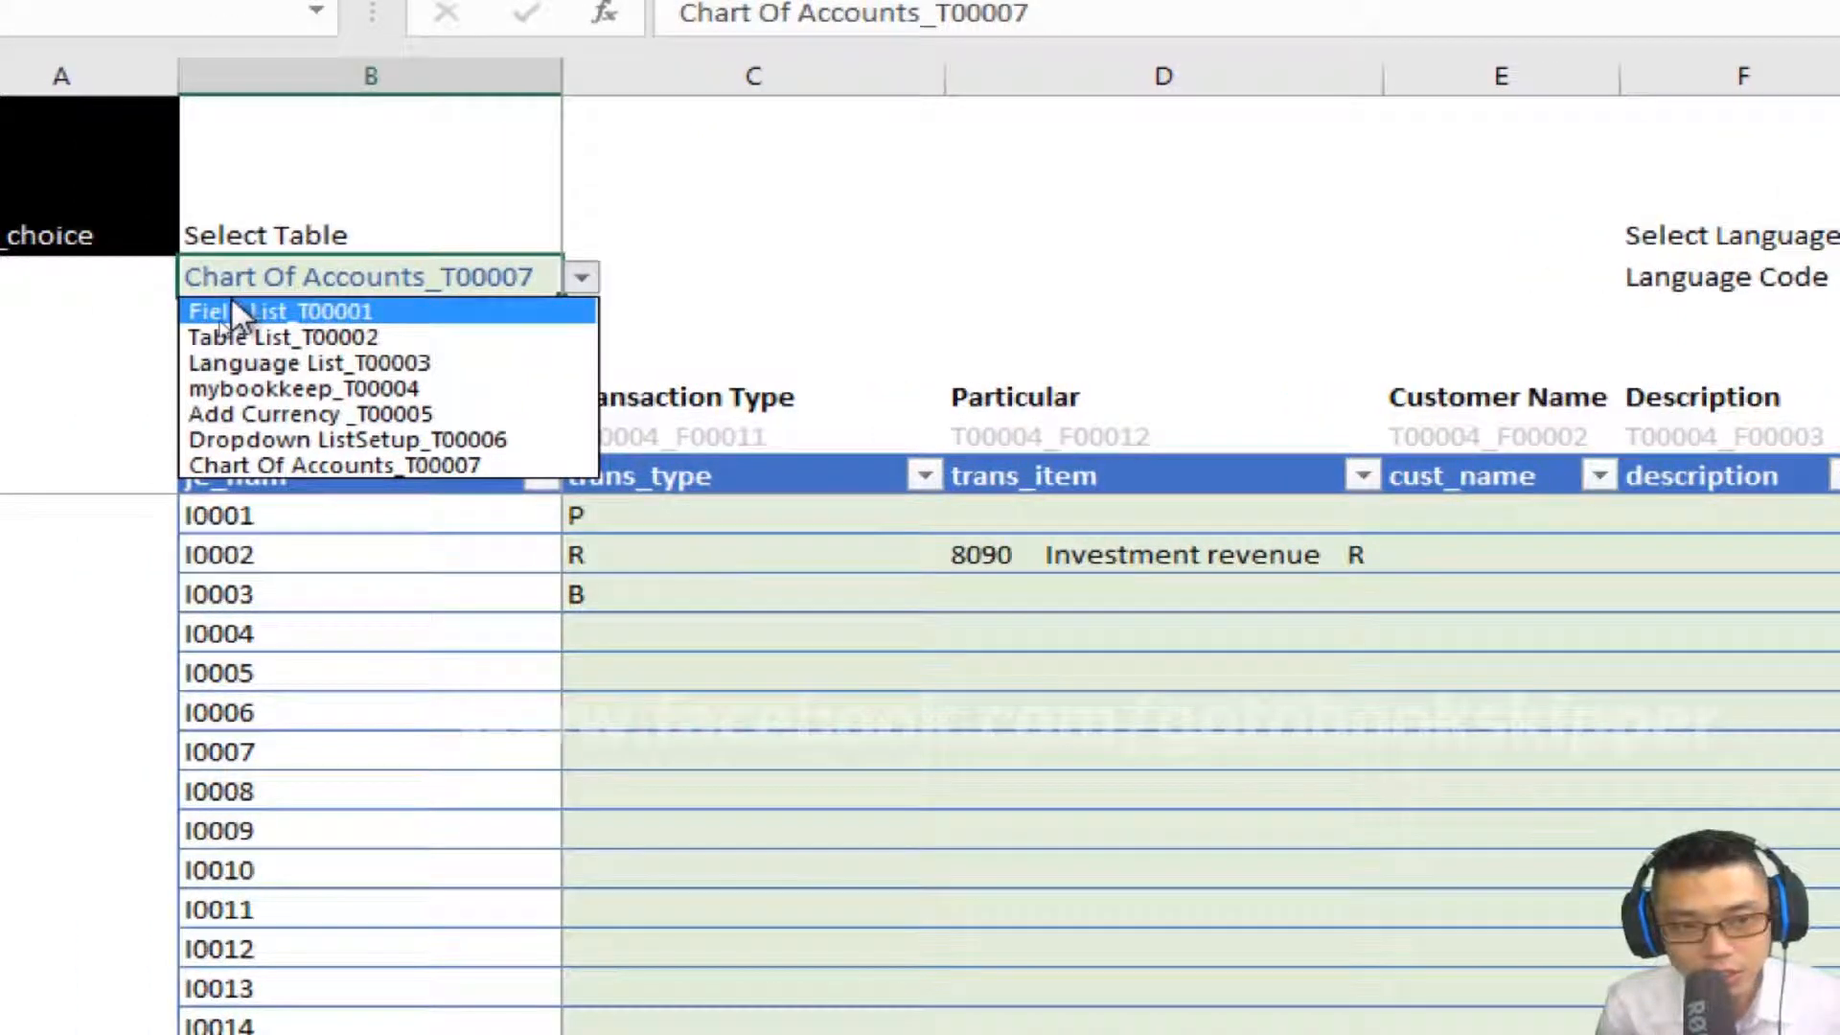
click(232, 305)
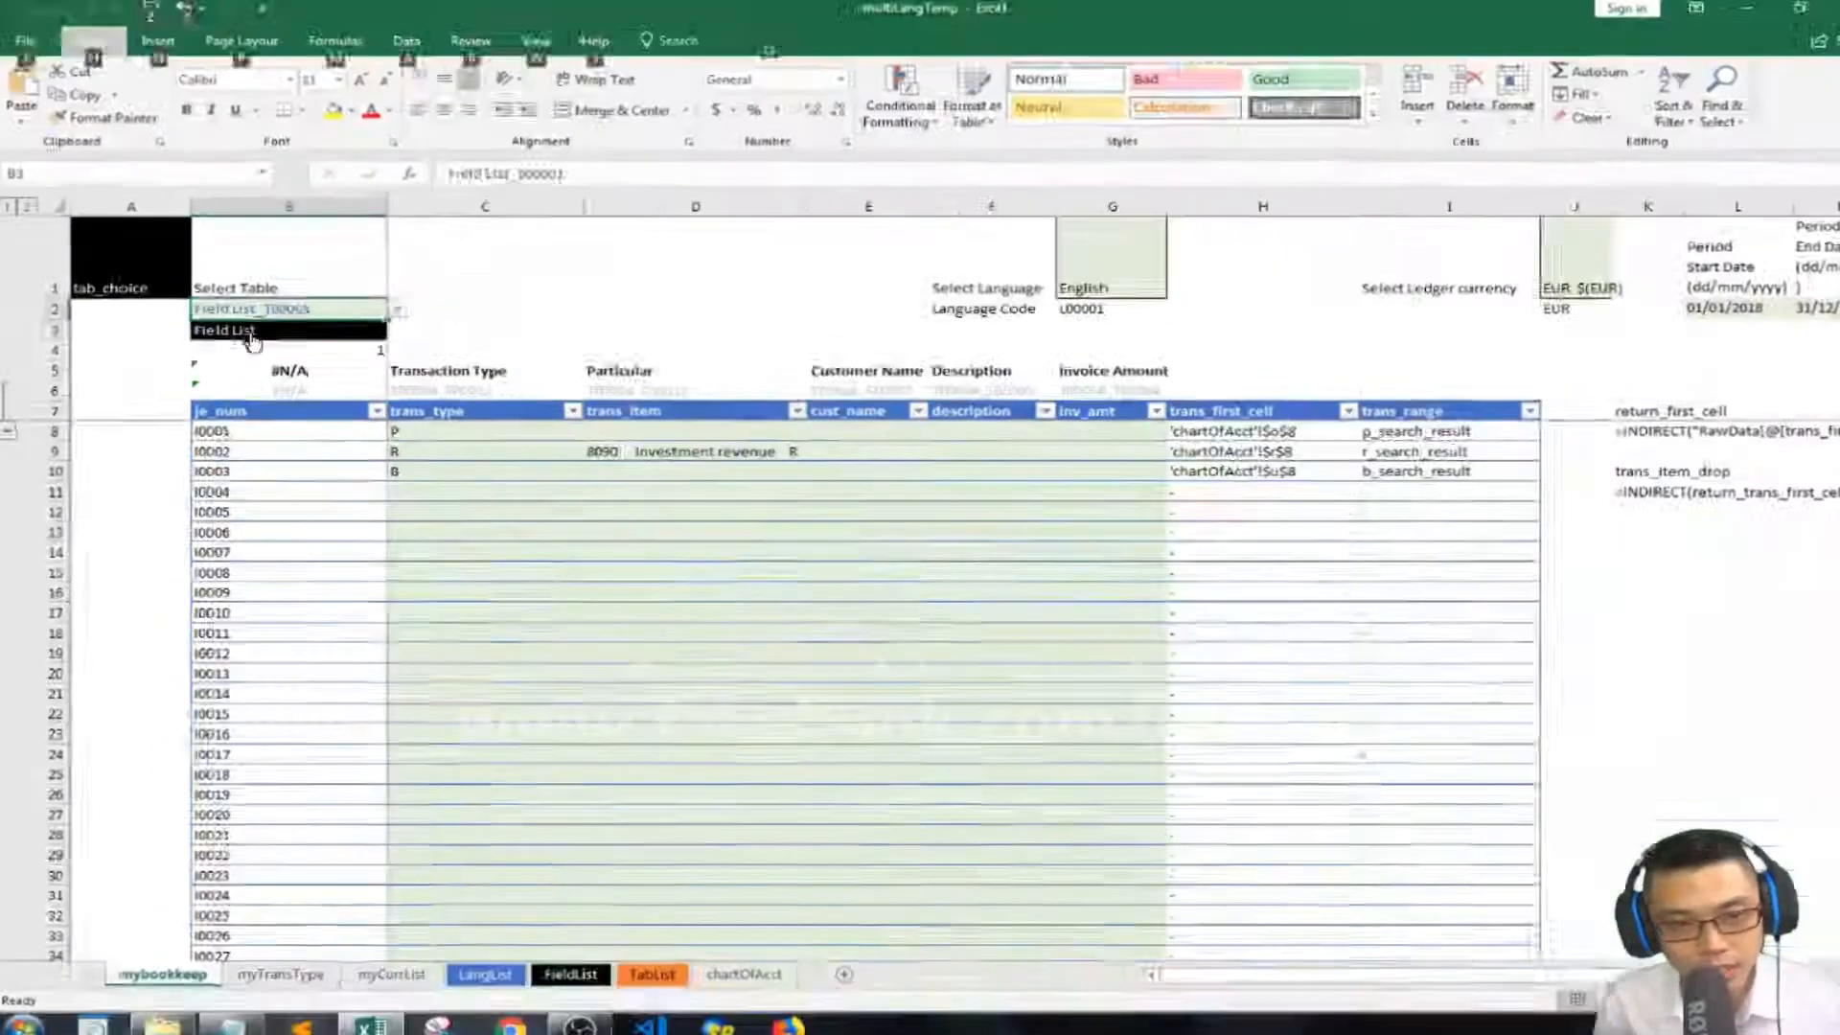
click(267, 323)
Add a field to the first empty row of the field list, with field name je_num and table name mybookkeep.
click(244, 644)
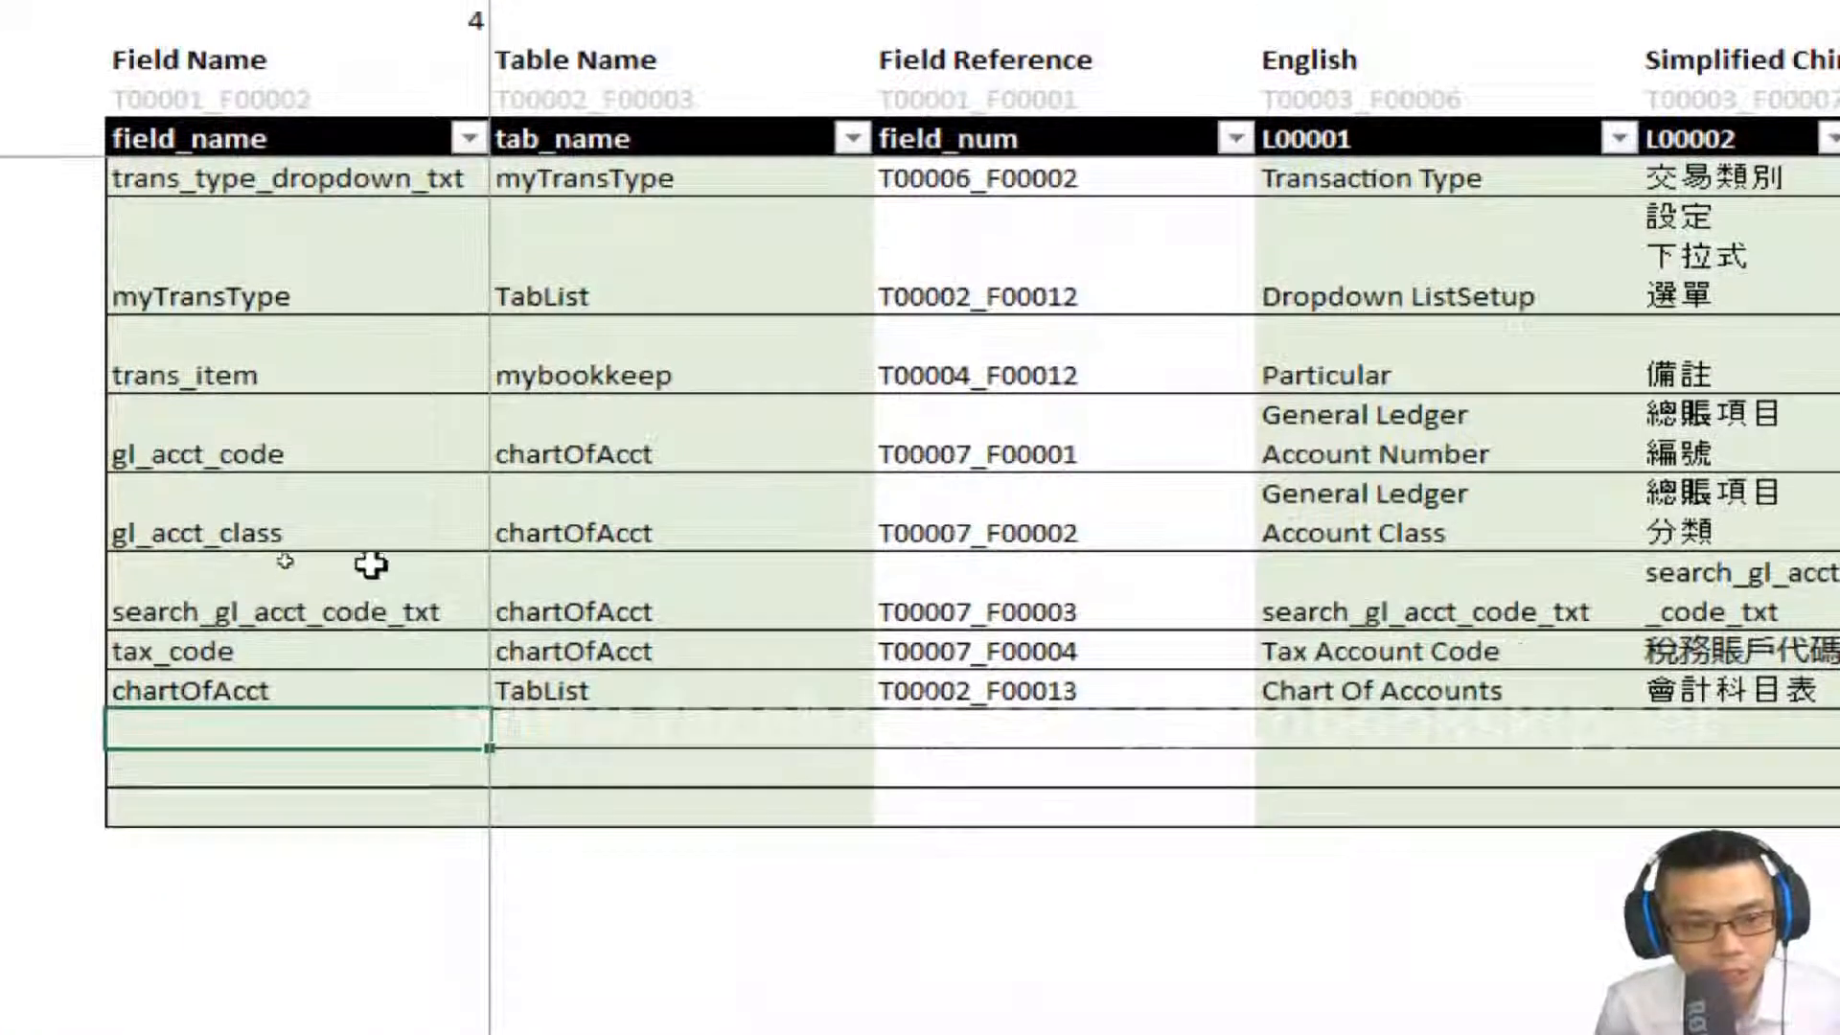
text(je_)
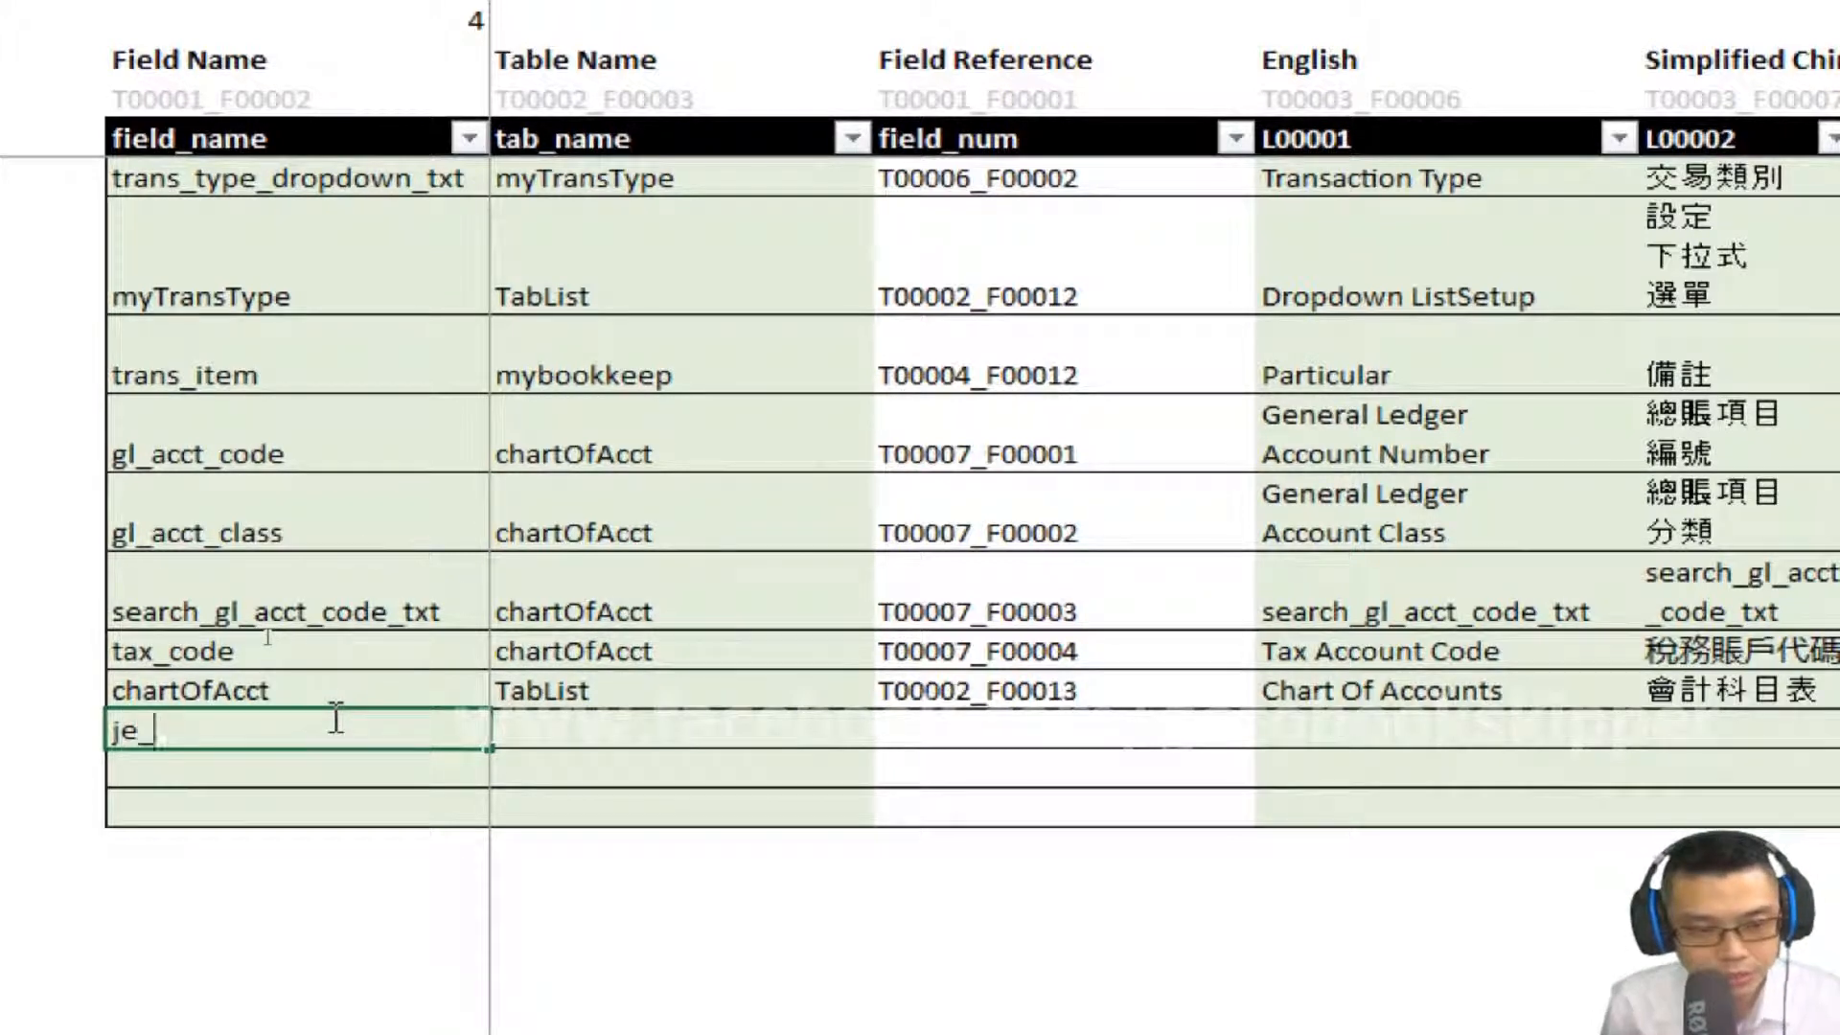
text(num)
key(Tab)
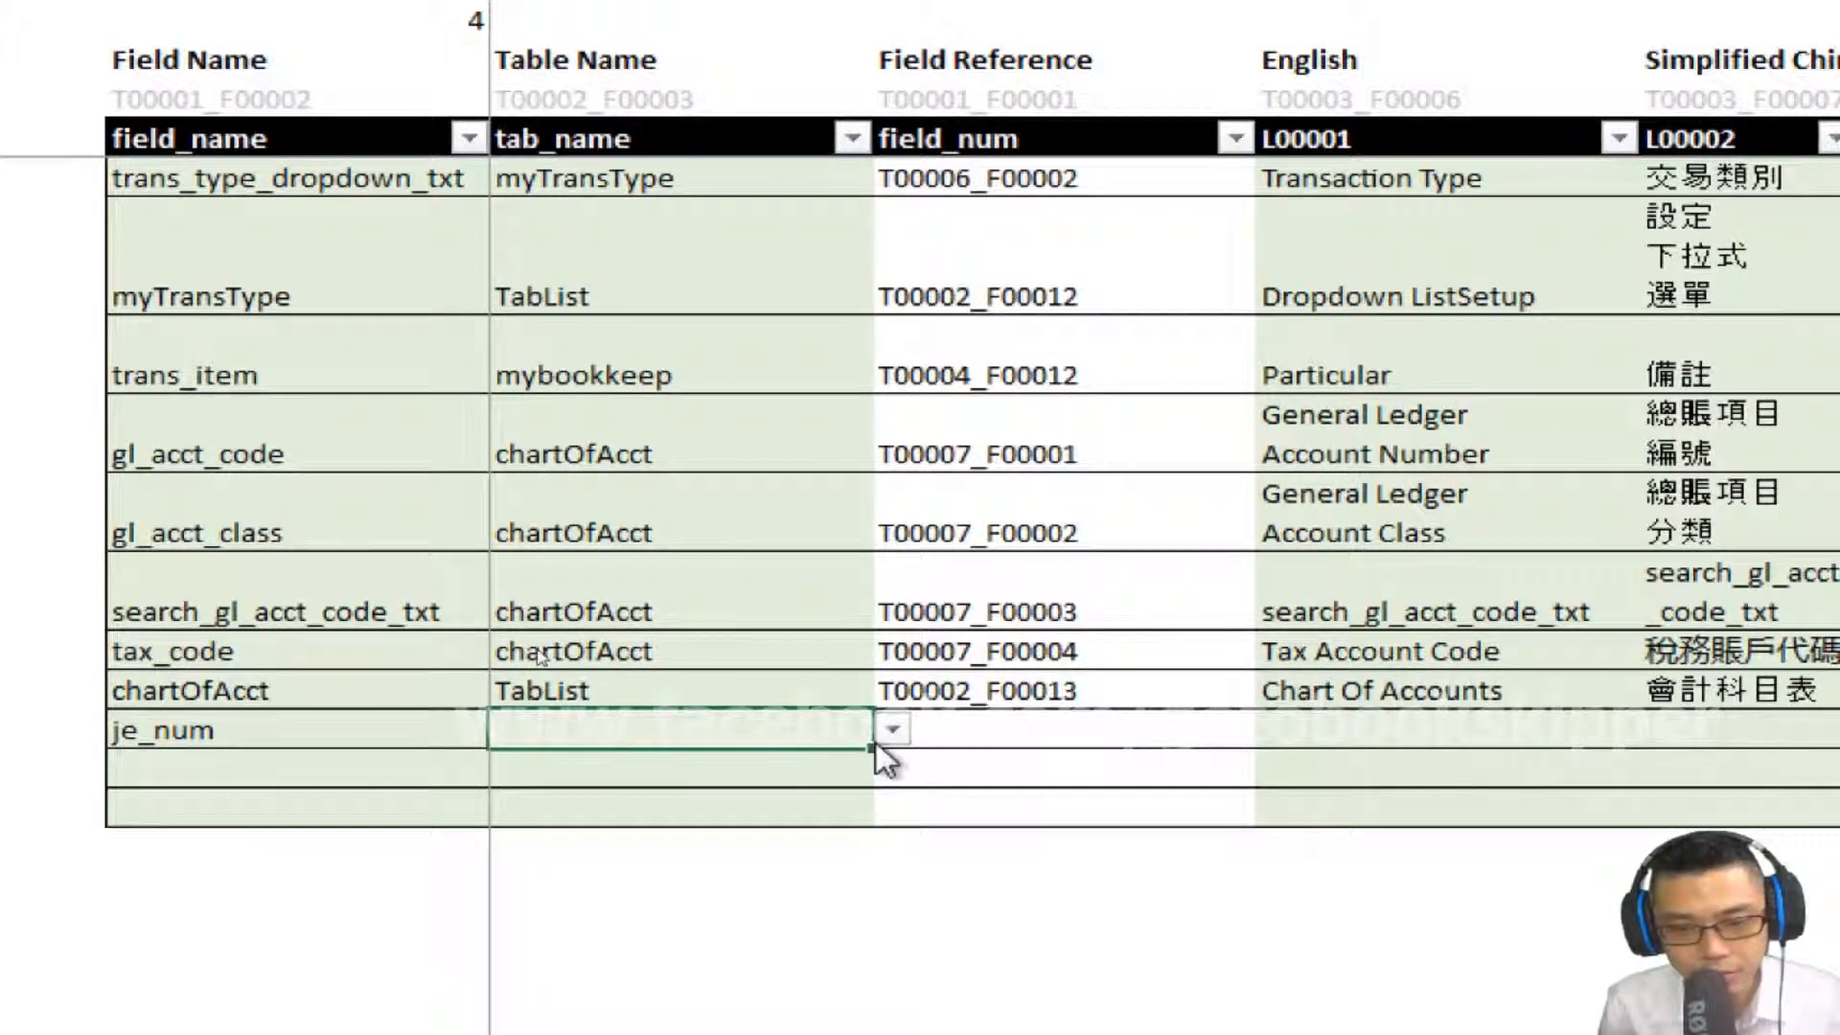
click(880, 738)
key(Down)
key(Down)
key(Down)
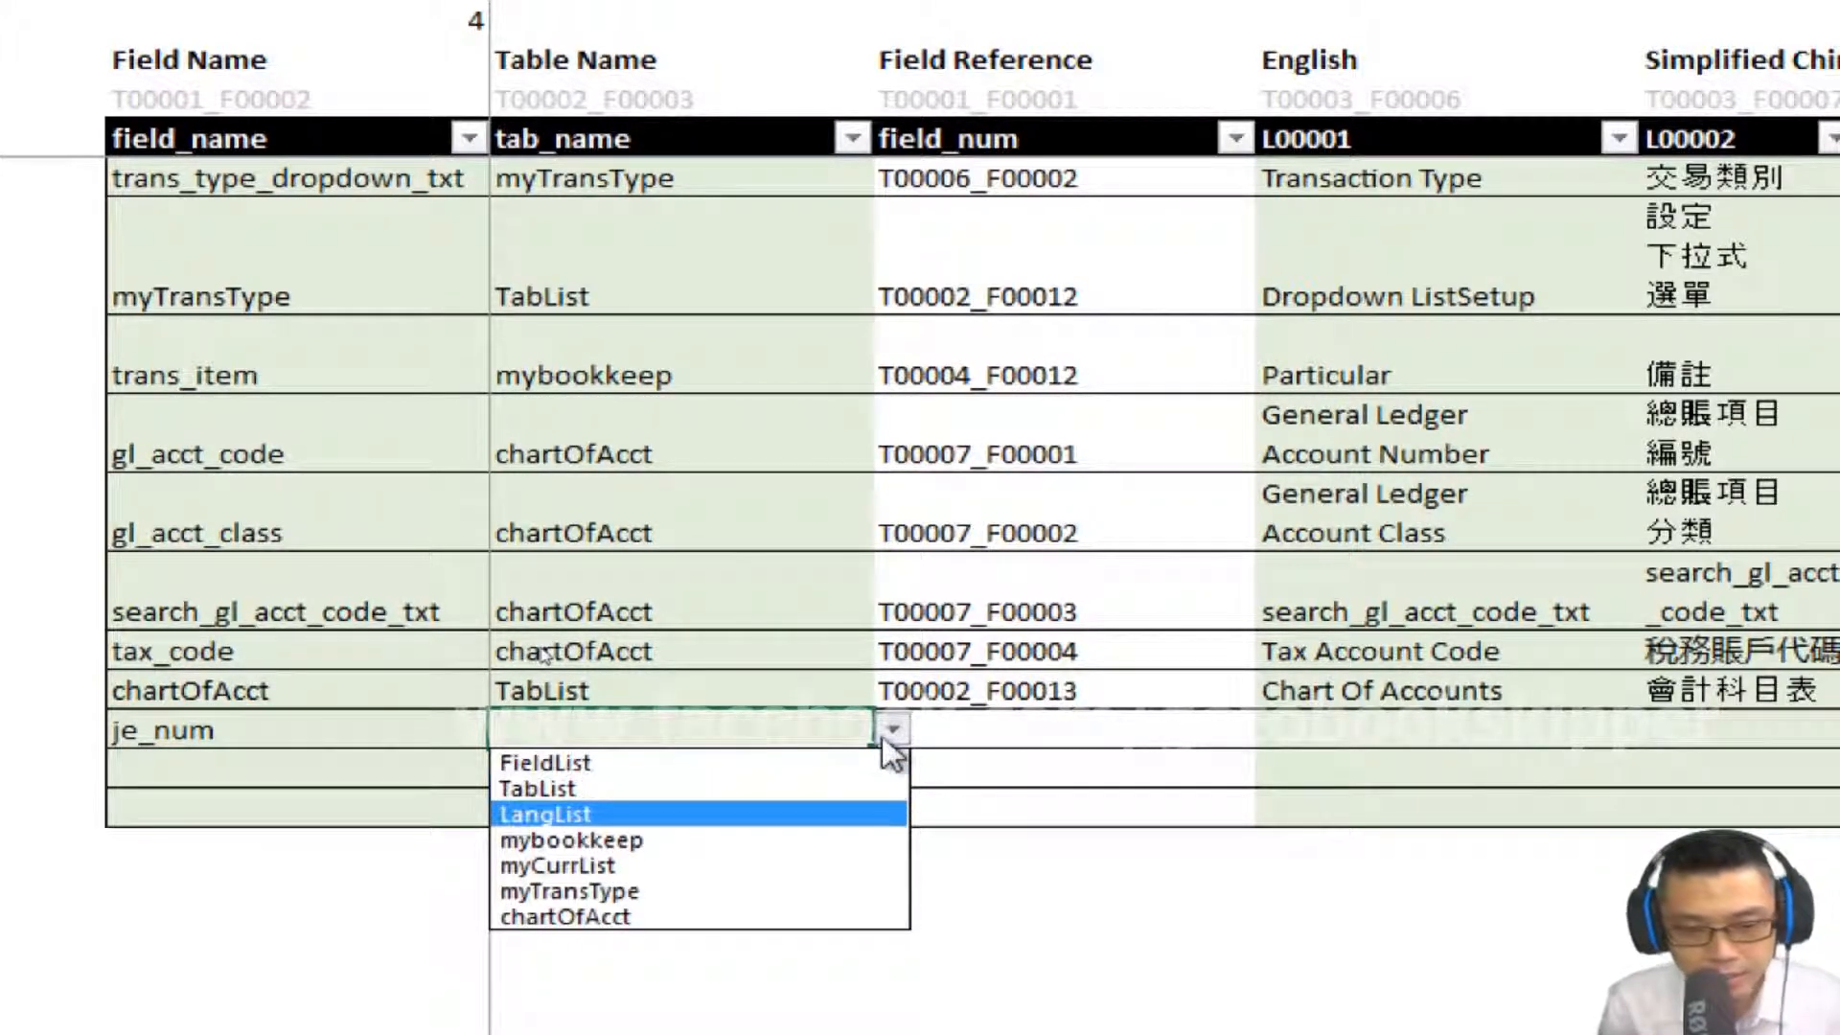
key(Down)
key(Return)
click(880, 734)
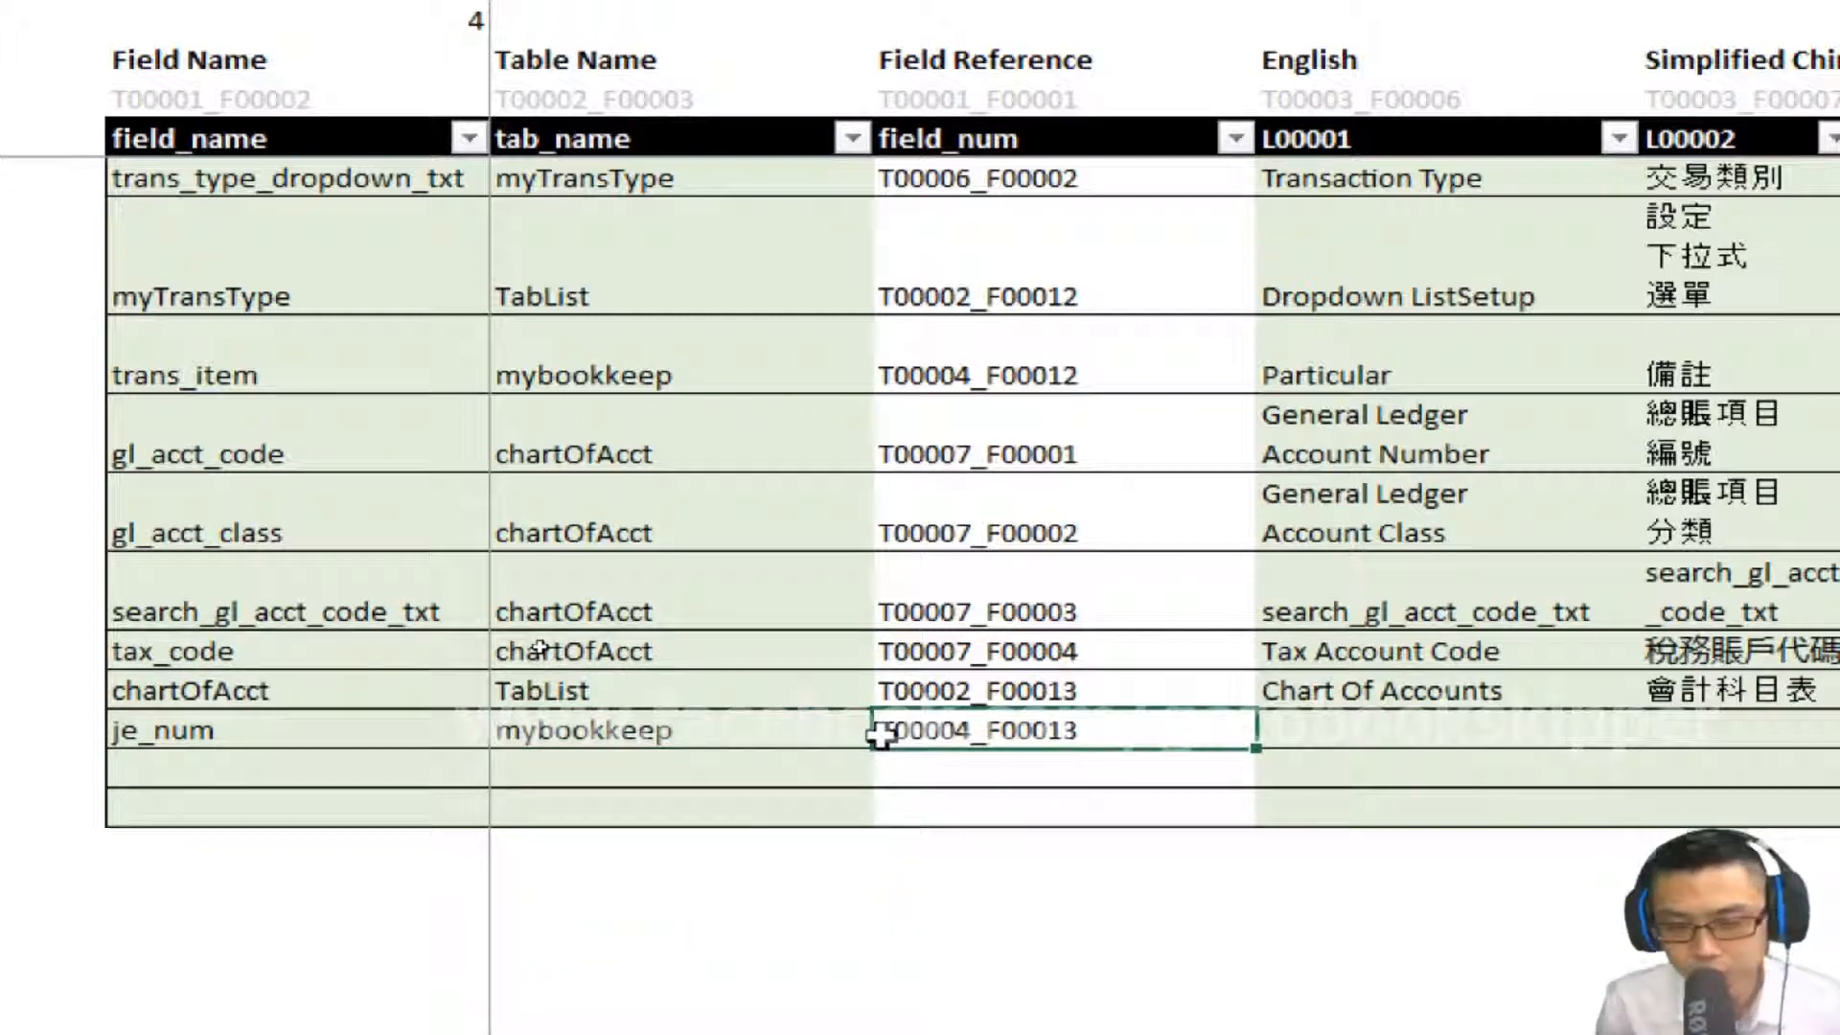
Switch to the excel_acct_vid notes in Notepad and copy the line with the English, Chinese and Japanese names for je_num.
key(Tab)
scroll(1614, 762, right, 2)
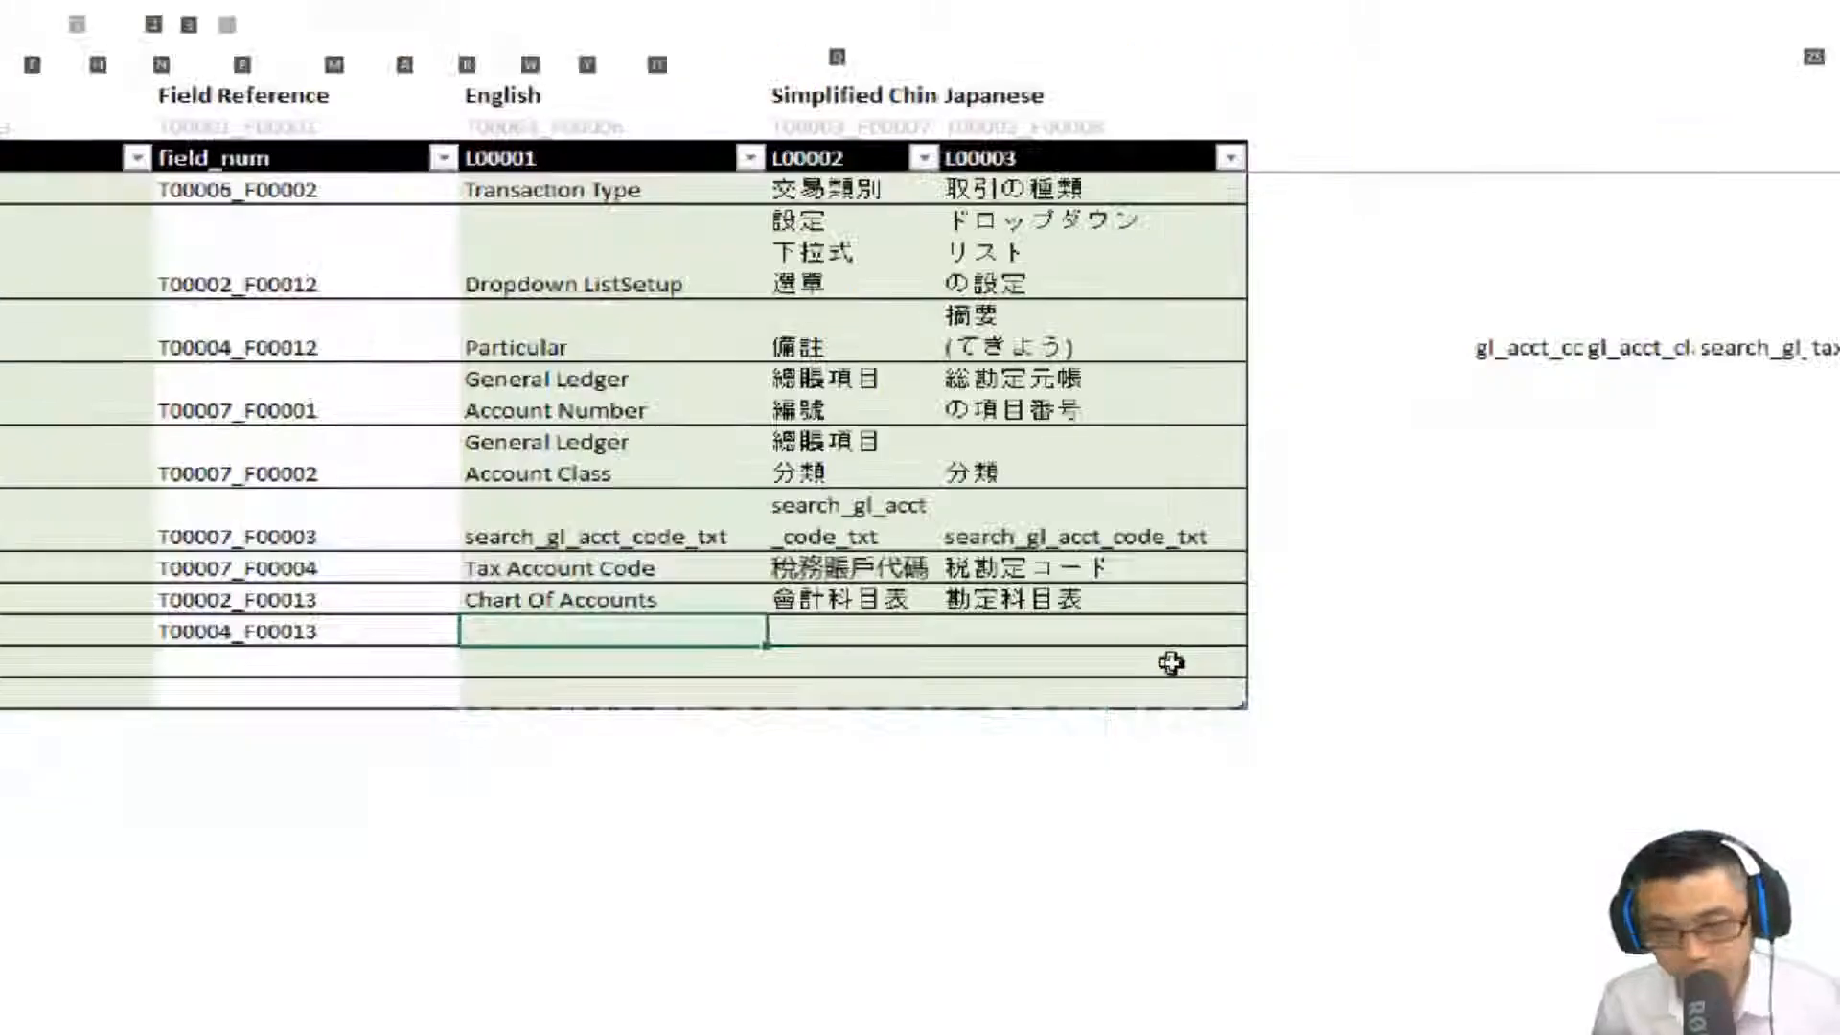
key(alt+Tab)
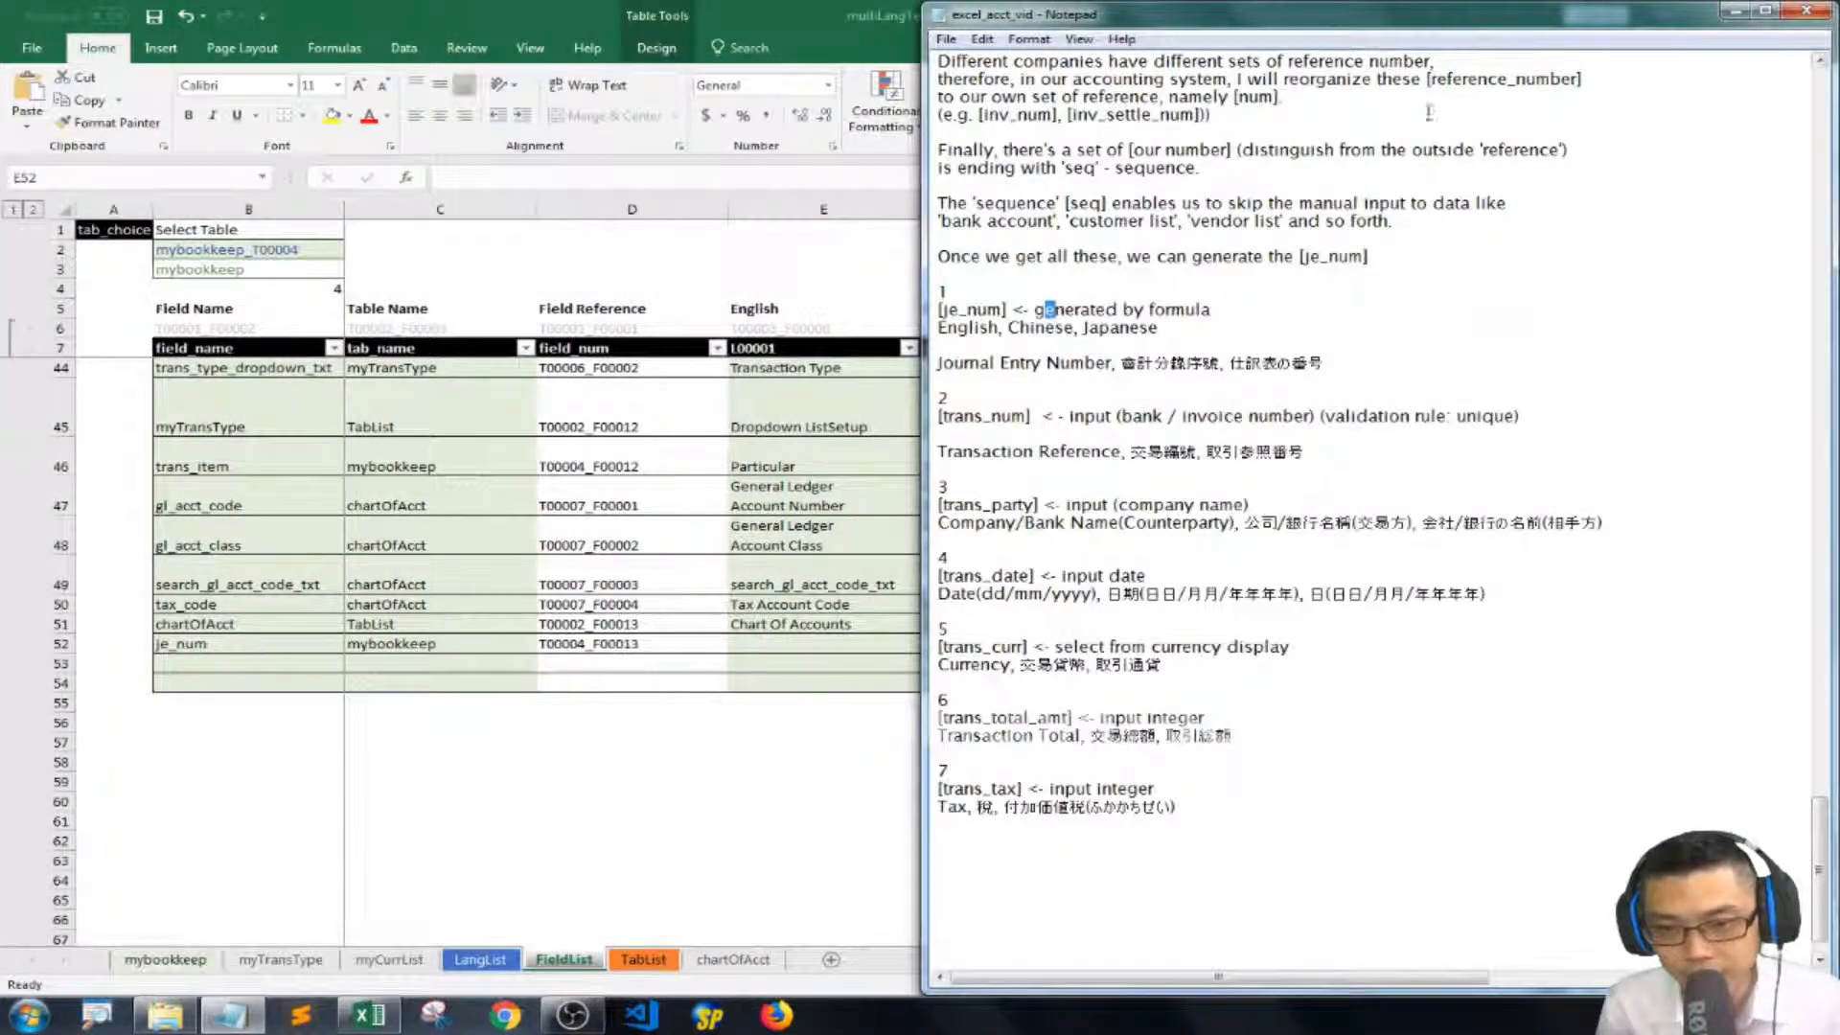
drag(939, 363, 1326, 364)
key(ctrl+c)
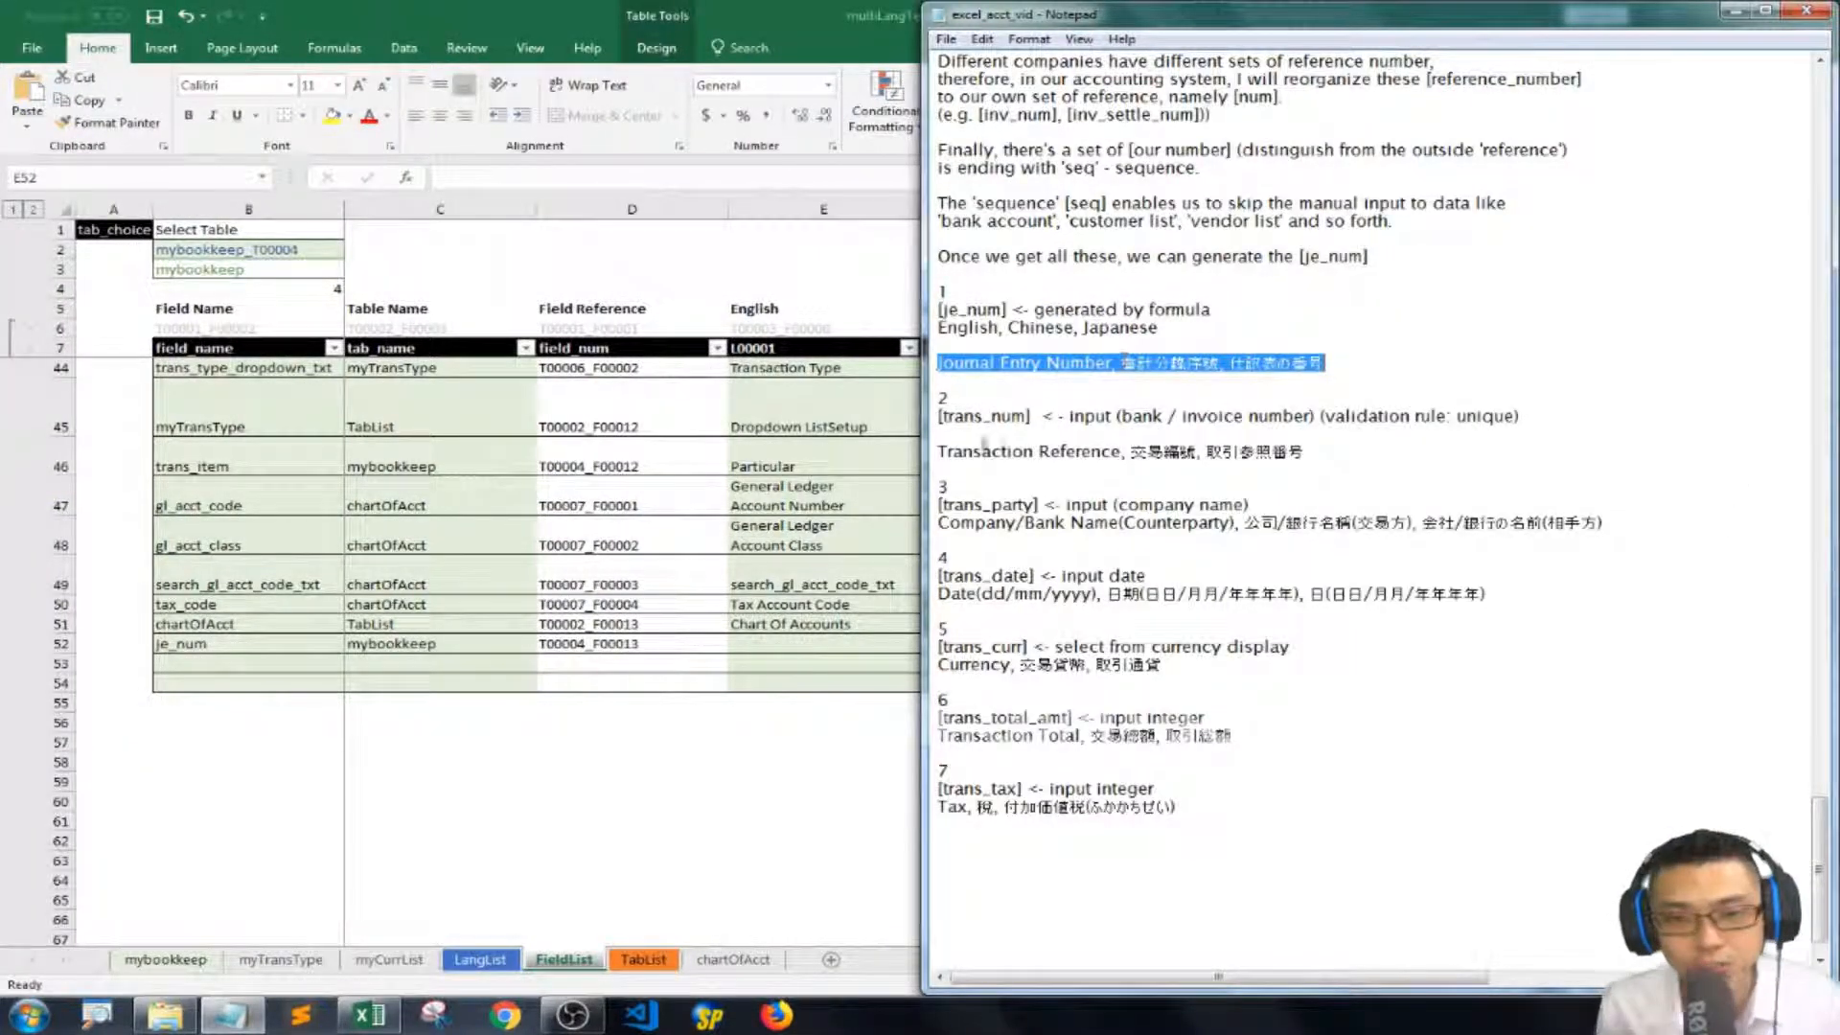
Back in Excel, paste the names into the English cell of je_num, keeping only Journal Entry Number and cutting the rest.
key(alt+Tab)
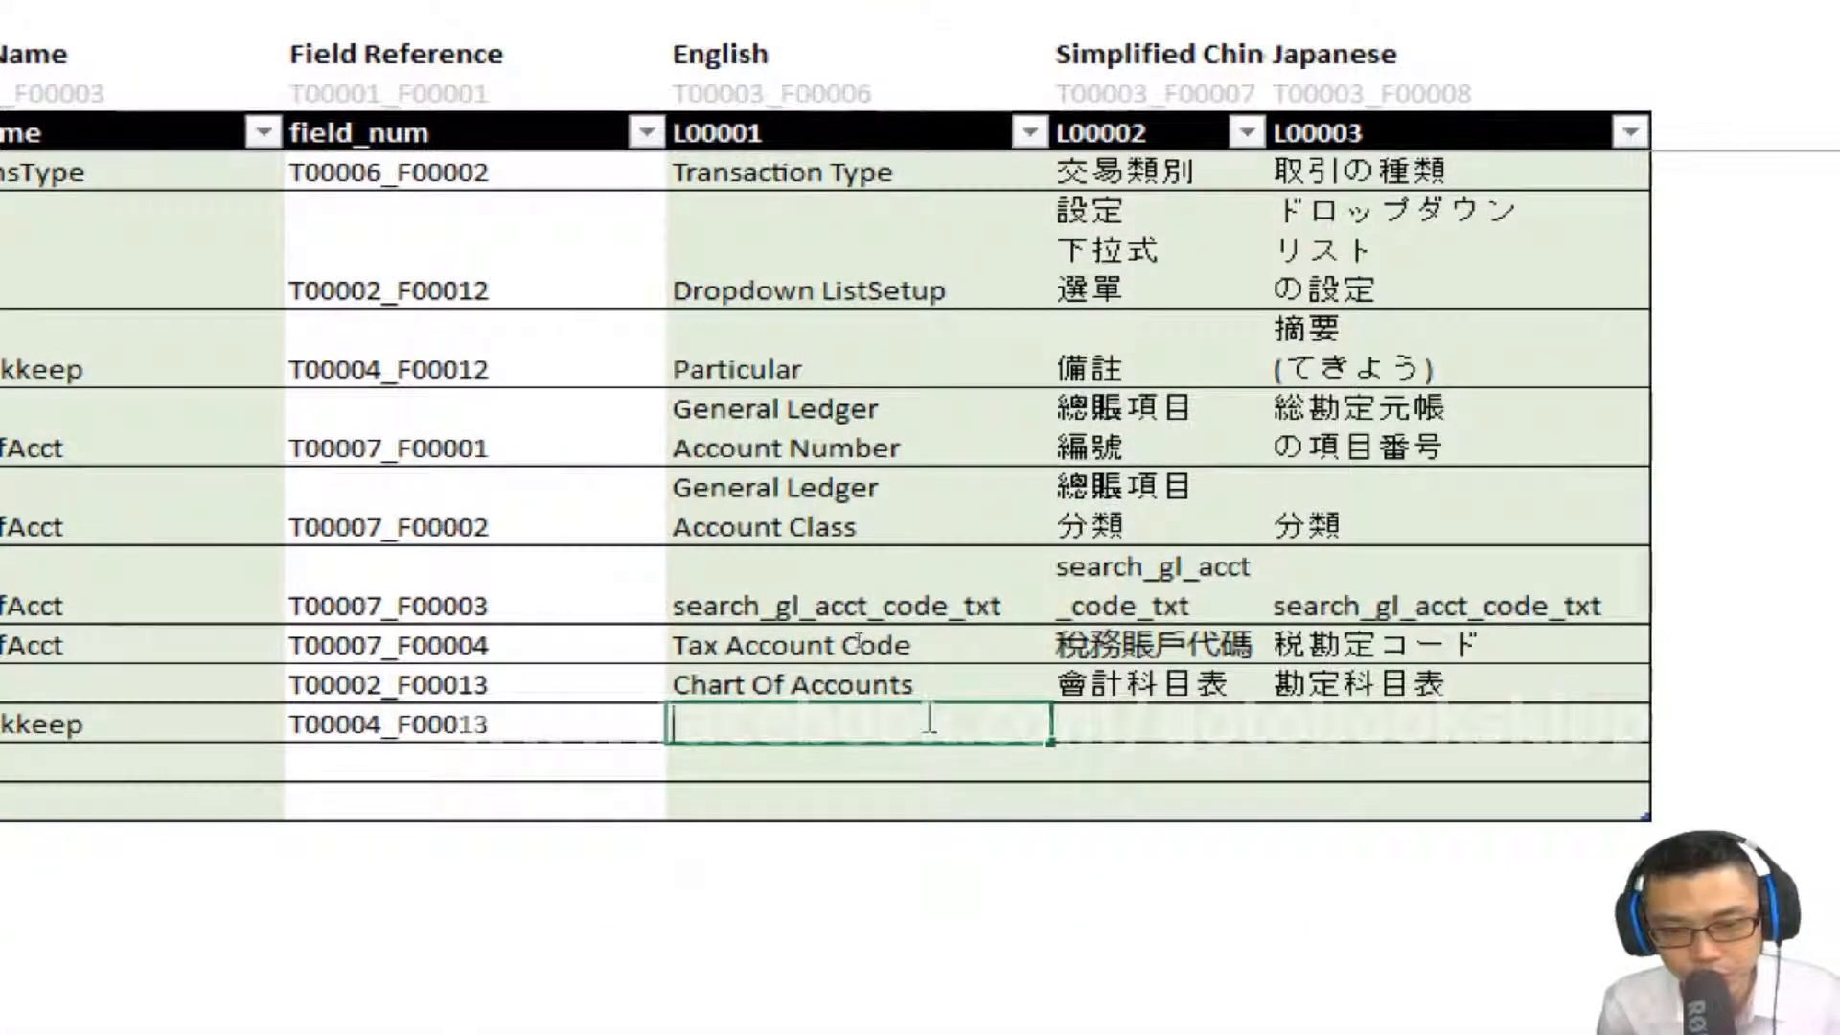
key(ctrl+v)
drag(788, 764, 815, 842)
key(ctrl+x)
Paste the cut text into the Simplified Chinese cell of je_num, keeping only 會計分錄序號 and cutting the Japanese part.
click(1393, 814)
double_click(1217, 757)
key(ctrl+v)
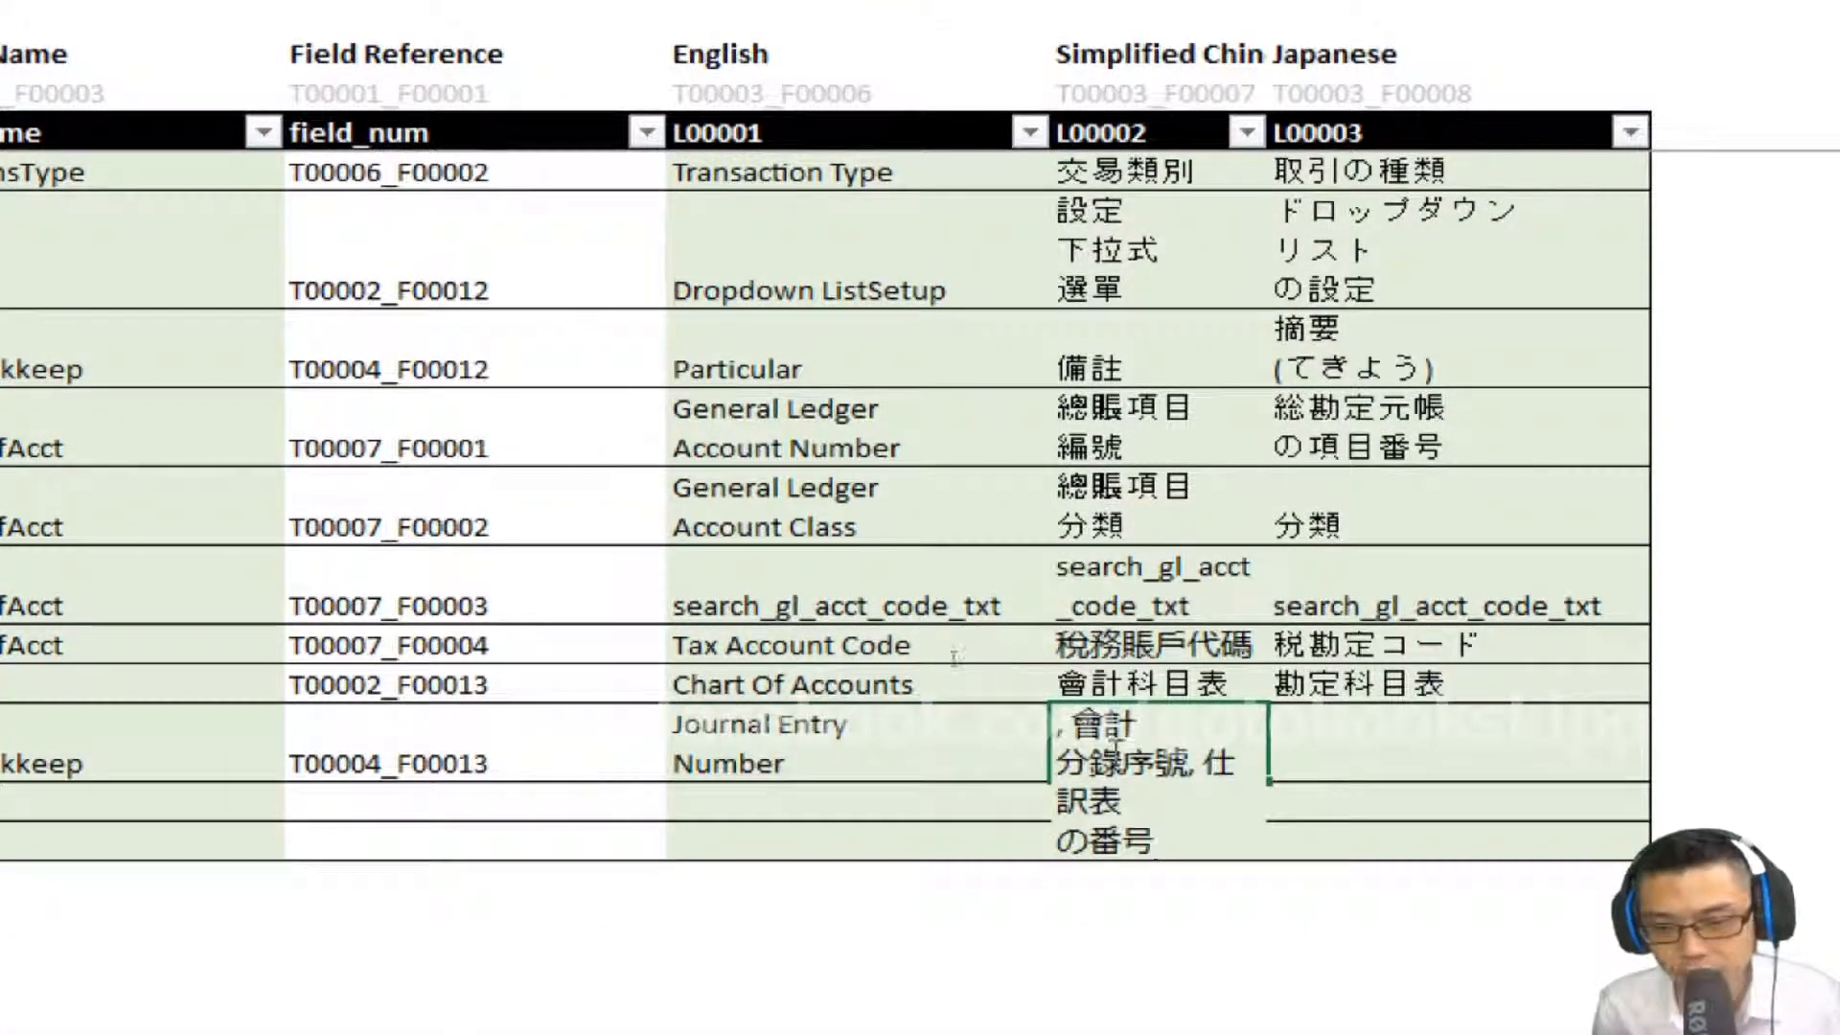
key(BackSpace)
drag(1188, 762, 1165, 844)
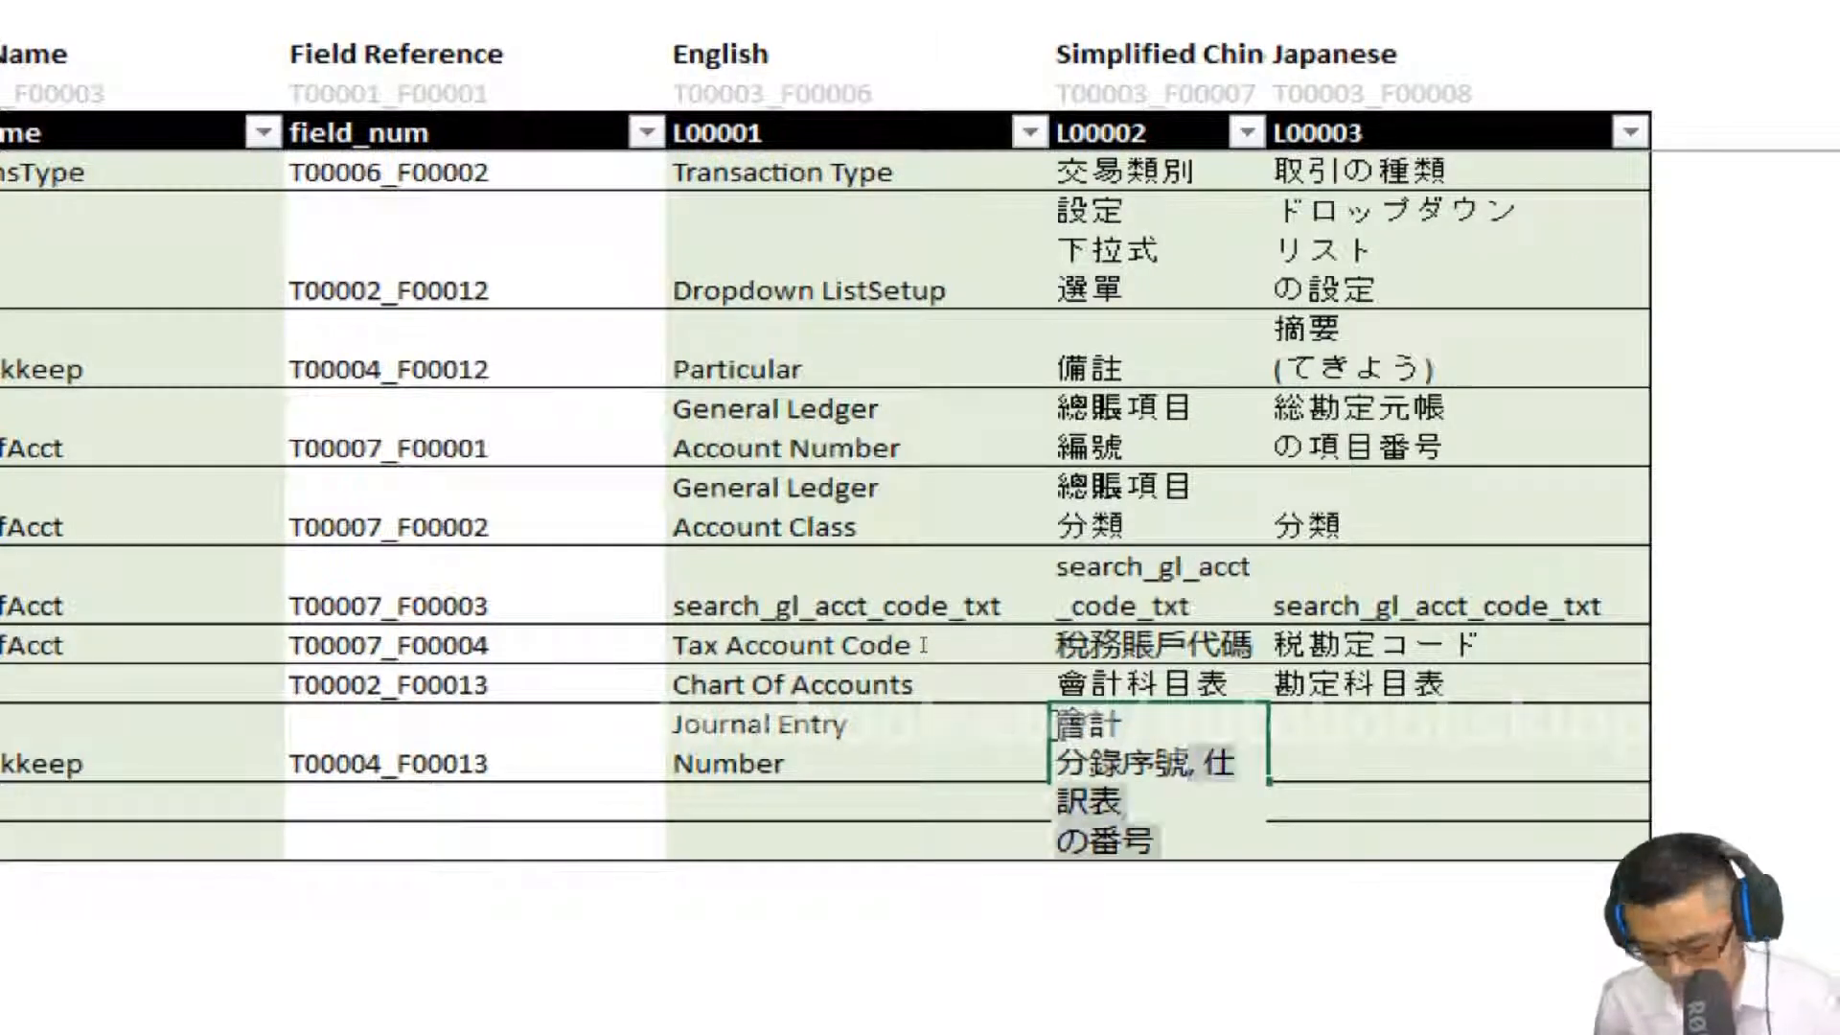
key(ctrl+x)
Enter the cut text 仕訳表の番号 in the Japanese cell of je_num.
key(Tab)
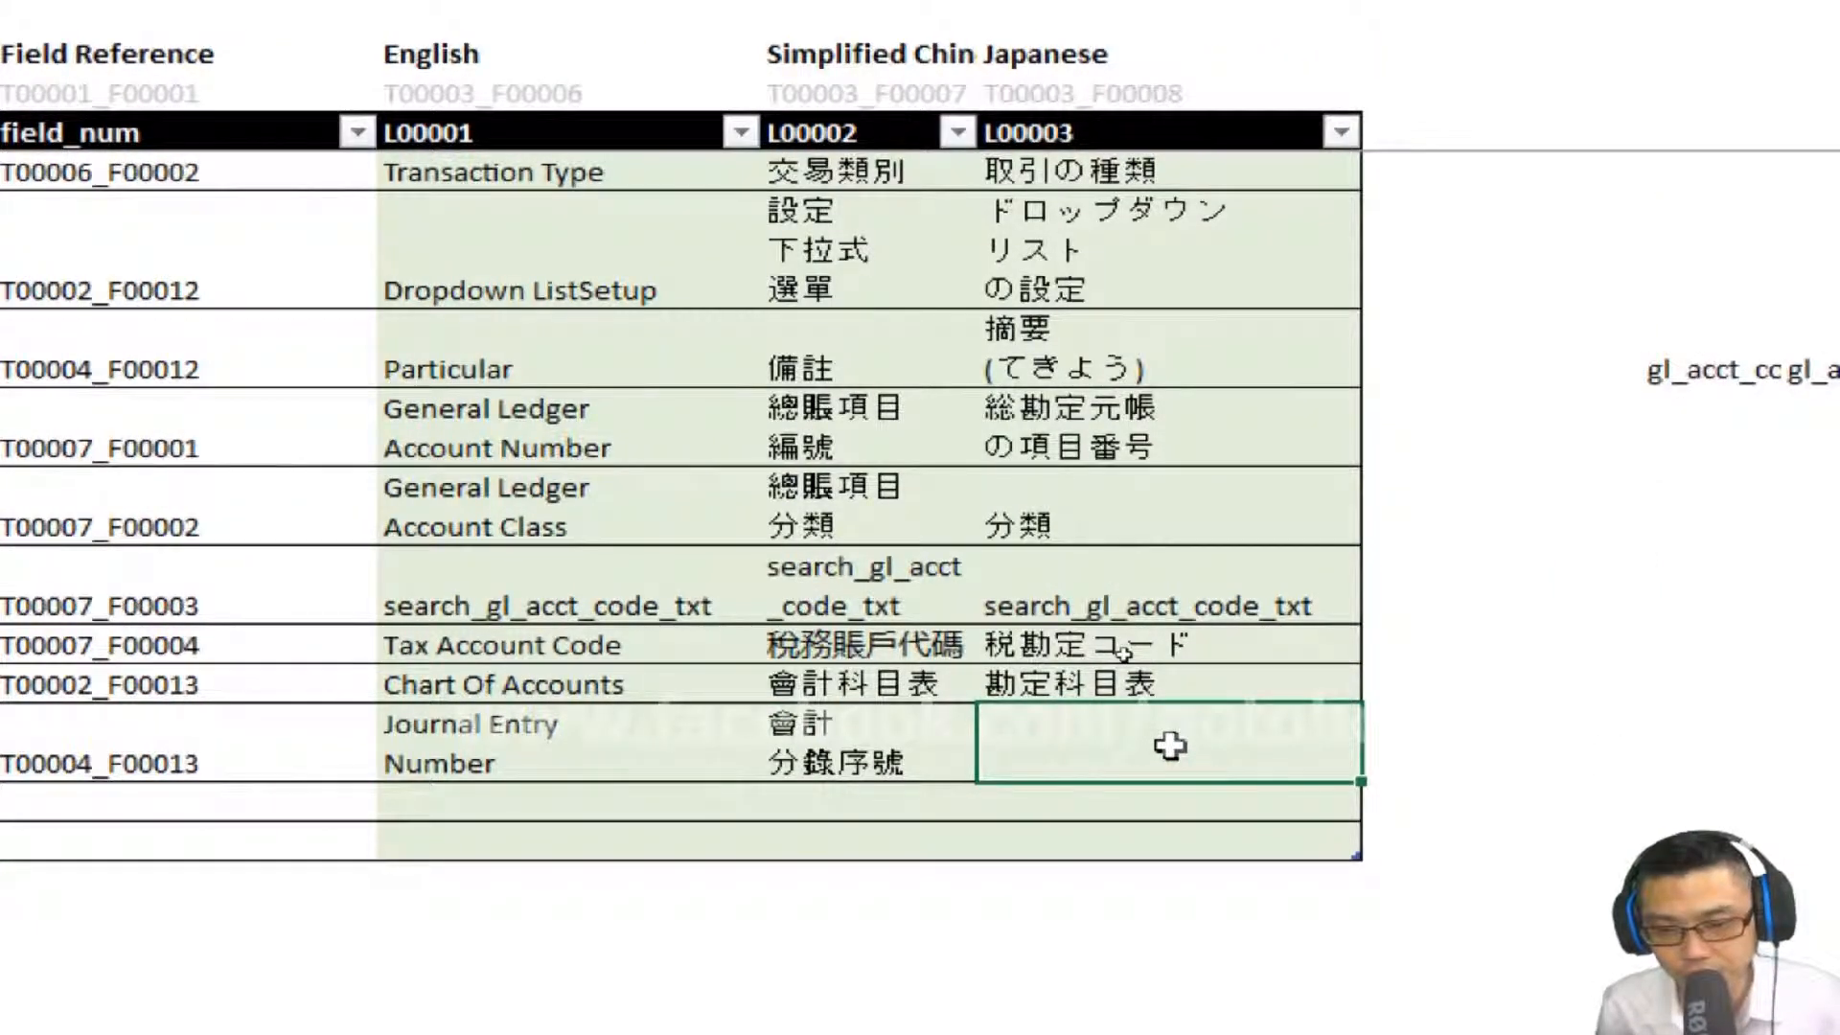
double_click(1170, 744)
key(ctrl+v)
key(Return)
key(Left)
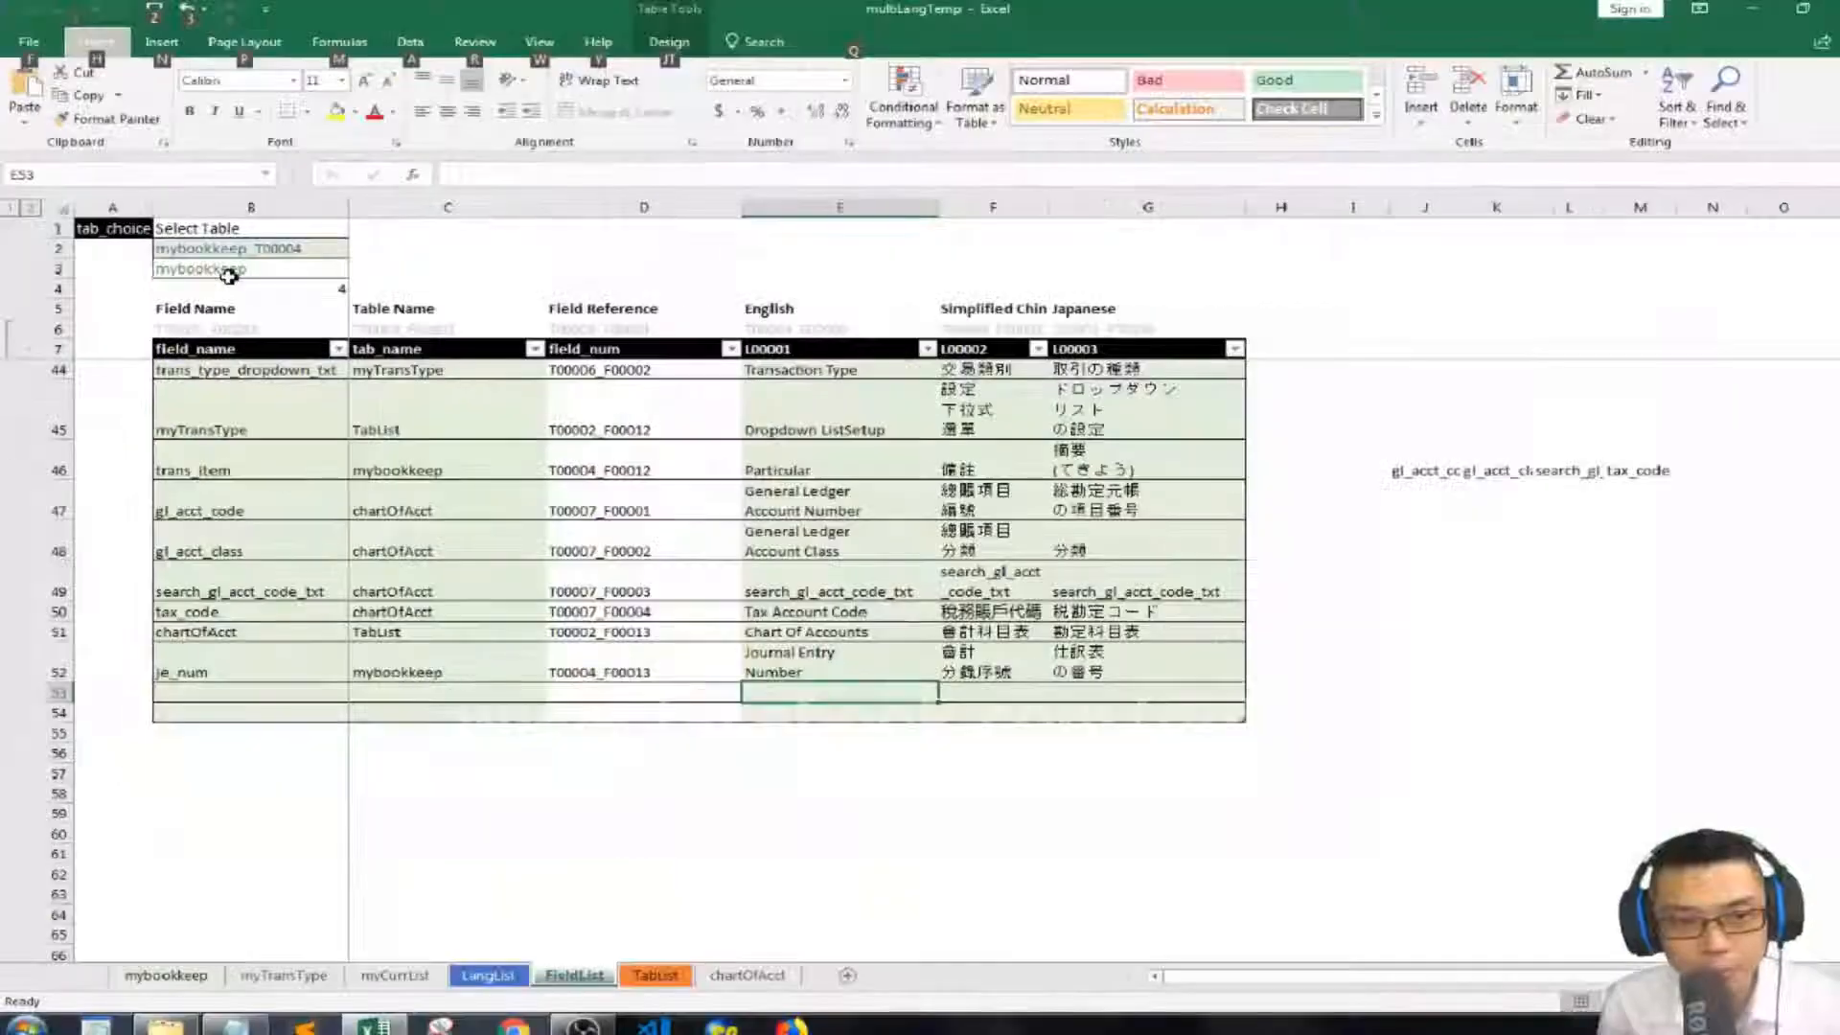
Follow the mybookkeep table link back to the bookkeeping sheet and select the first je_num data cell.
key(alt)
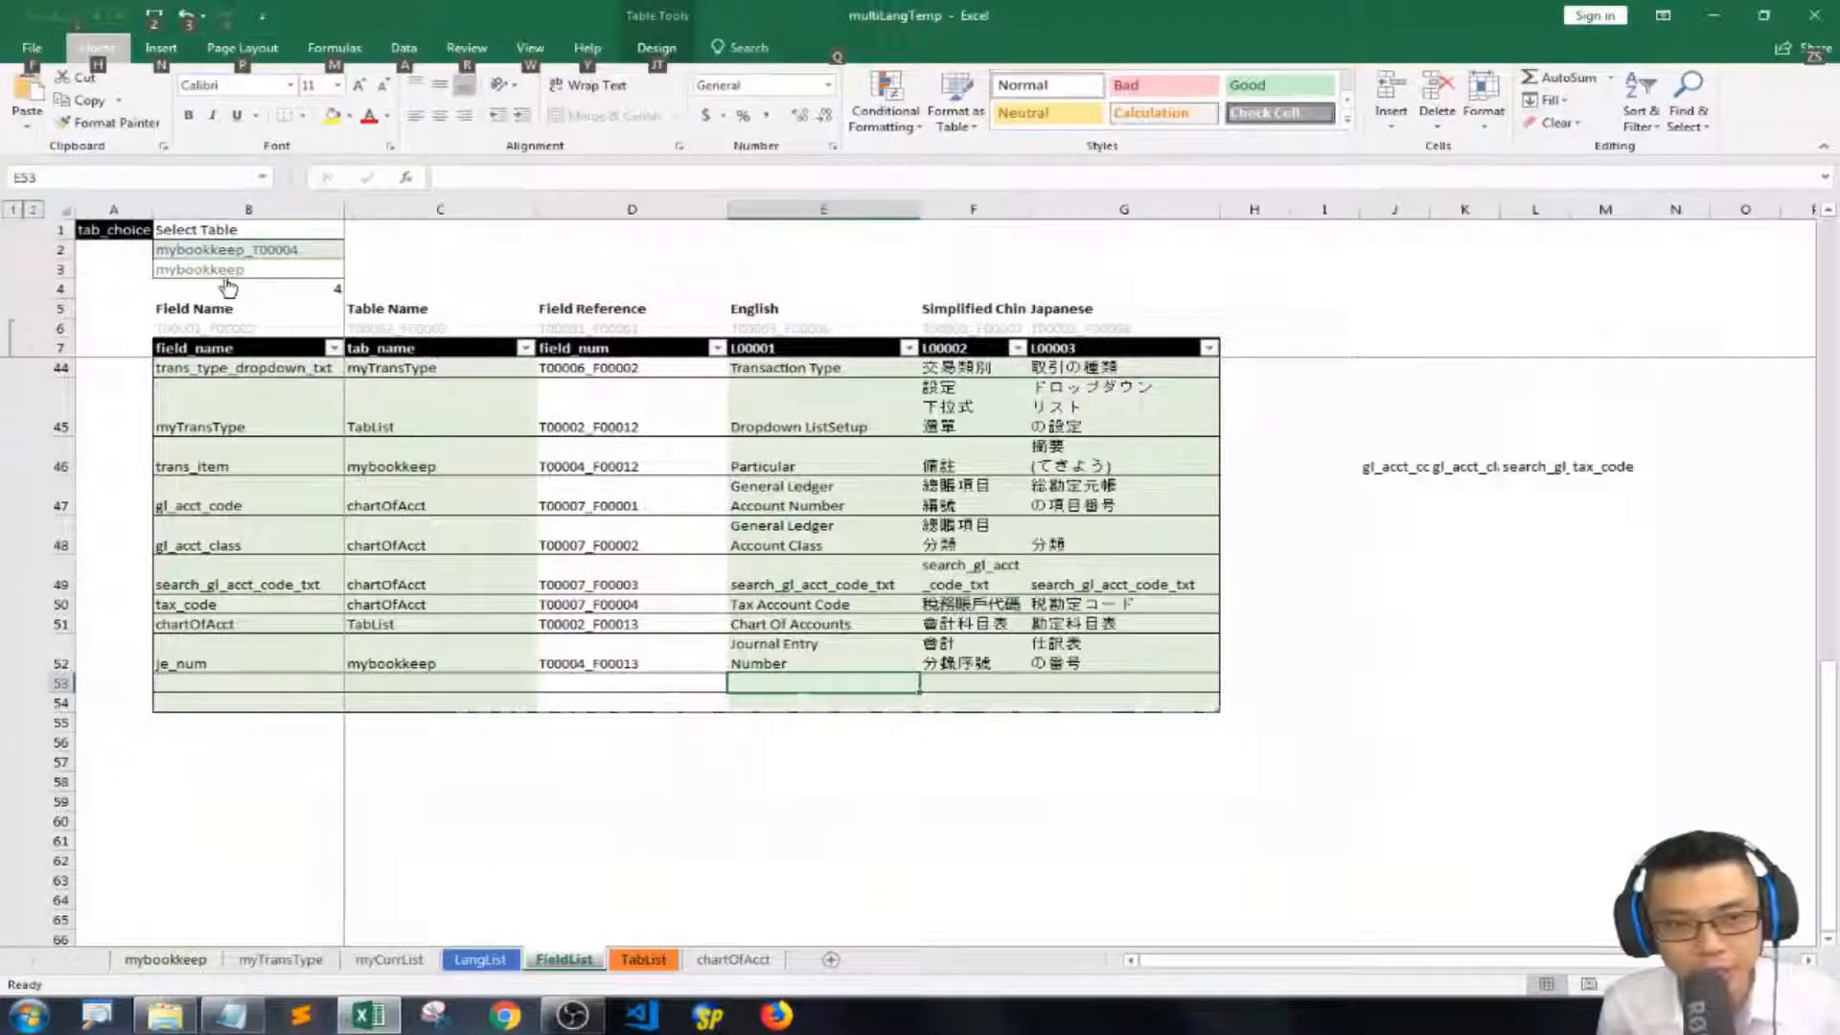
click(219, 270)
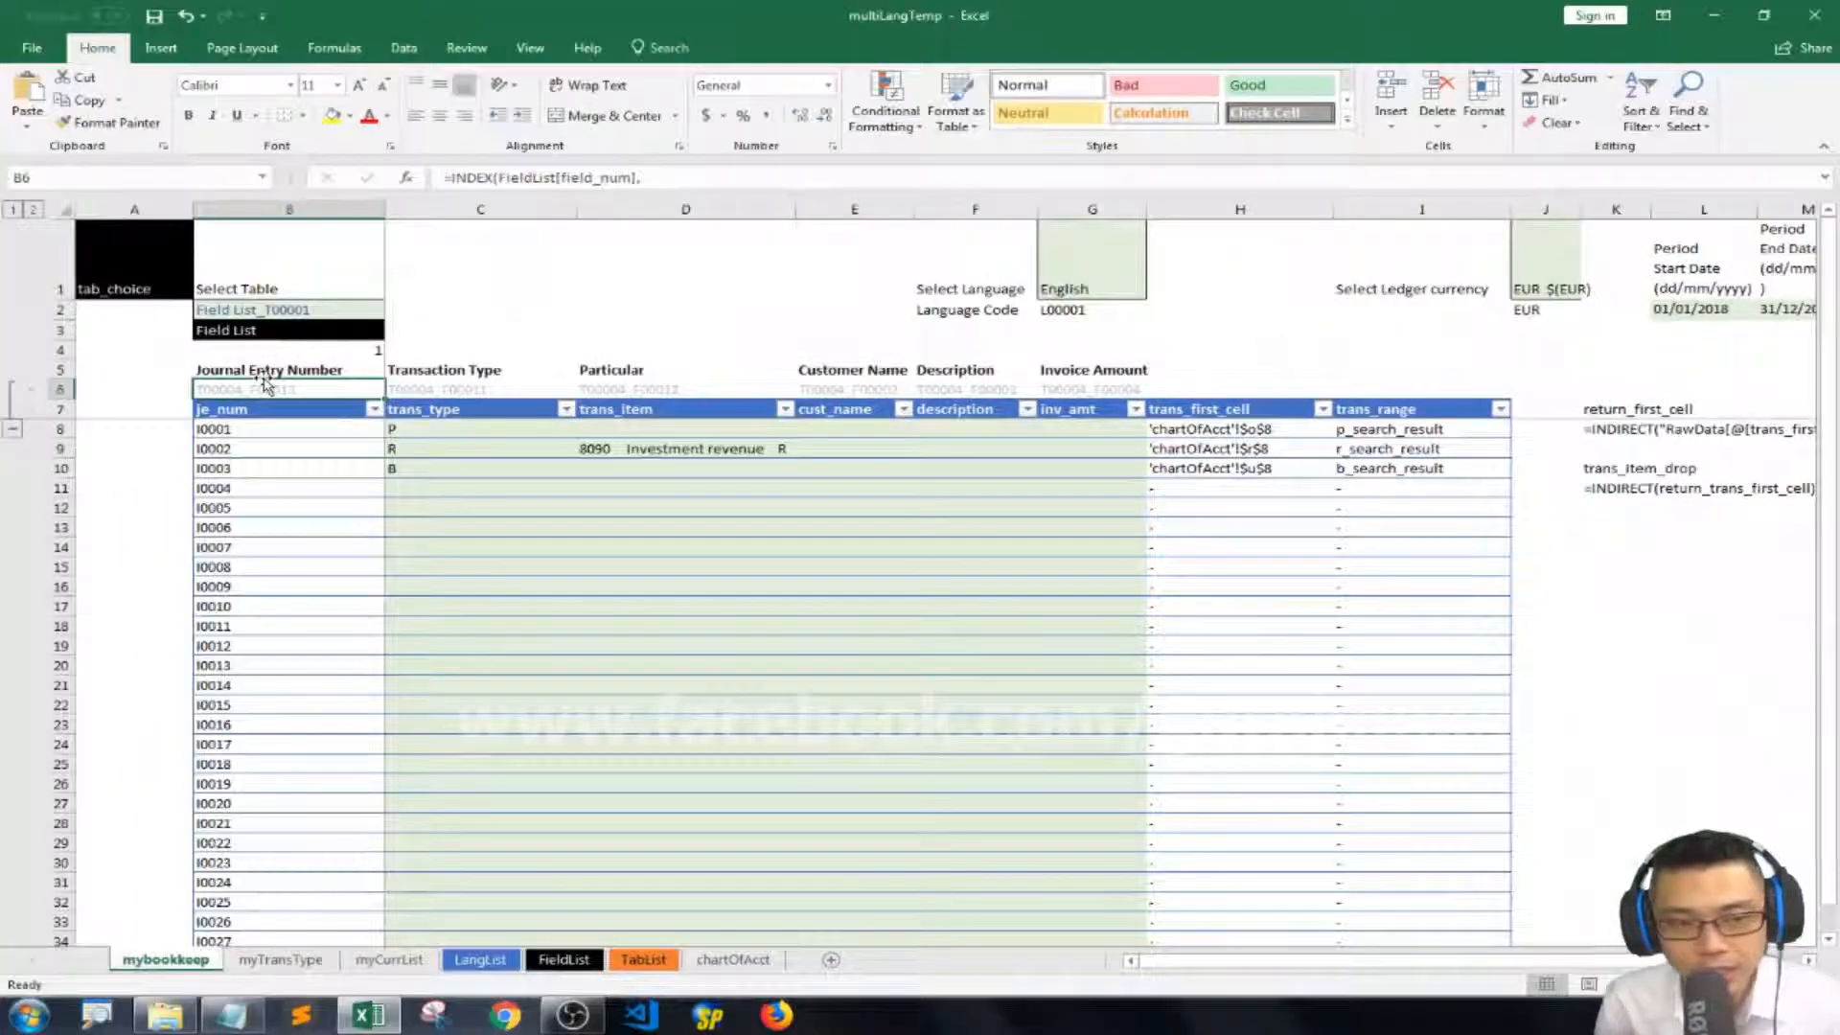
click(300, 423)
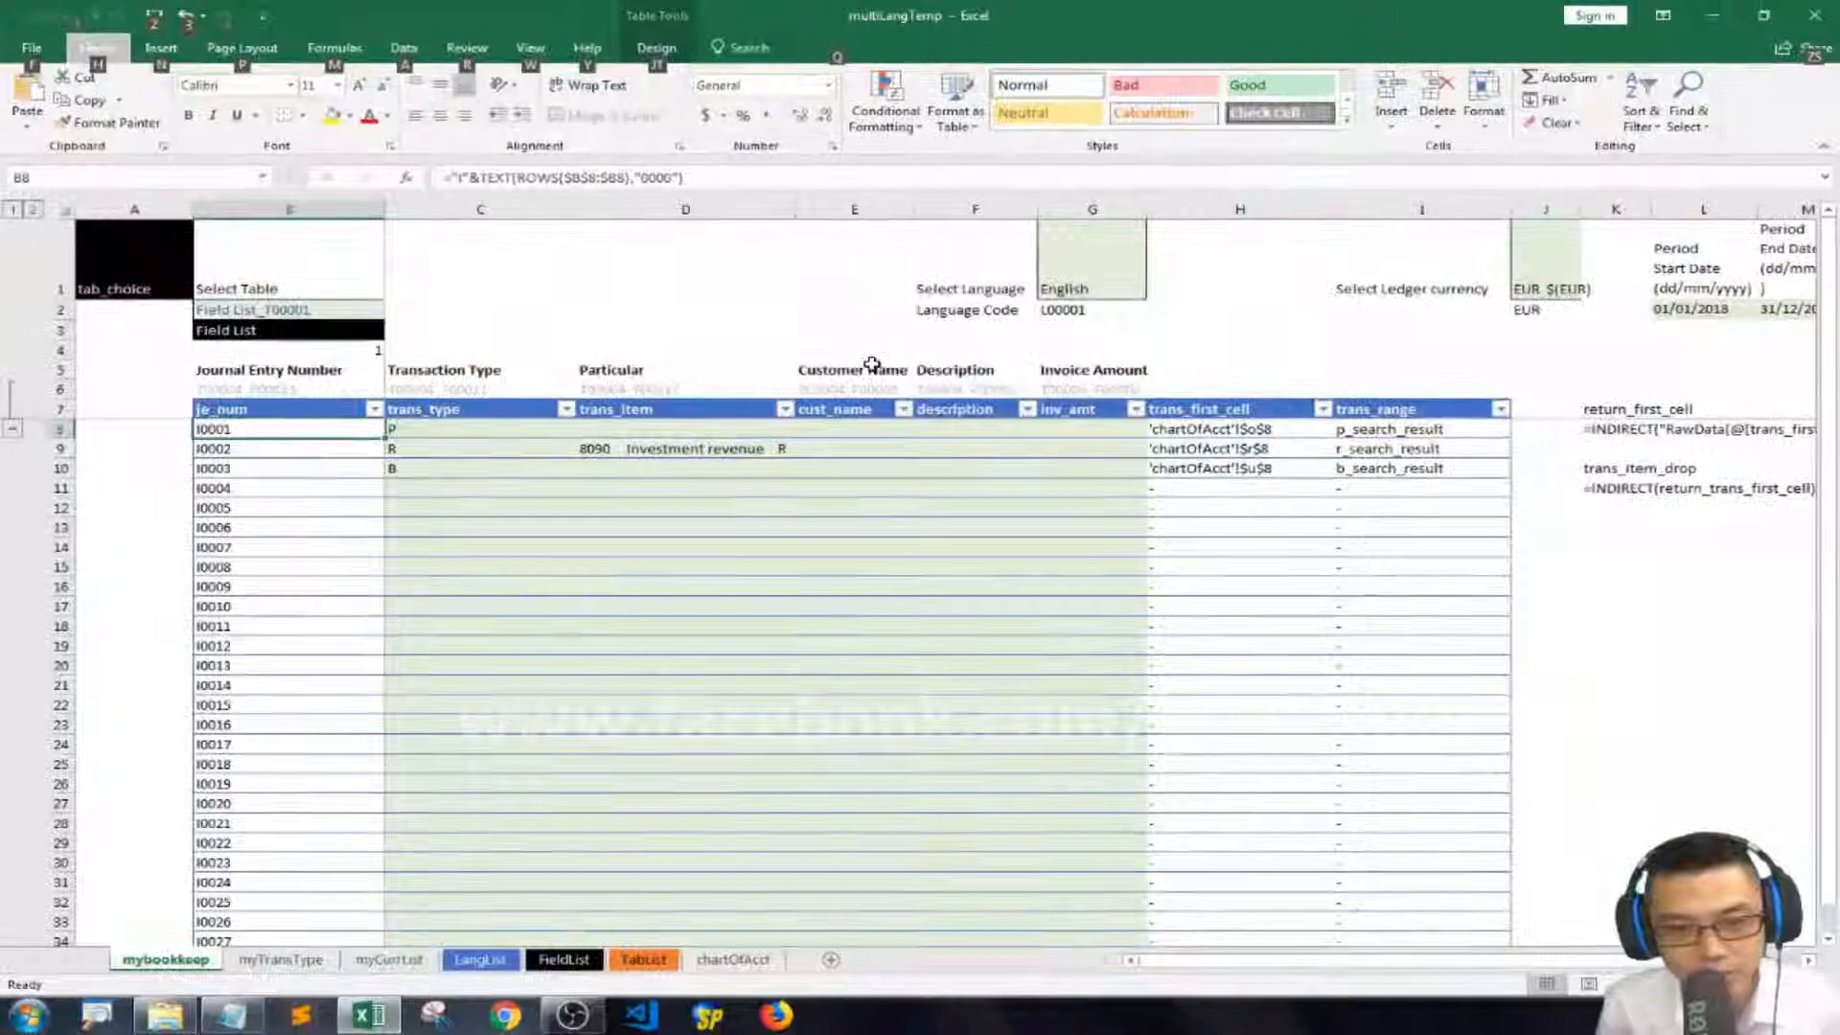
Switch the bookkeeping sheet's display language to check the translated column titles.
click(1144, 290)
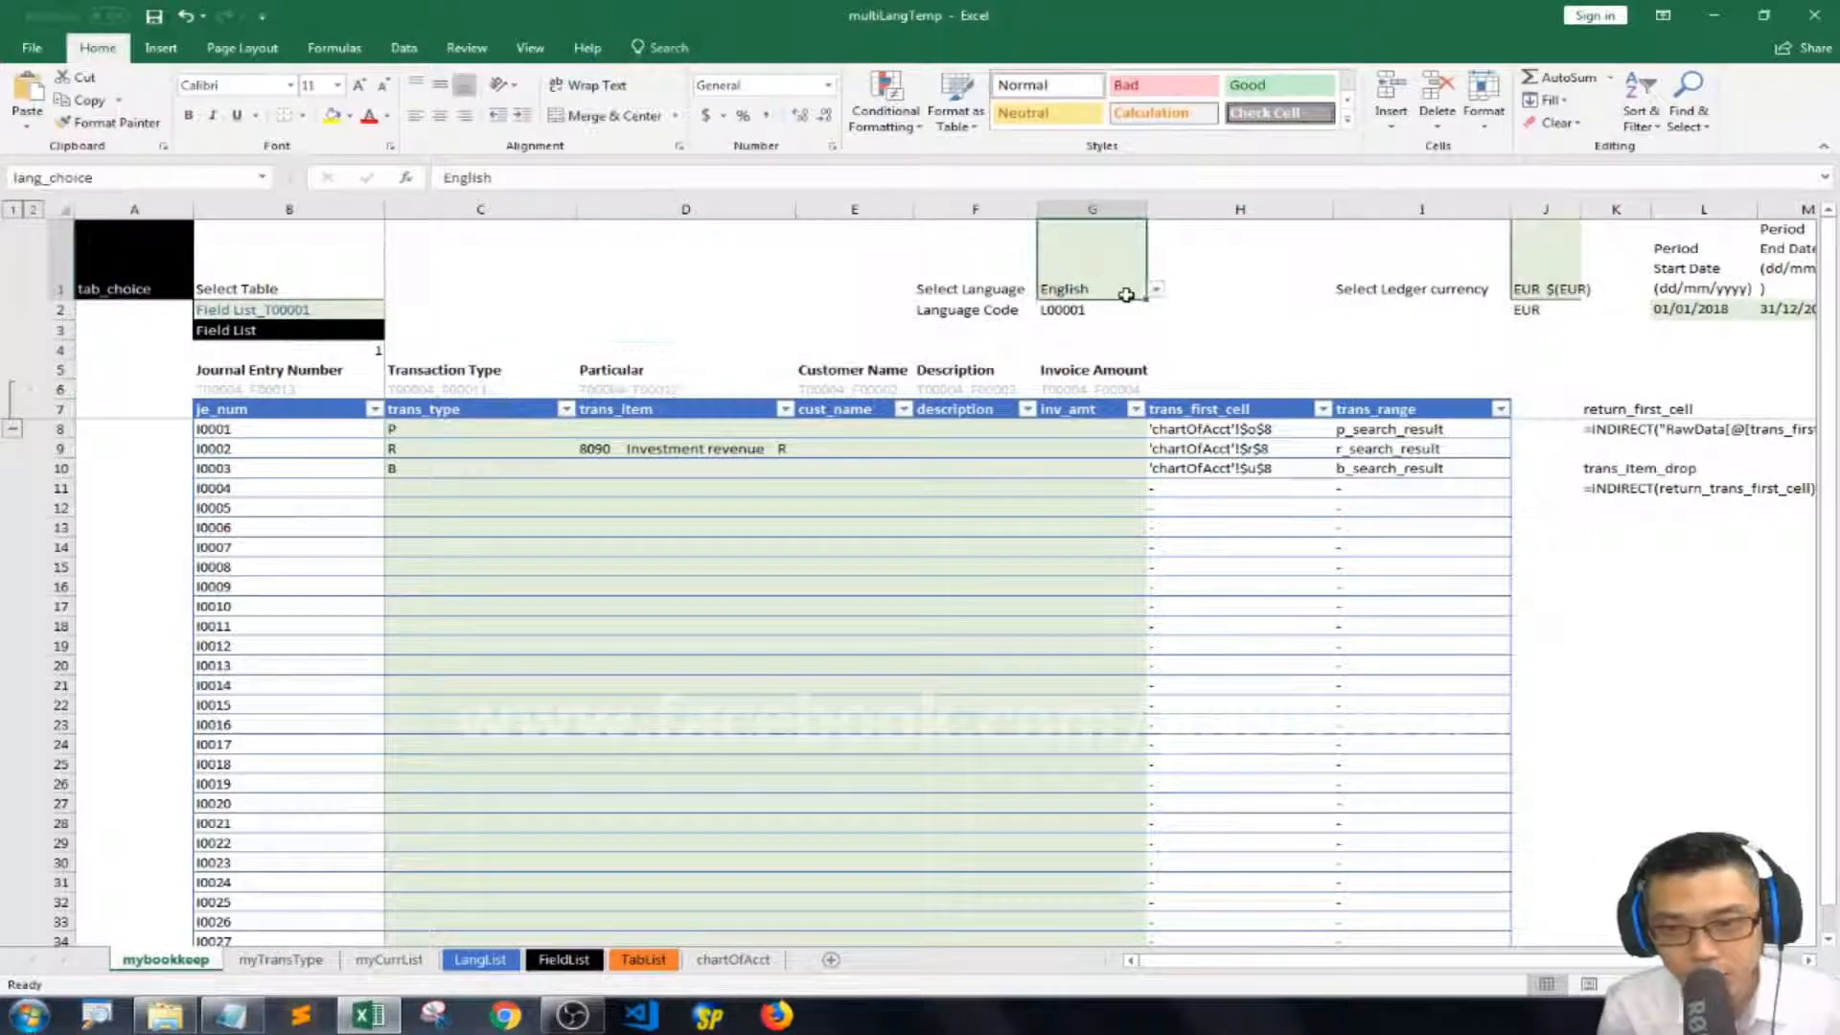
click(1157, 290)
click(1069, 334)
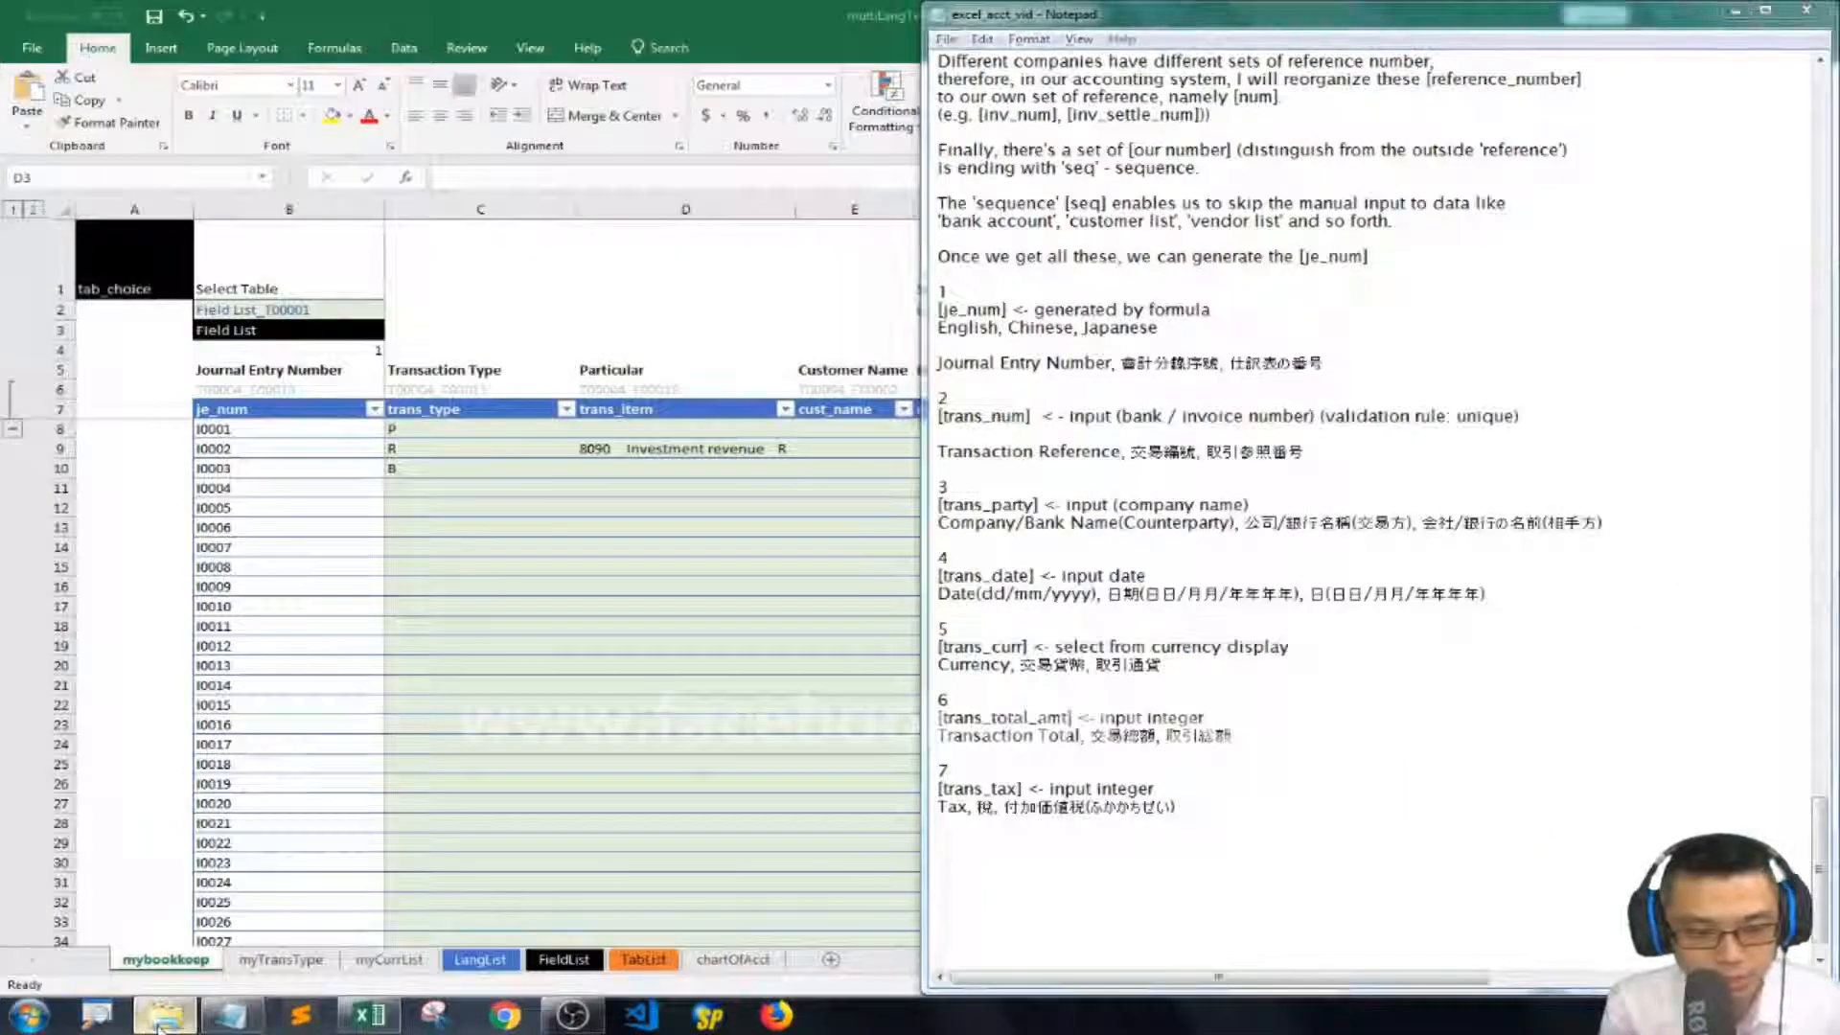
Open the reference picture je_num_pic1 in Windows Photo Viewer, examine its journal entry number formula and column layout, and return to the workbook.
click(165, 1014)
click(235, 771)
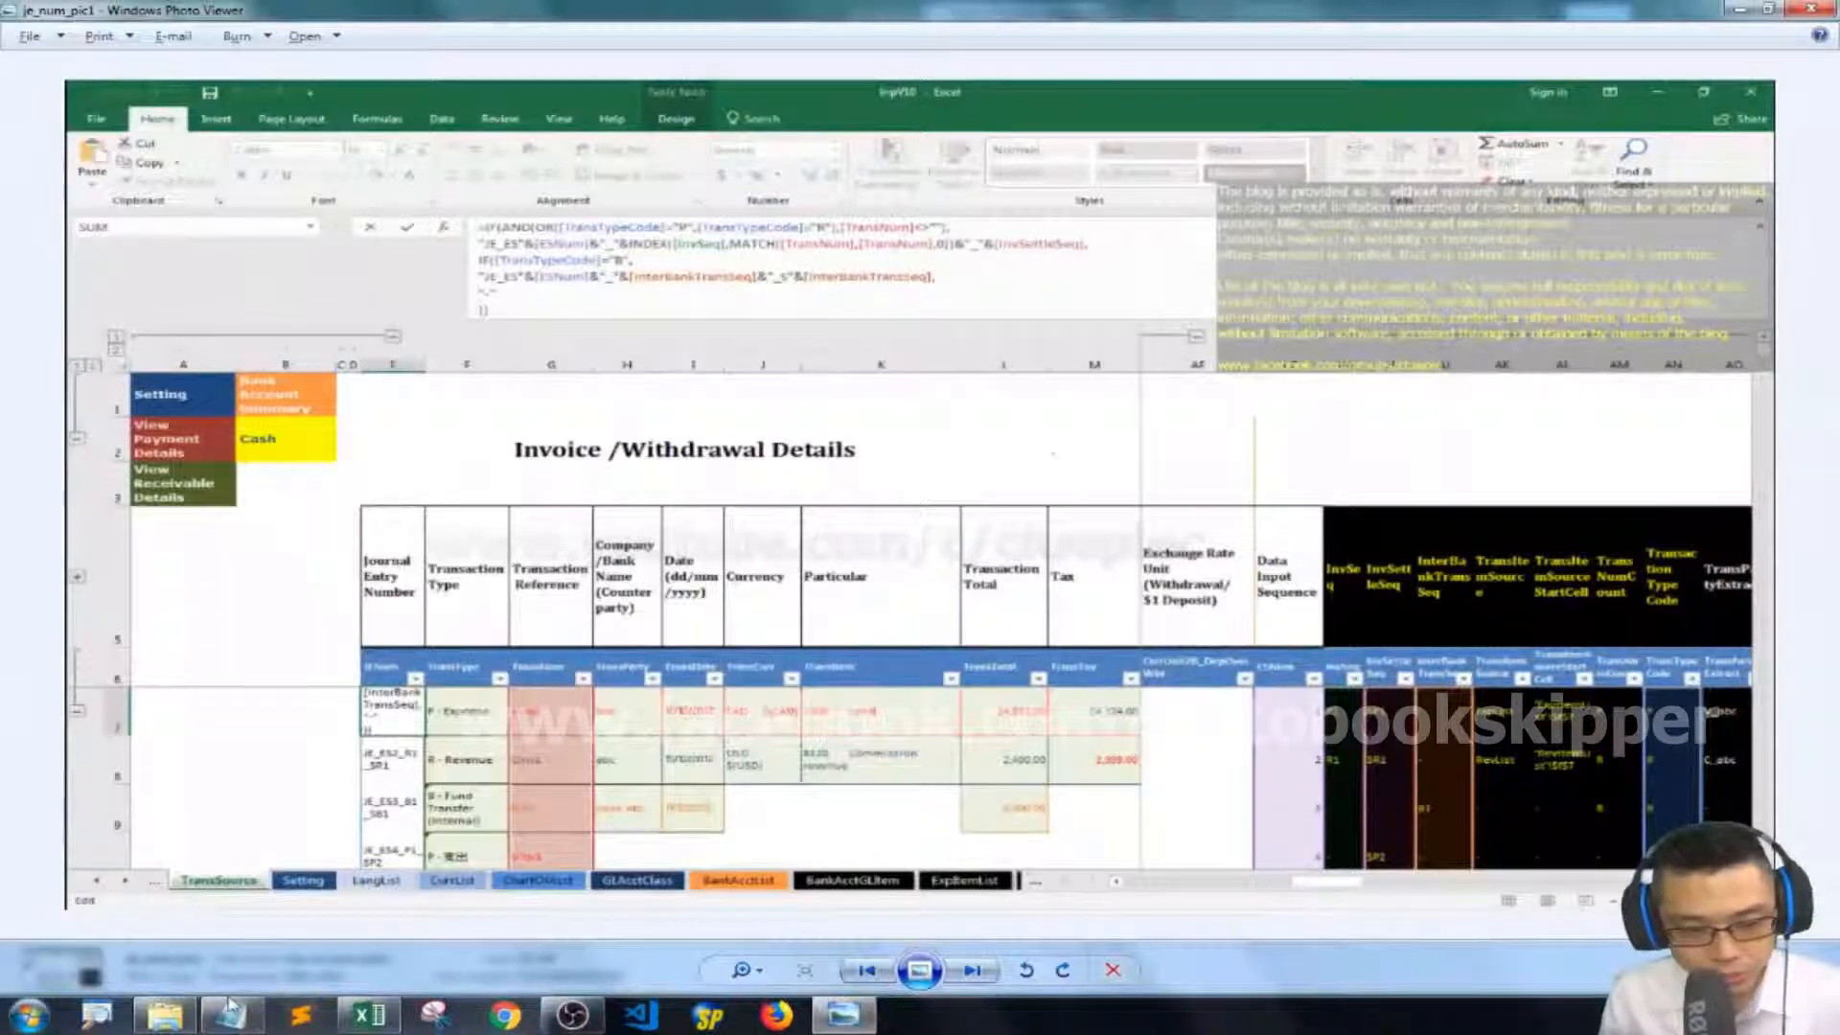
click(230, 1004)
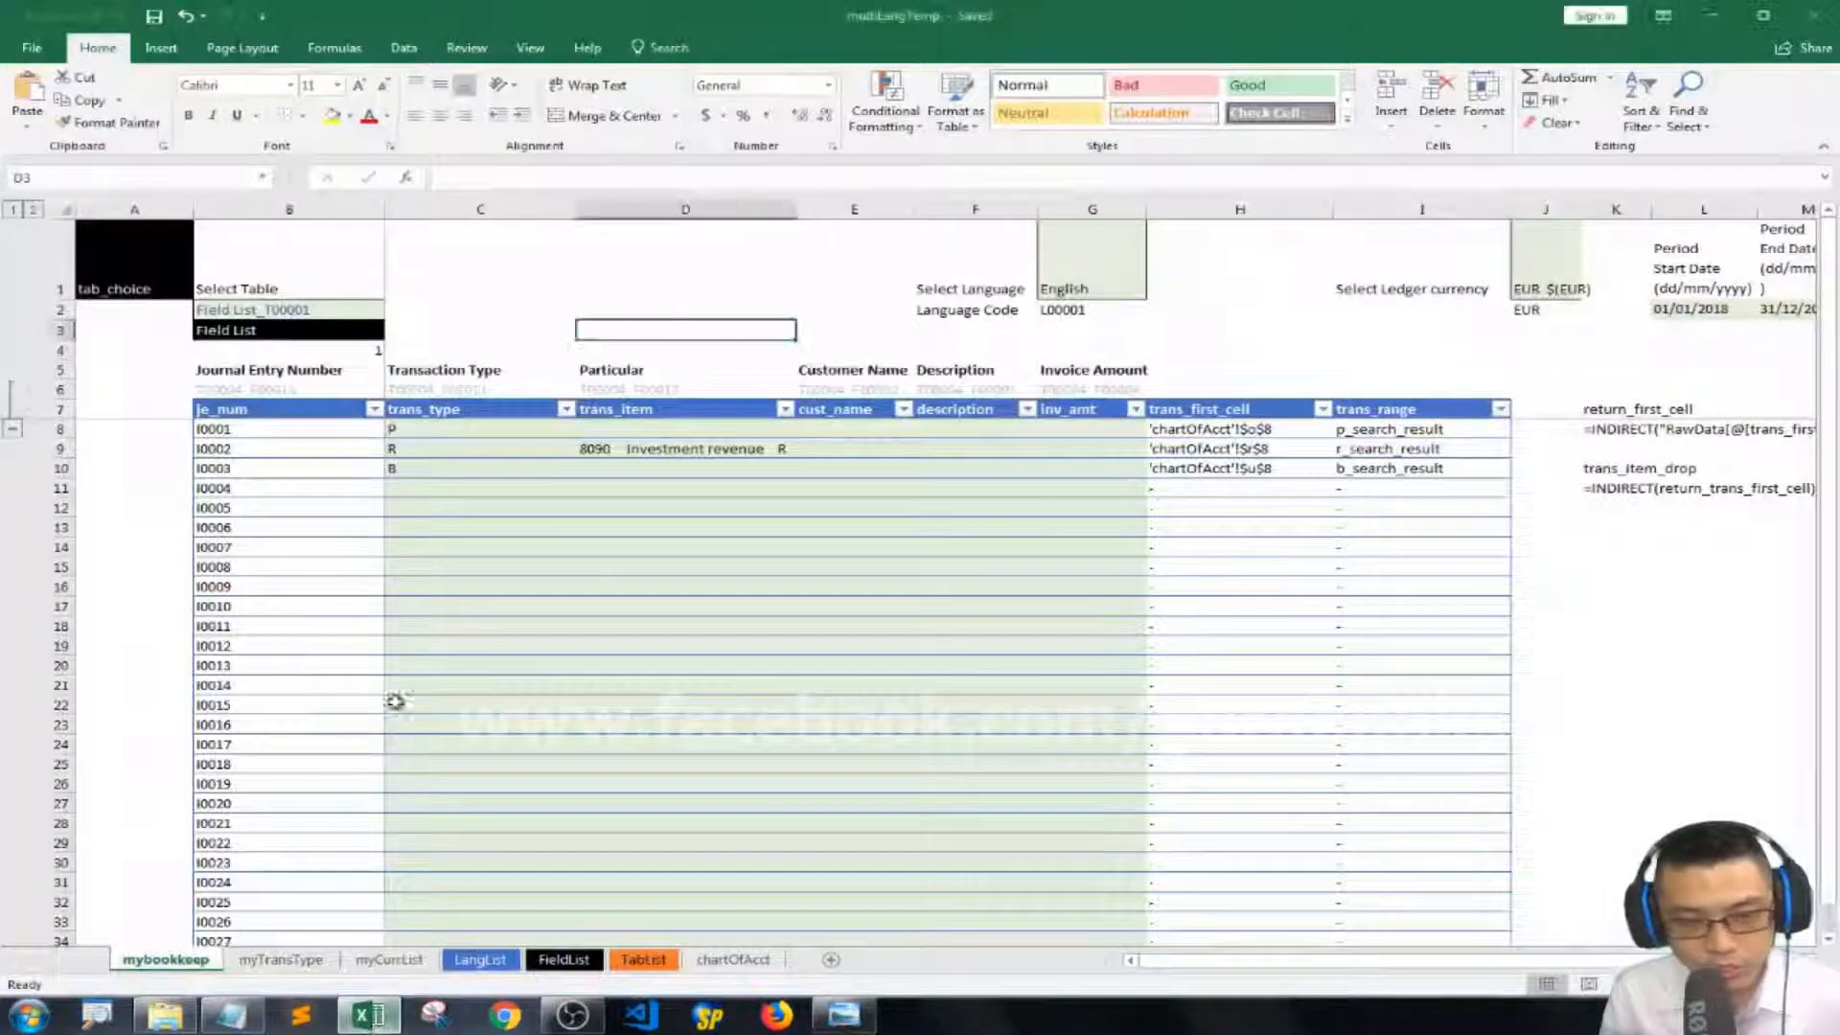
Insert a table column between trans_type and trans_item and name its header trans_num.
click(659, 211)
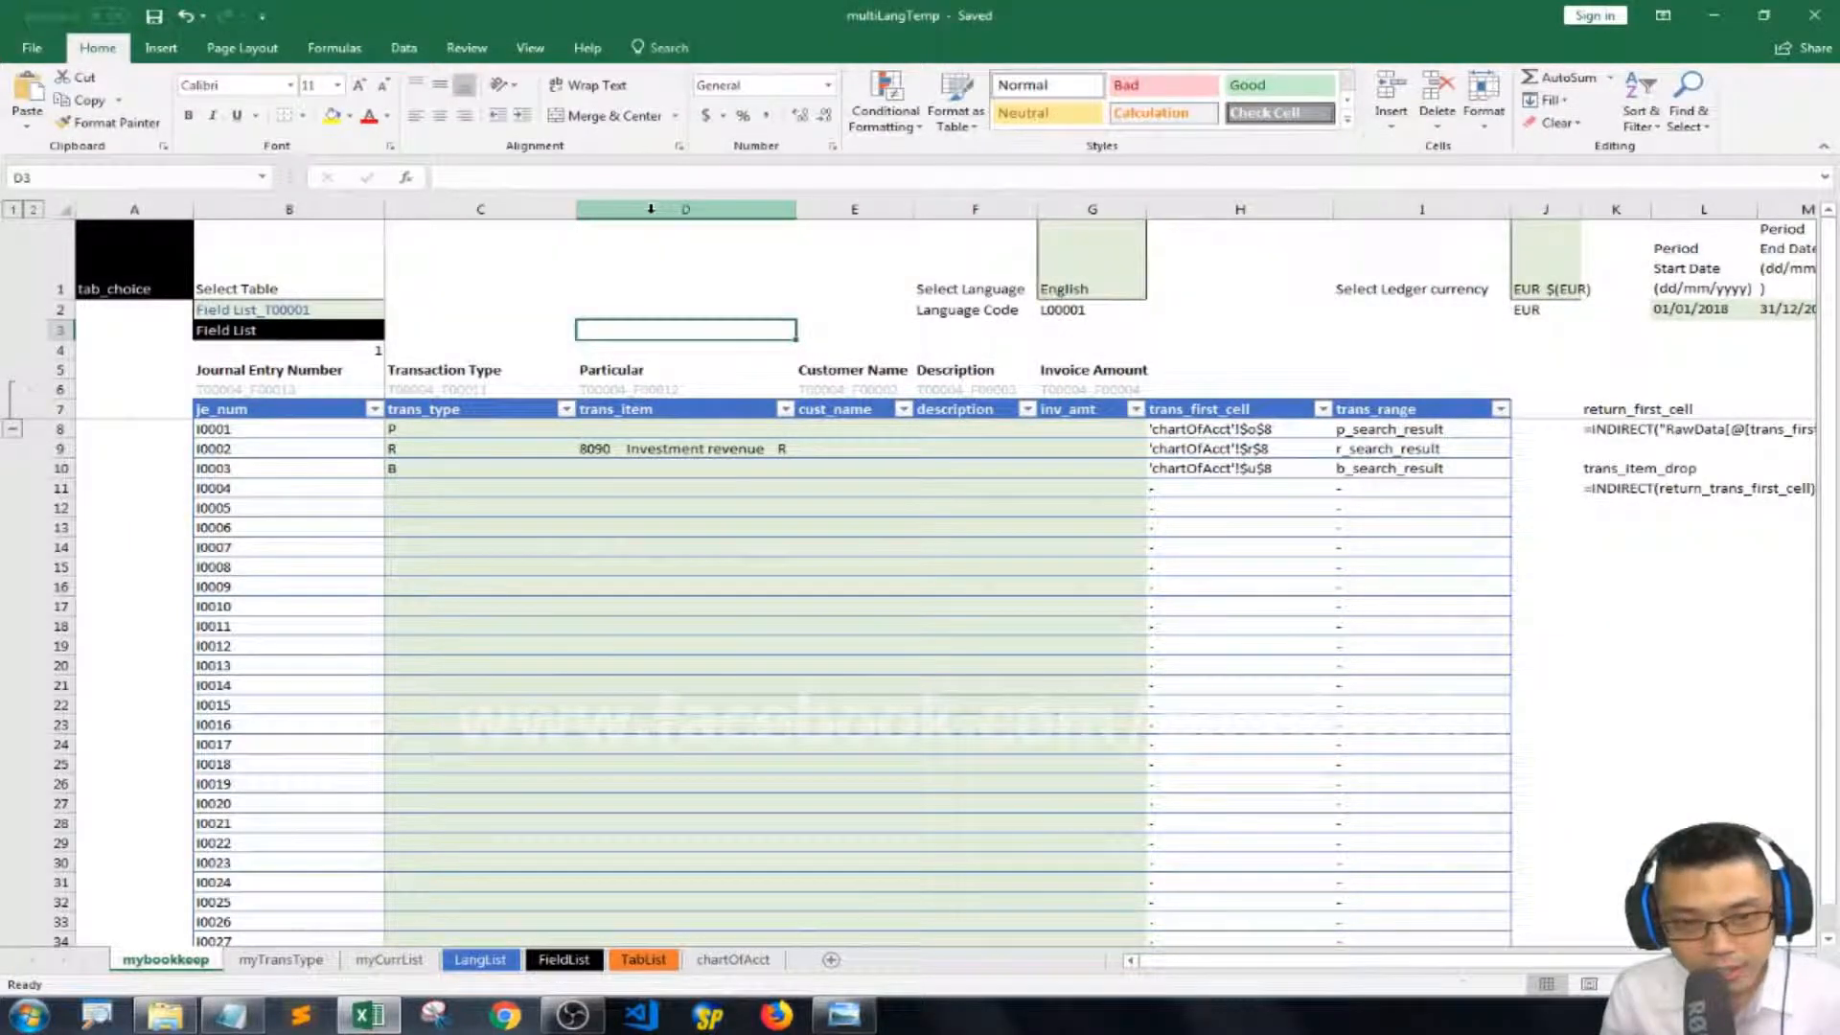
right_click(660, 211)
click(709, 357)
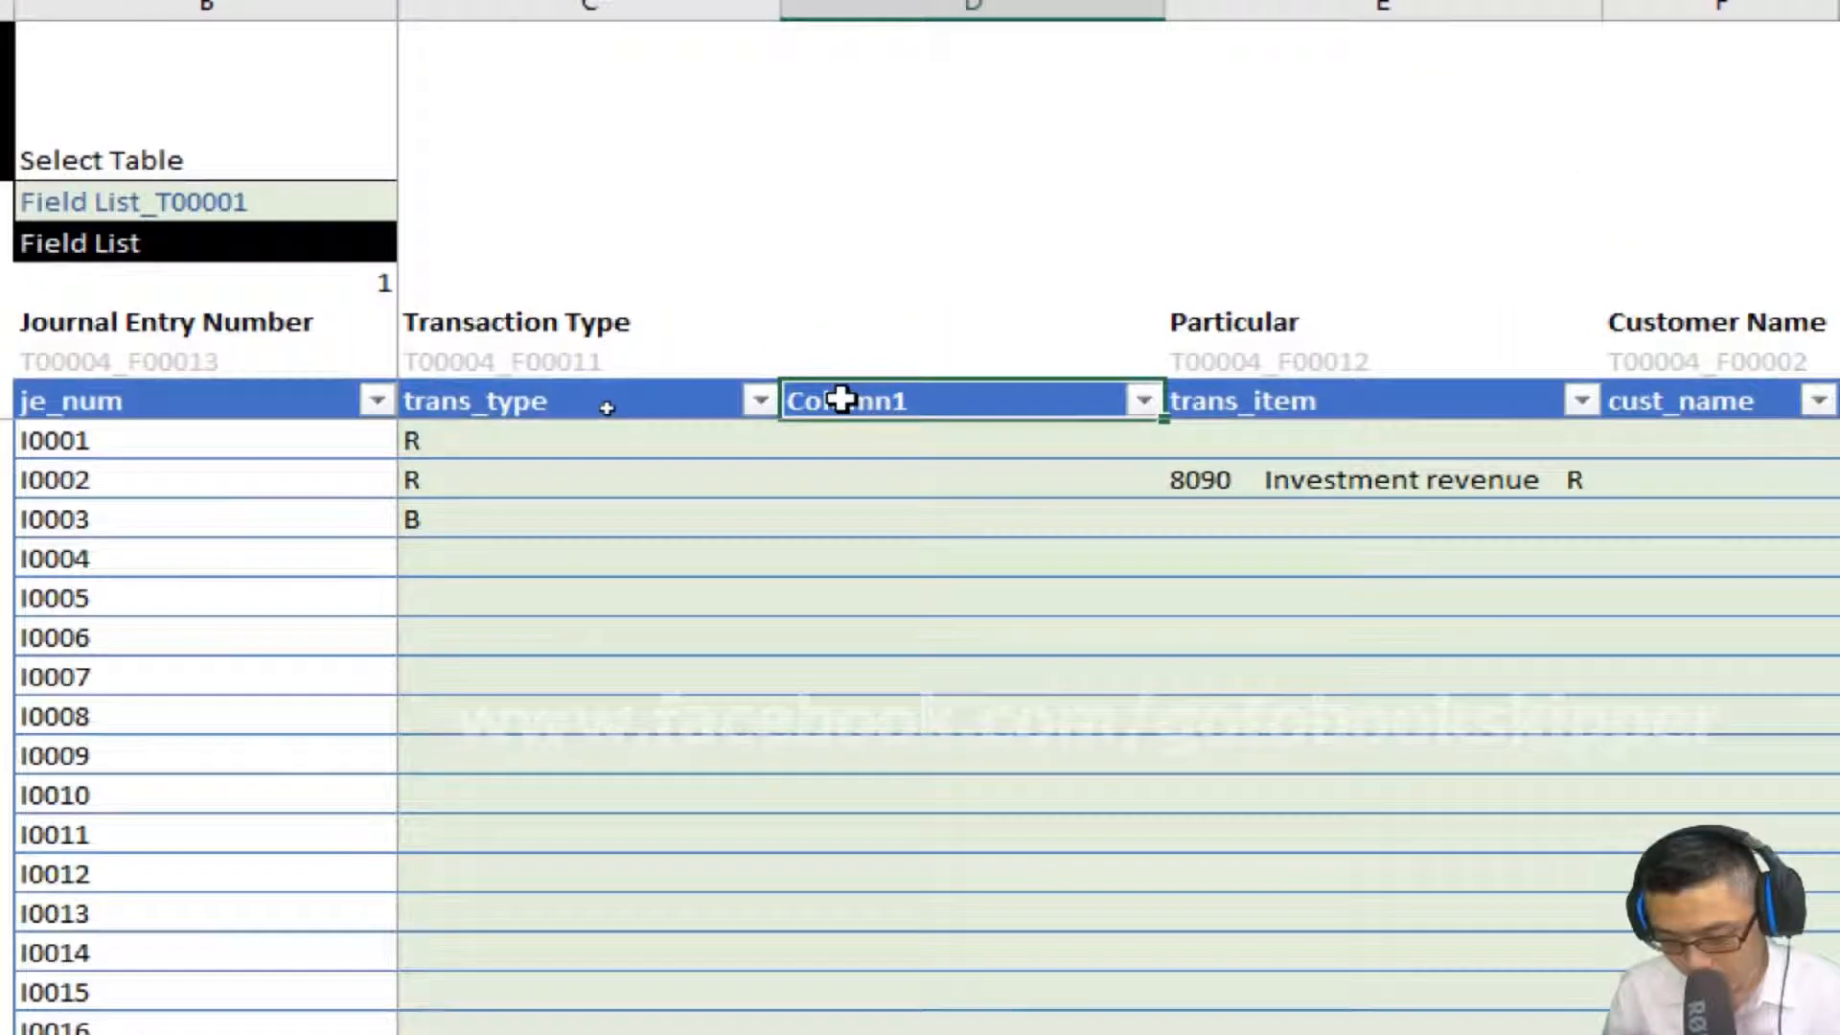
text(trans)
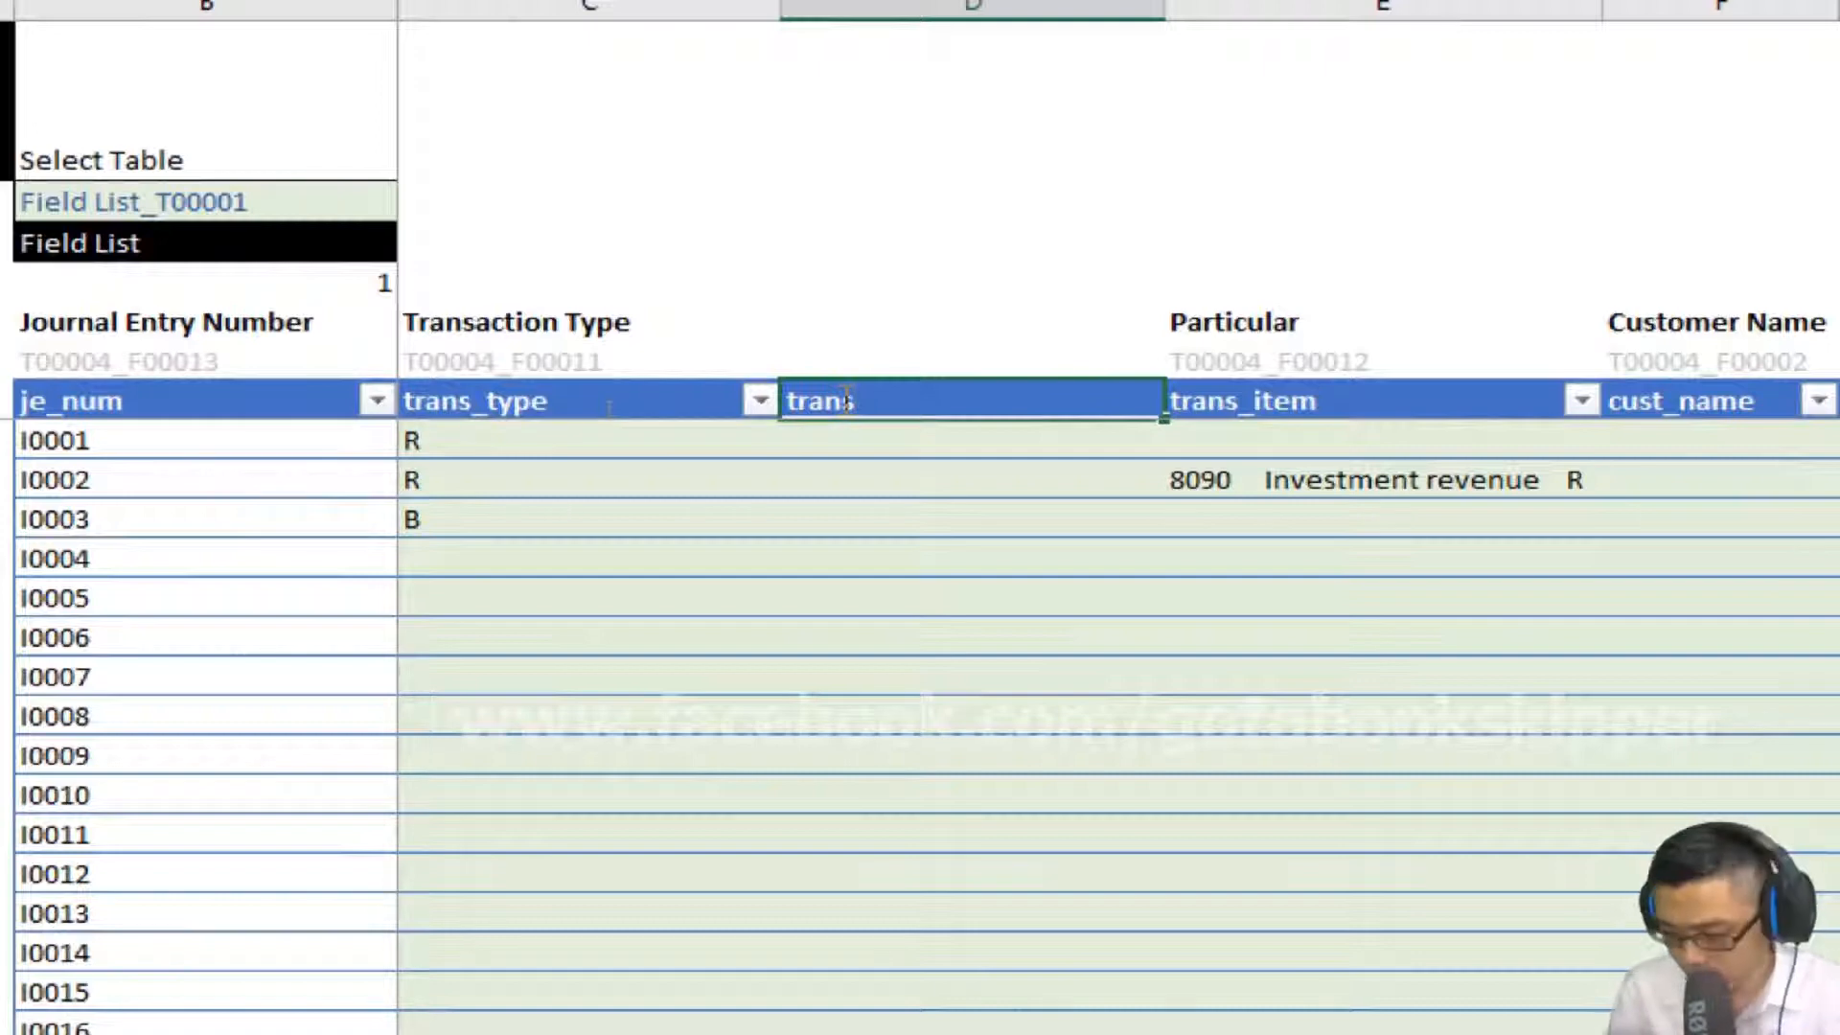
text(_num)
key(Return)
Copy the title and field reference formulas above the trans_type column to the cells above trans_num.
key(Up)
key(Up)
key(Up)
key(Left)
key(shift+Down)
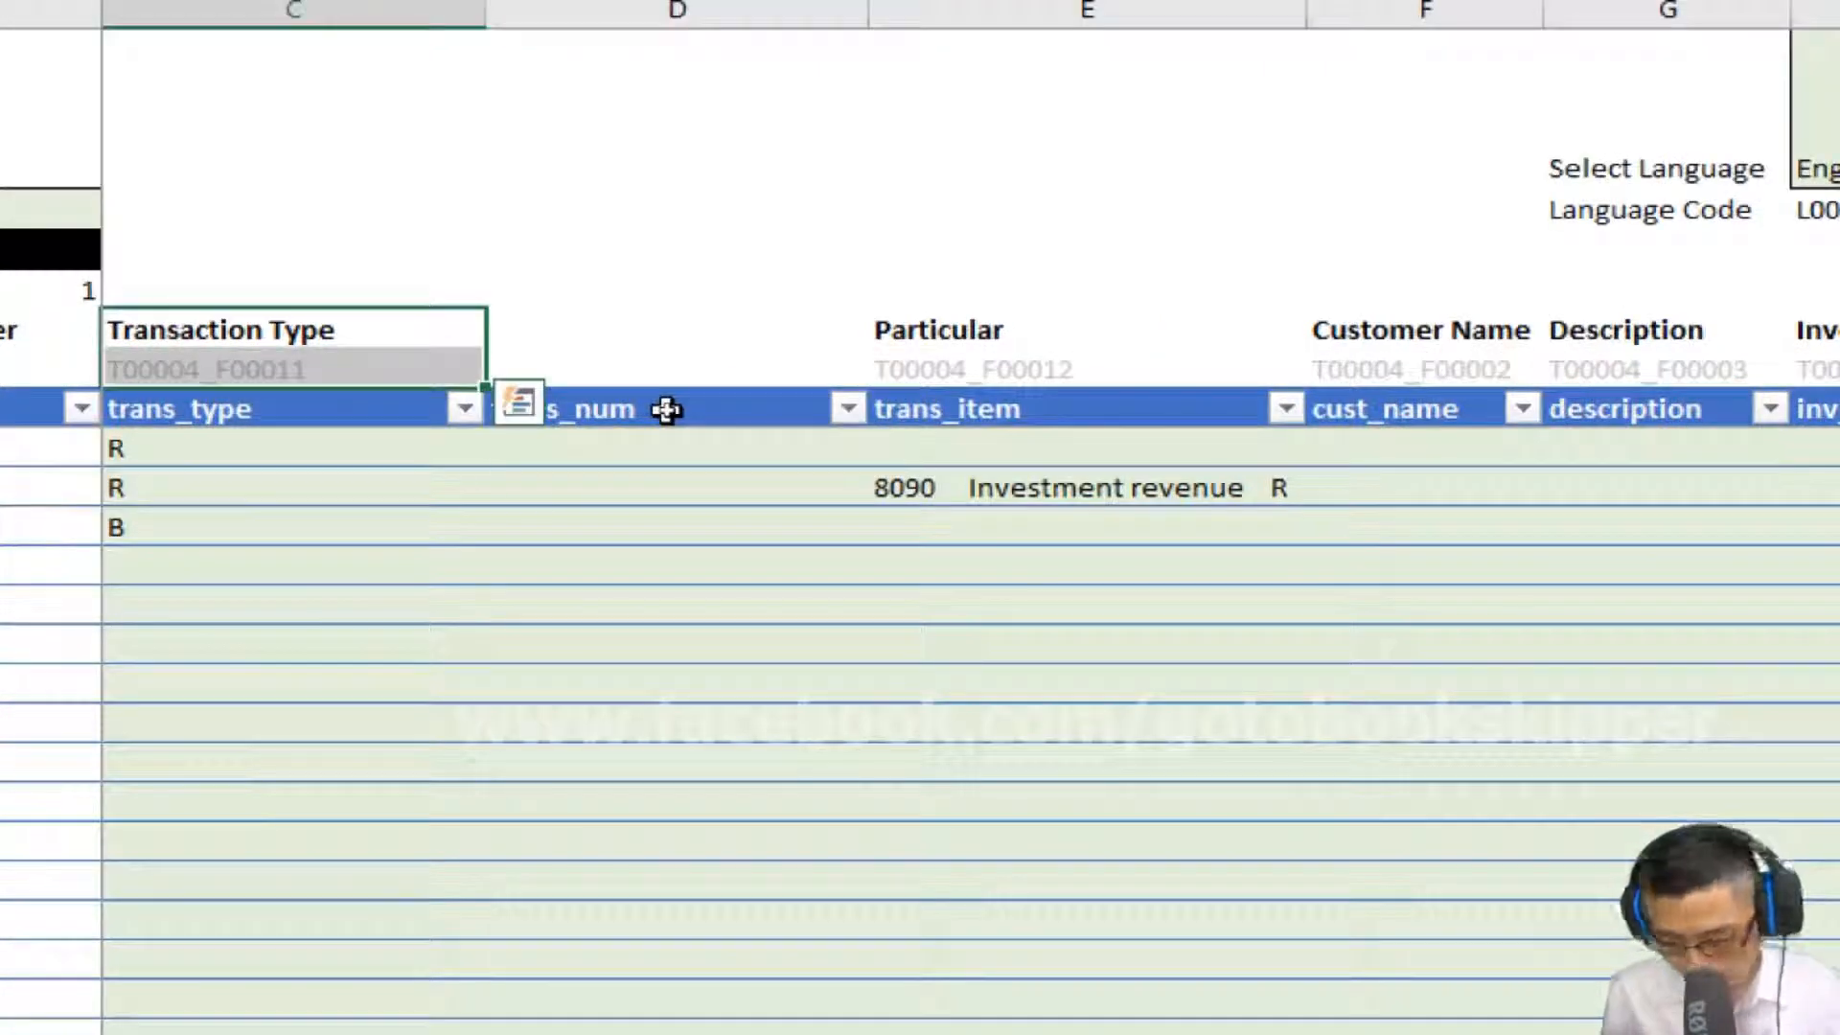
key(ctrl+c)
key(Right)
key(ctrl+v)
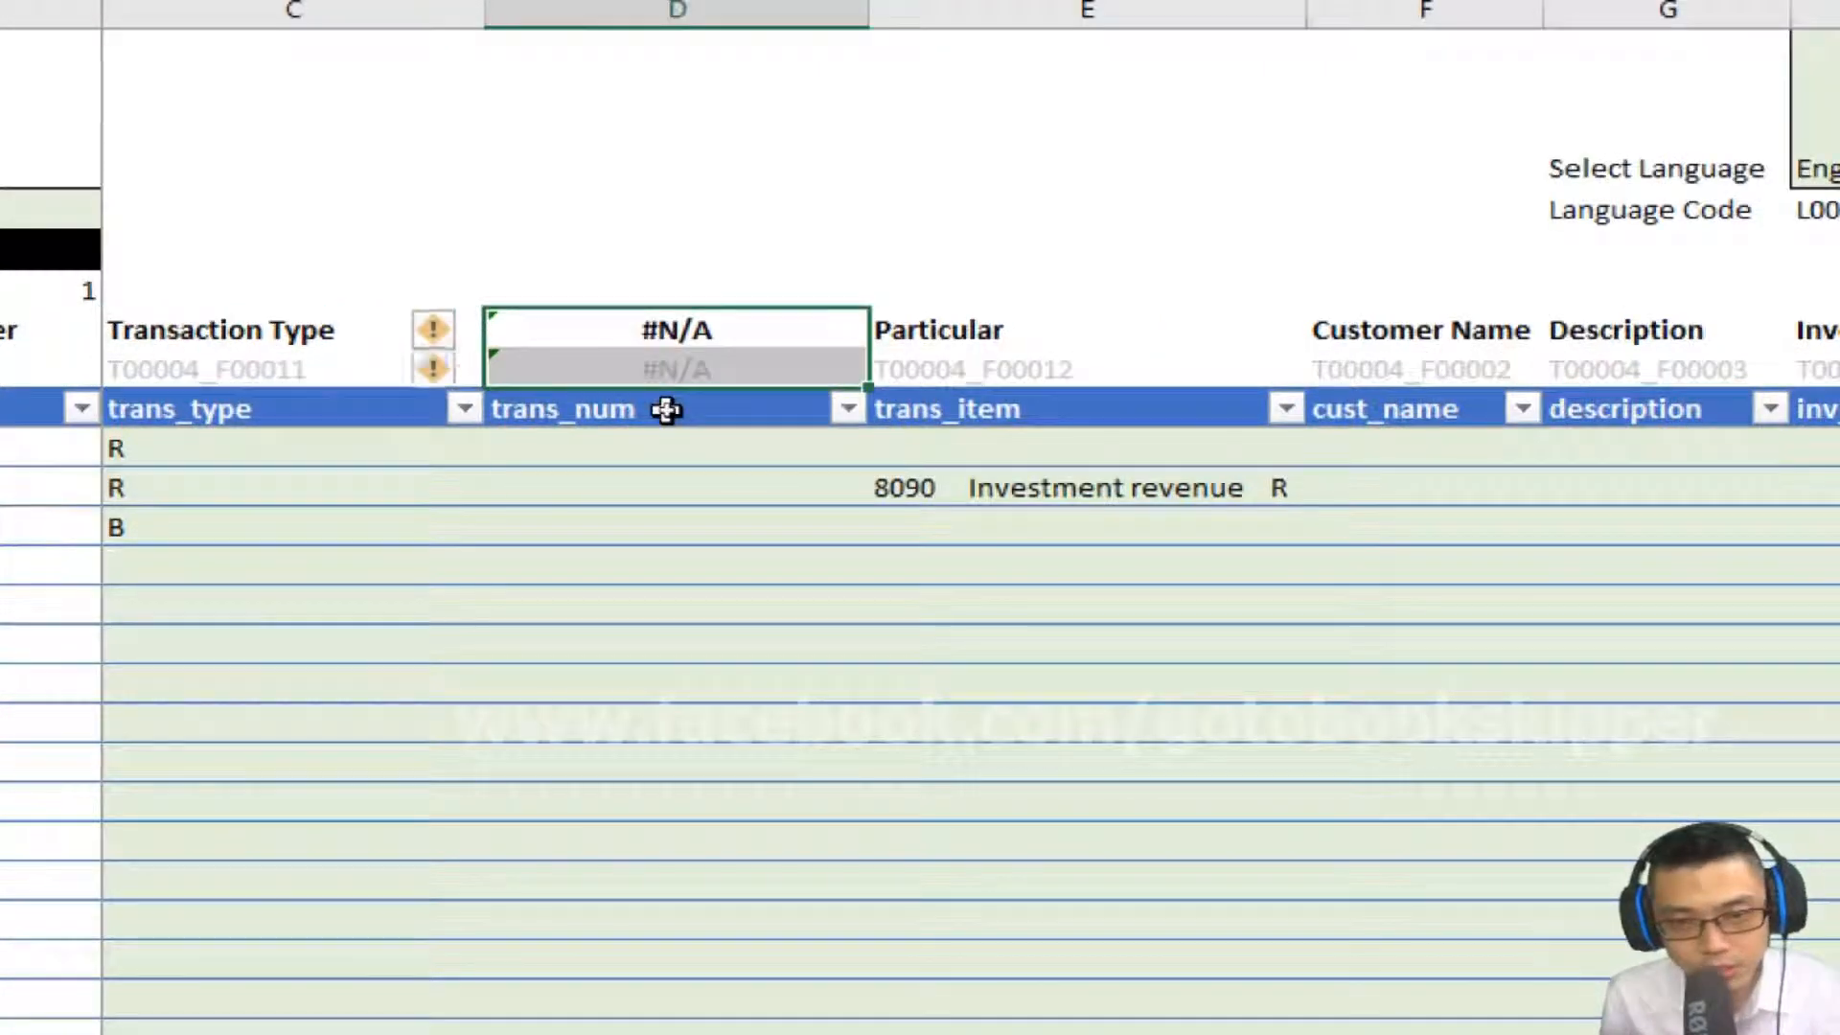
Change the first trans_num cell's data validation to allow any value and apply it down the whole column.
click(666, 410)
click(640, 454)
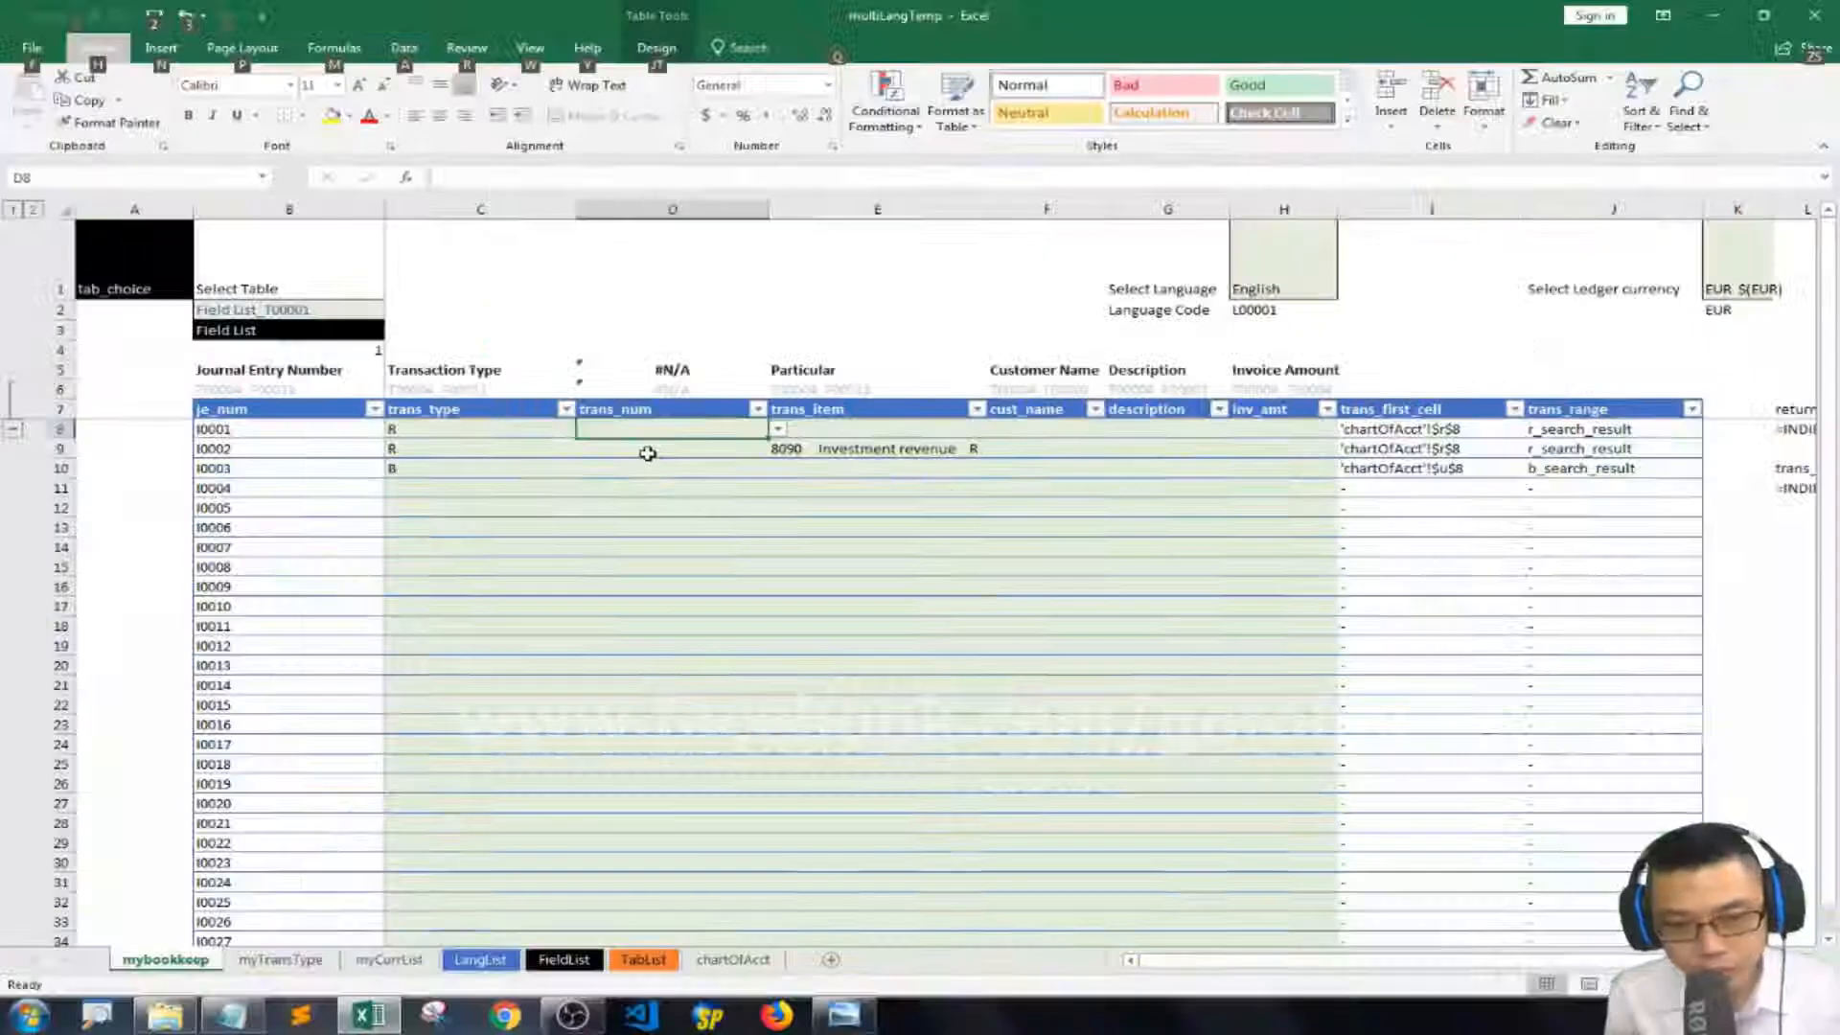
key(alt+a)
key(v)
key(v)
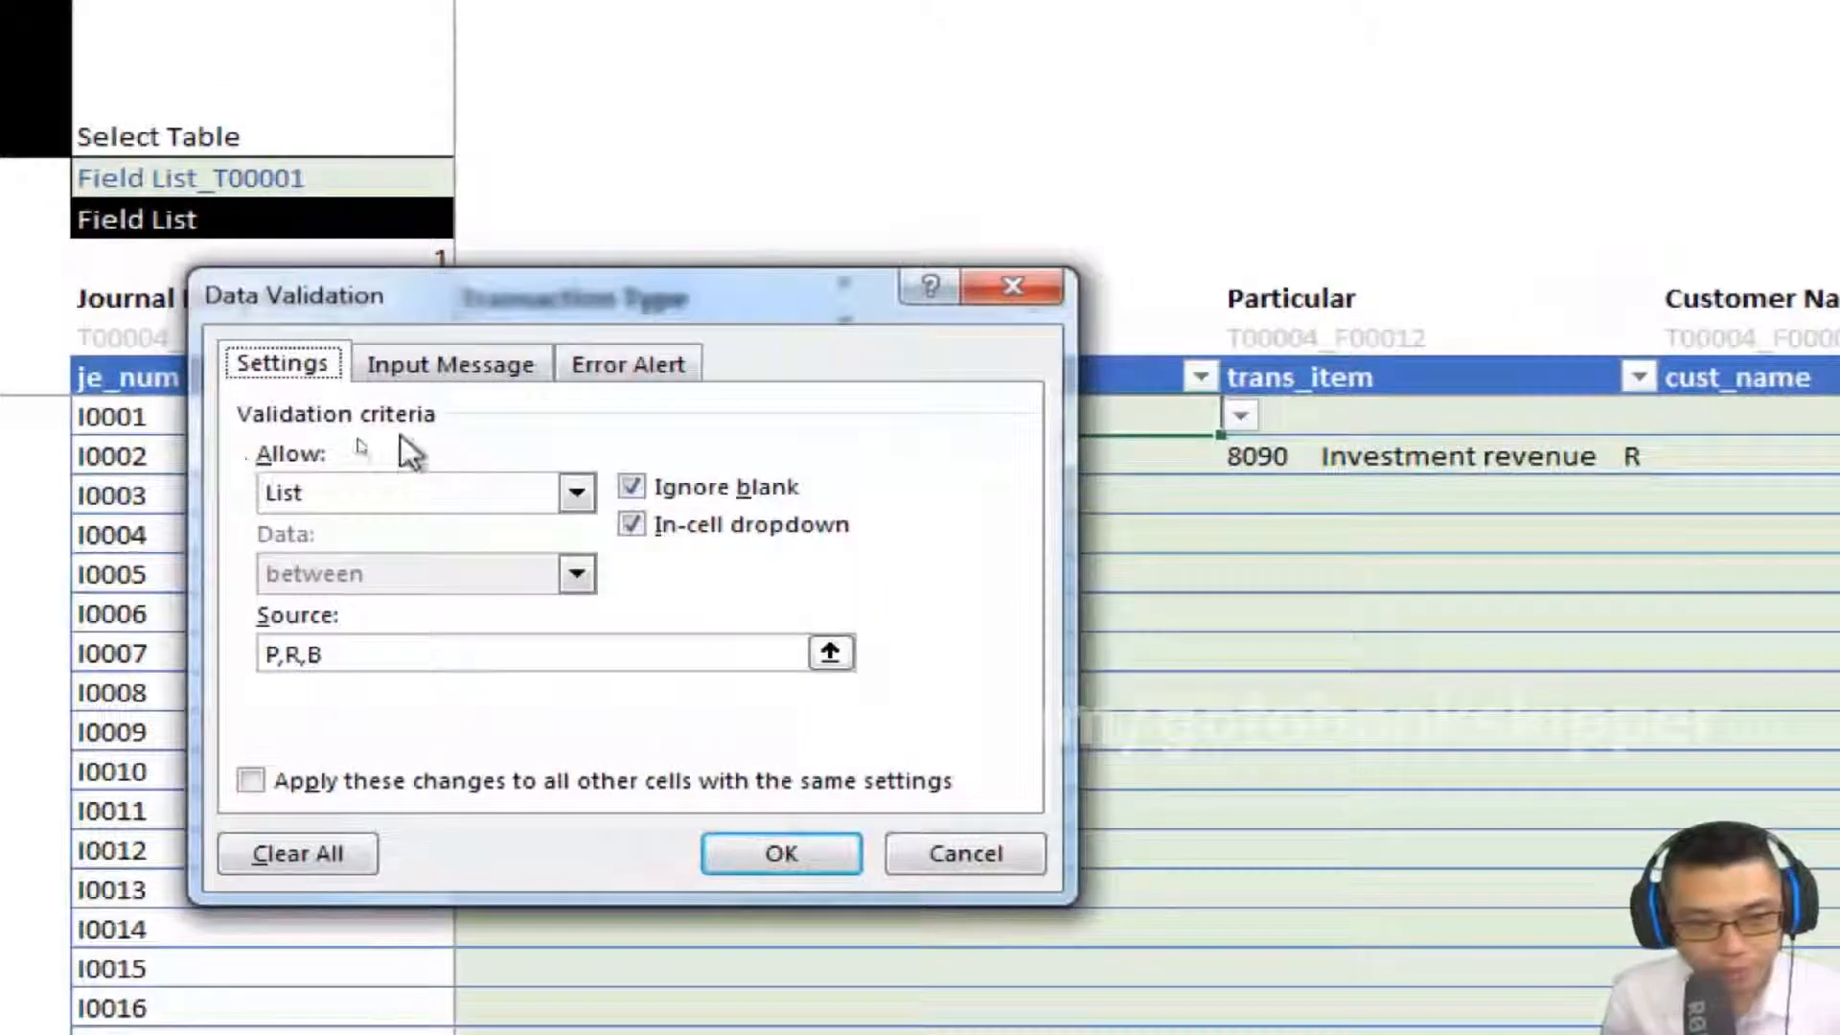
click(412, 492)
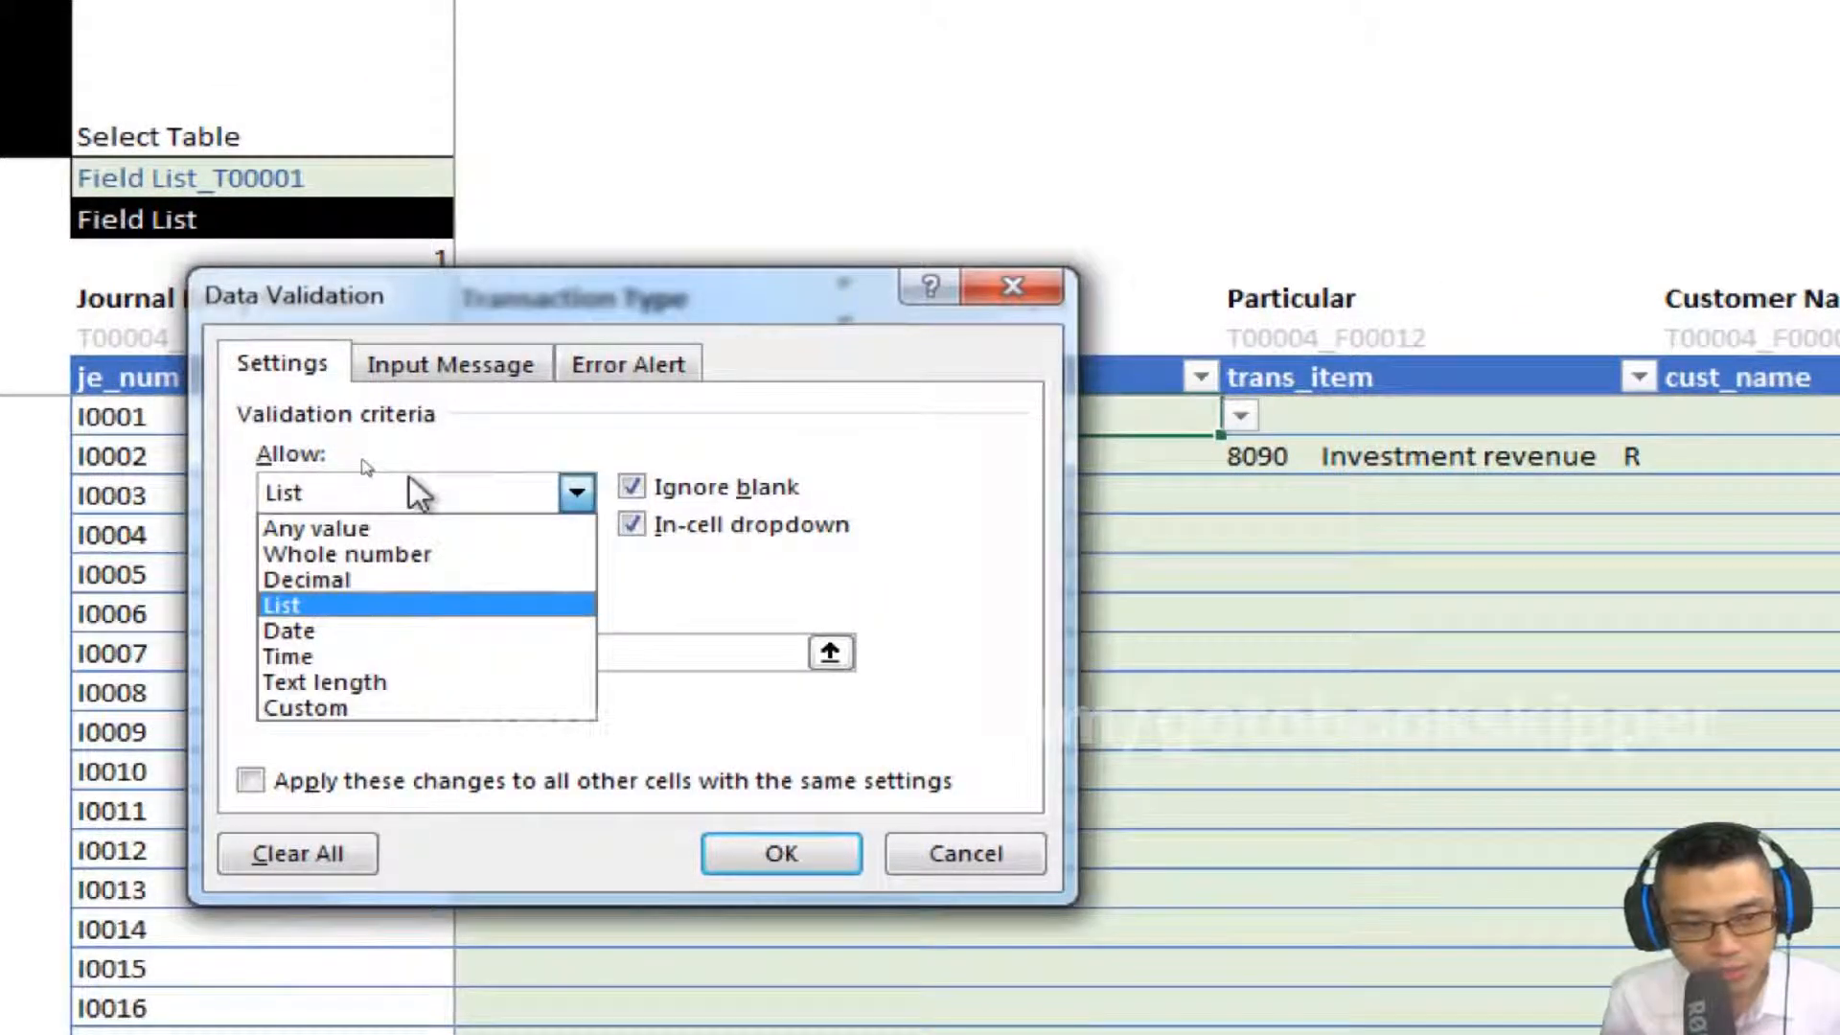
click(326, 525)
click(767, 854)
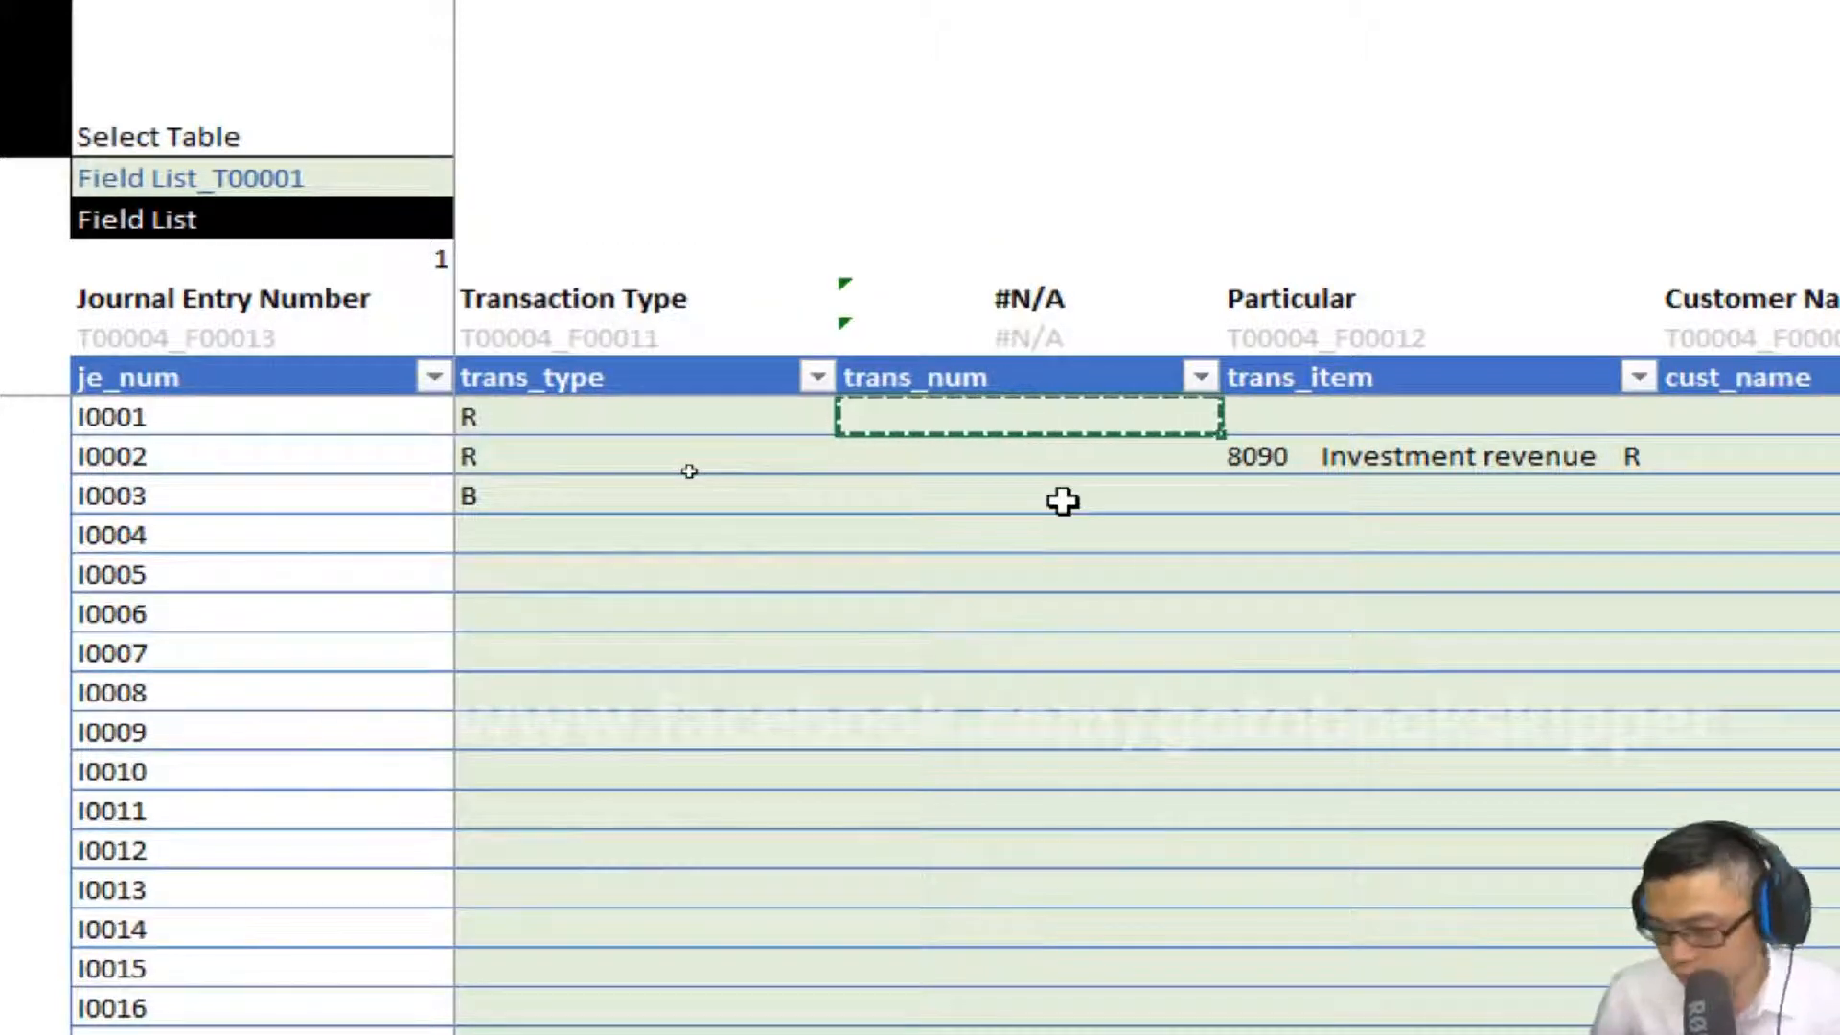
key(ctrl+shift+Down)
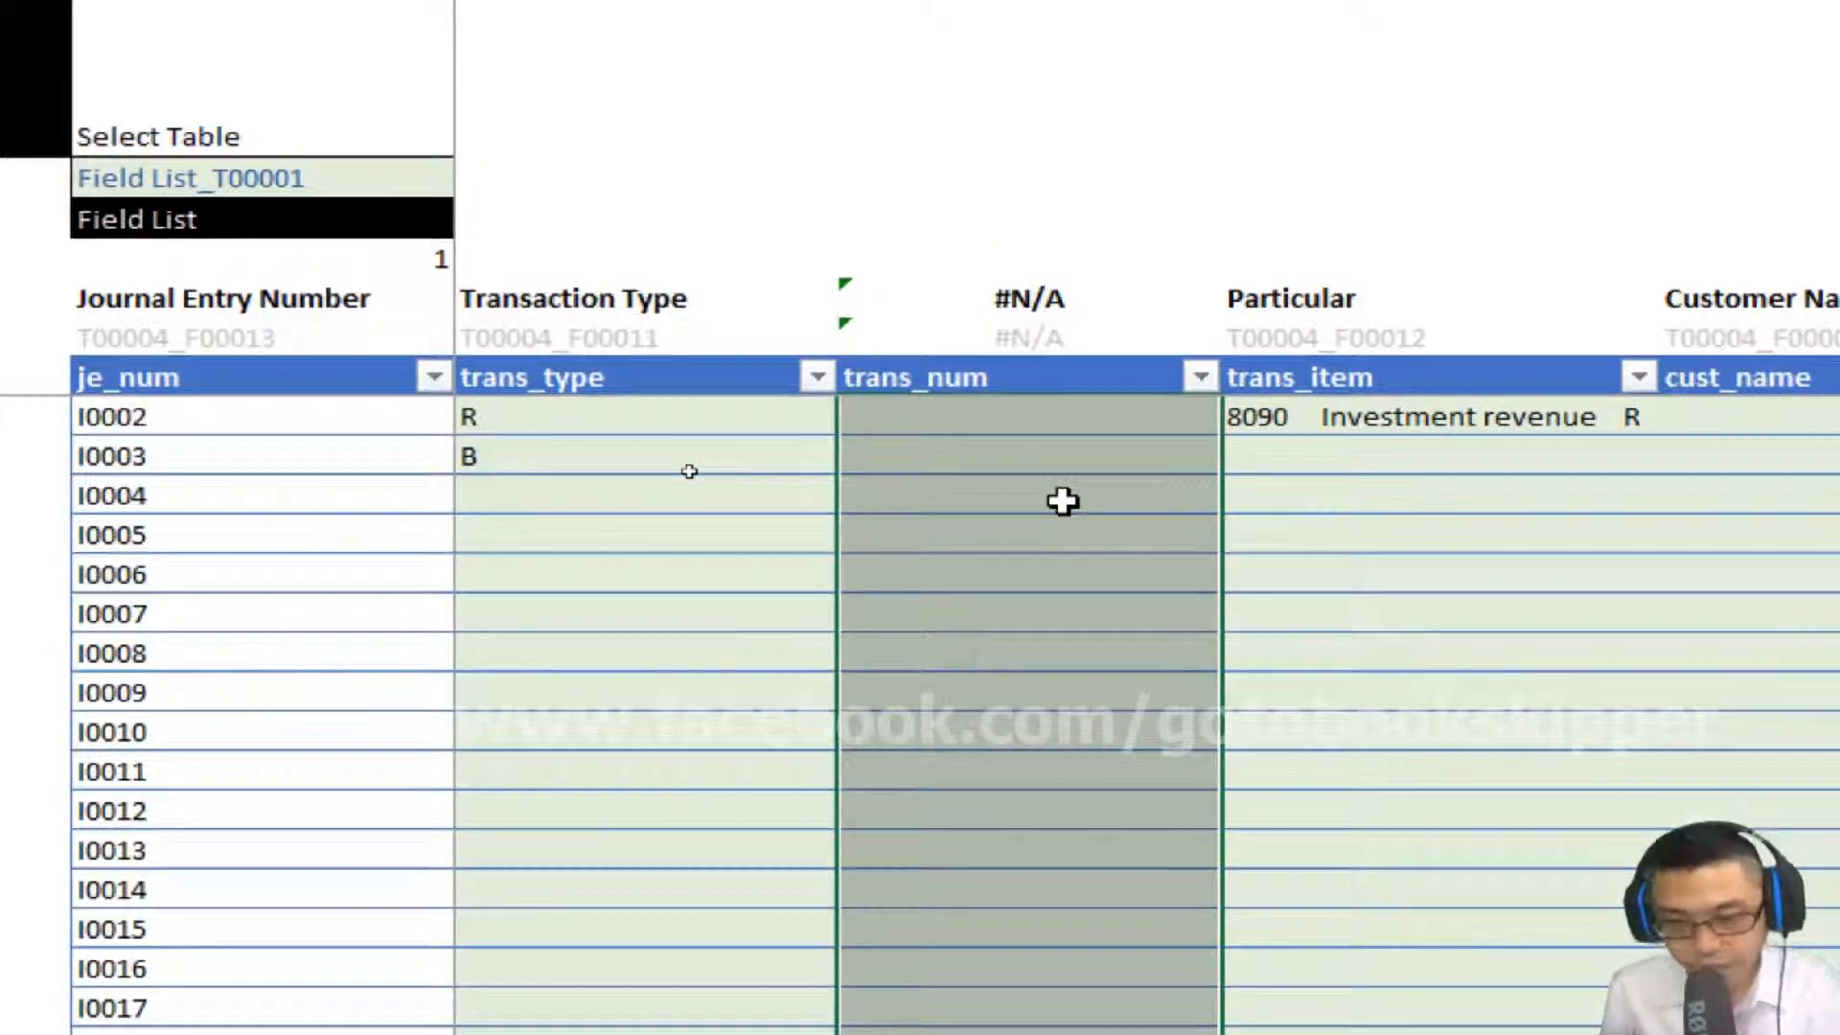
Test free text entry in the first trans_num cell with arbitrary letters and leave the cell empty.
key(ctrl+Up)
key(Down)
text(fjsadkjsdkf)
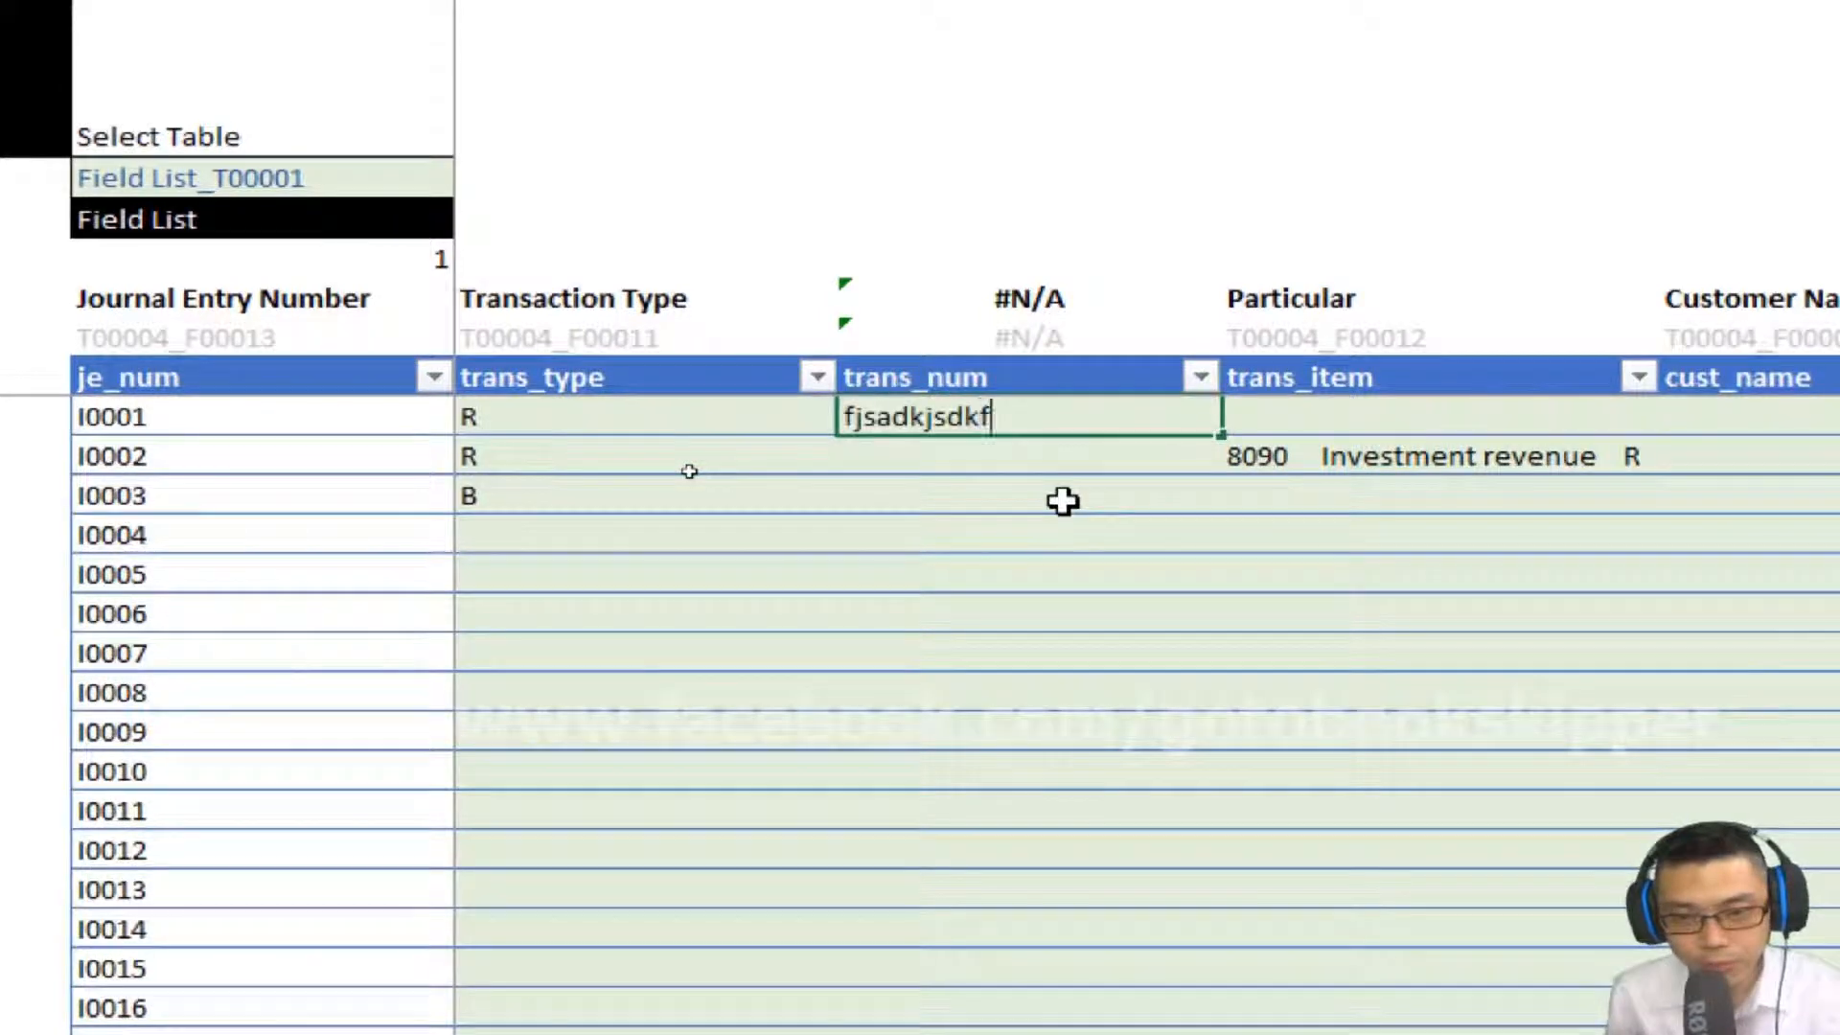
key(BackSpace)
key(BackSpace)
key(Return)
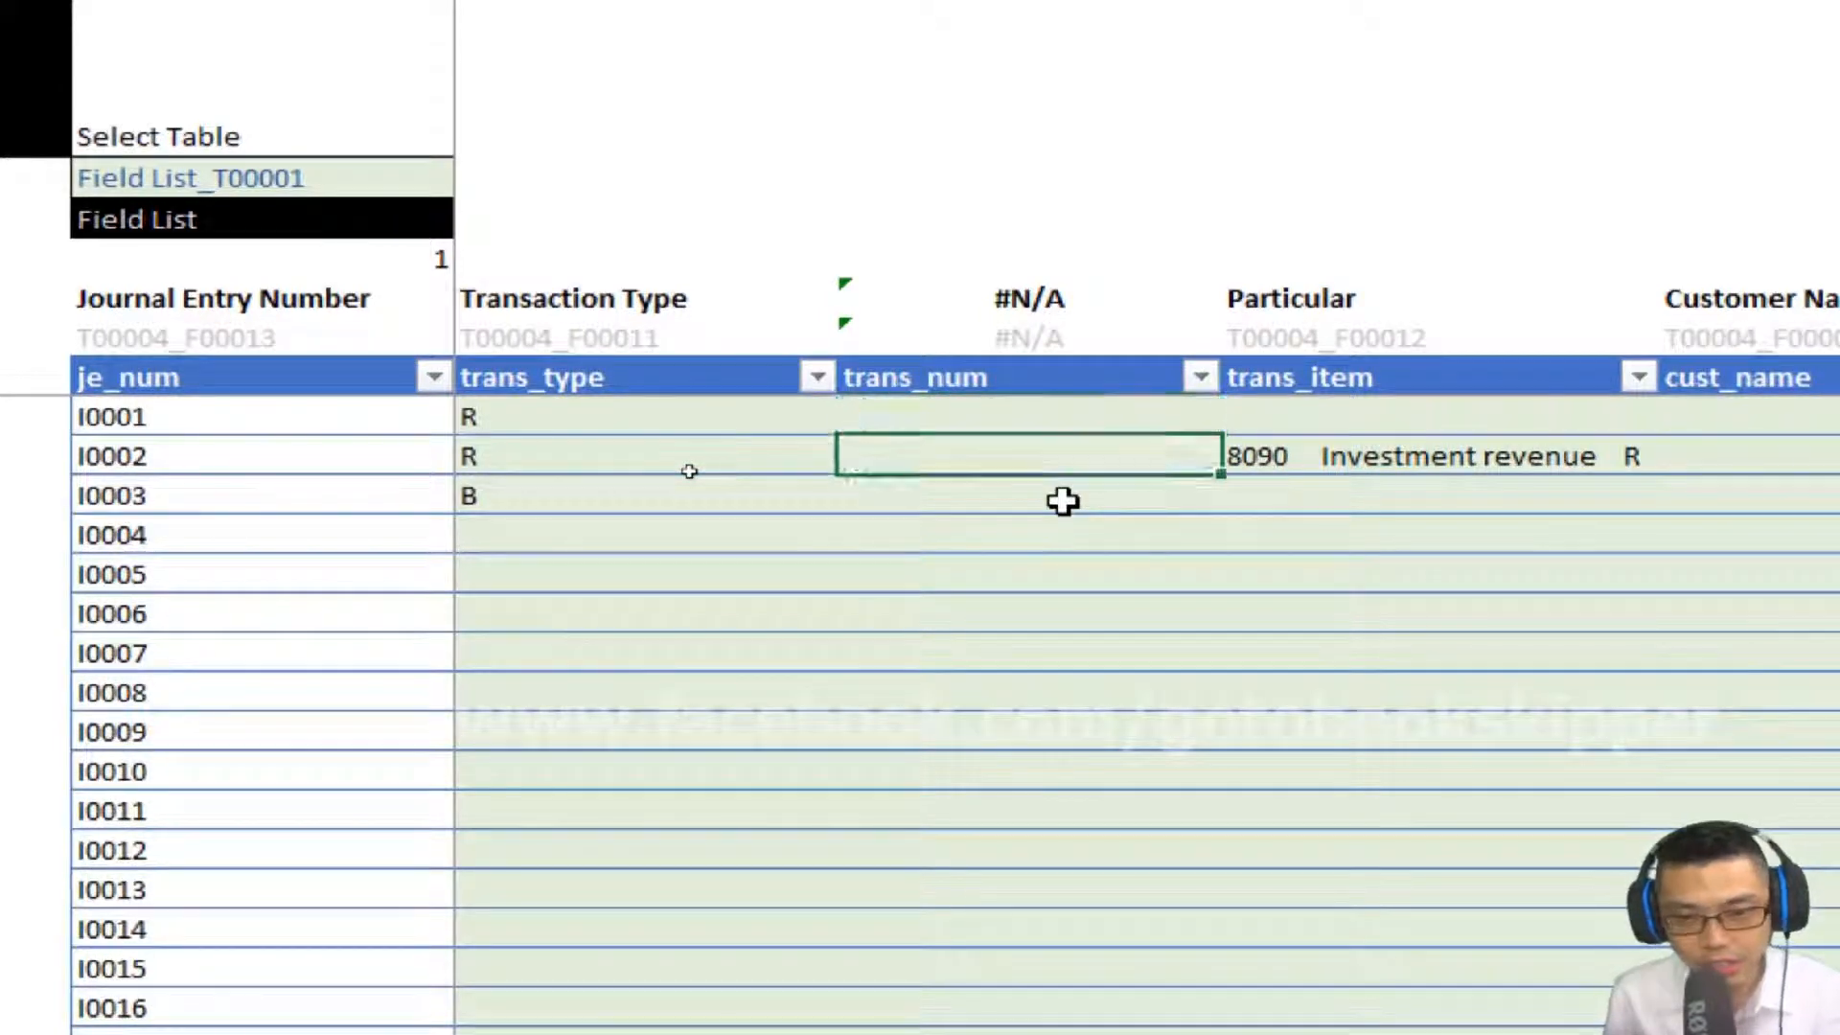
Copy the trans_num header and paste it as values into the first empty field_name cell of the FieldList sheet.
key(Up)
key(Up)
key(Up)
key(Down)
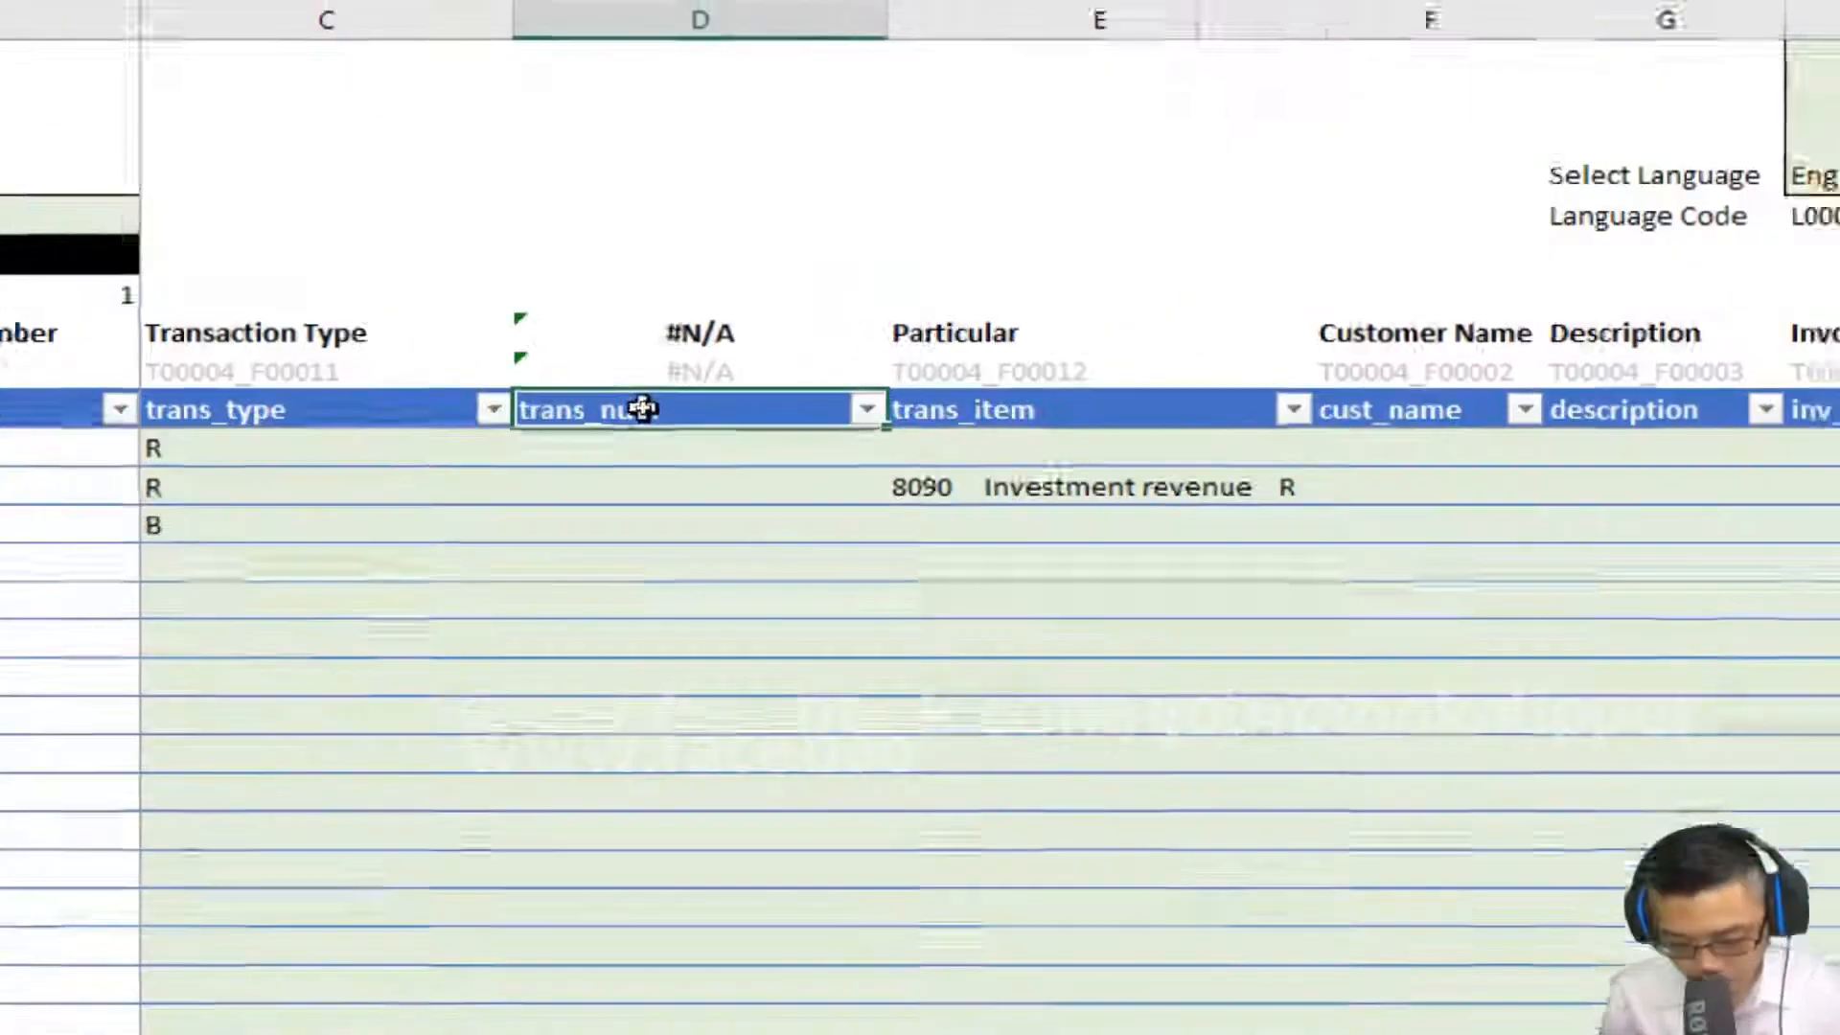
key(ctrl+c)
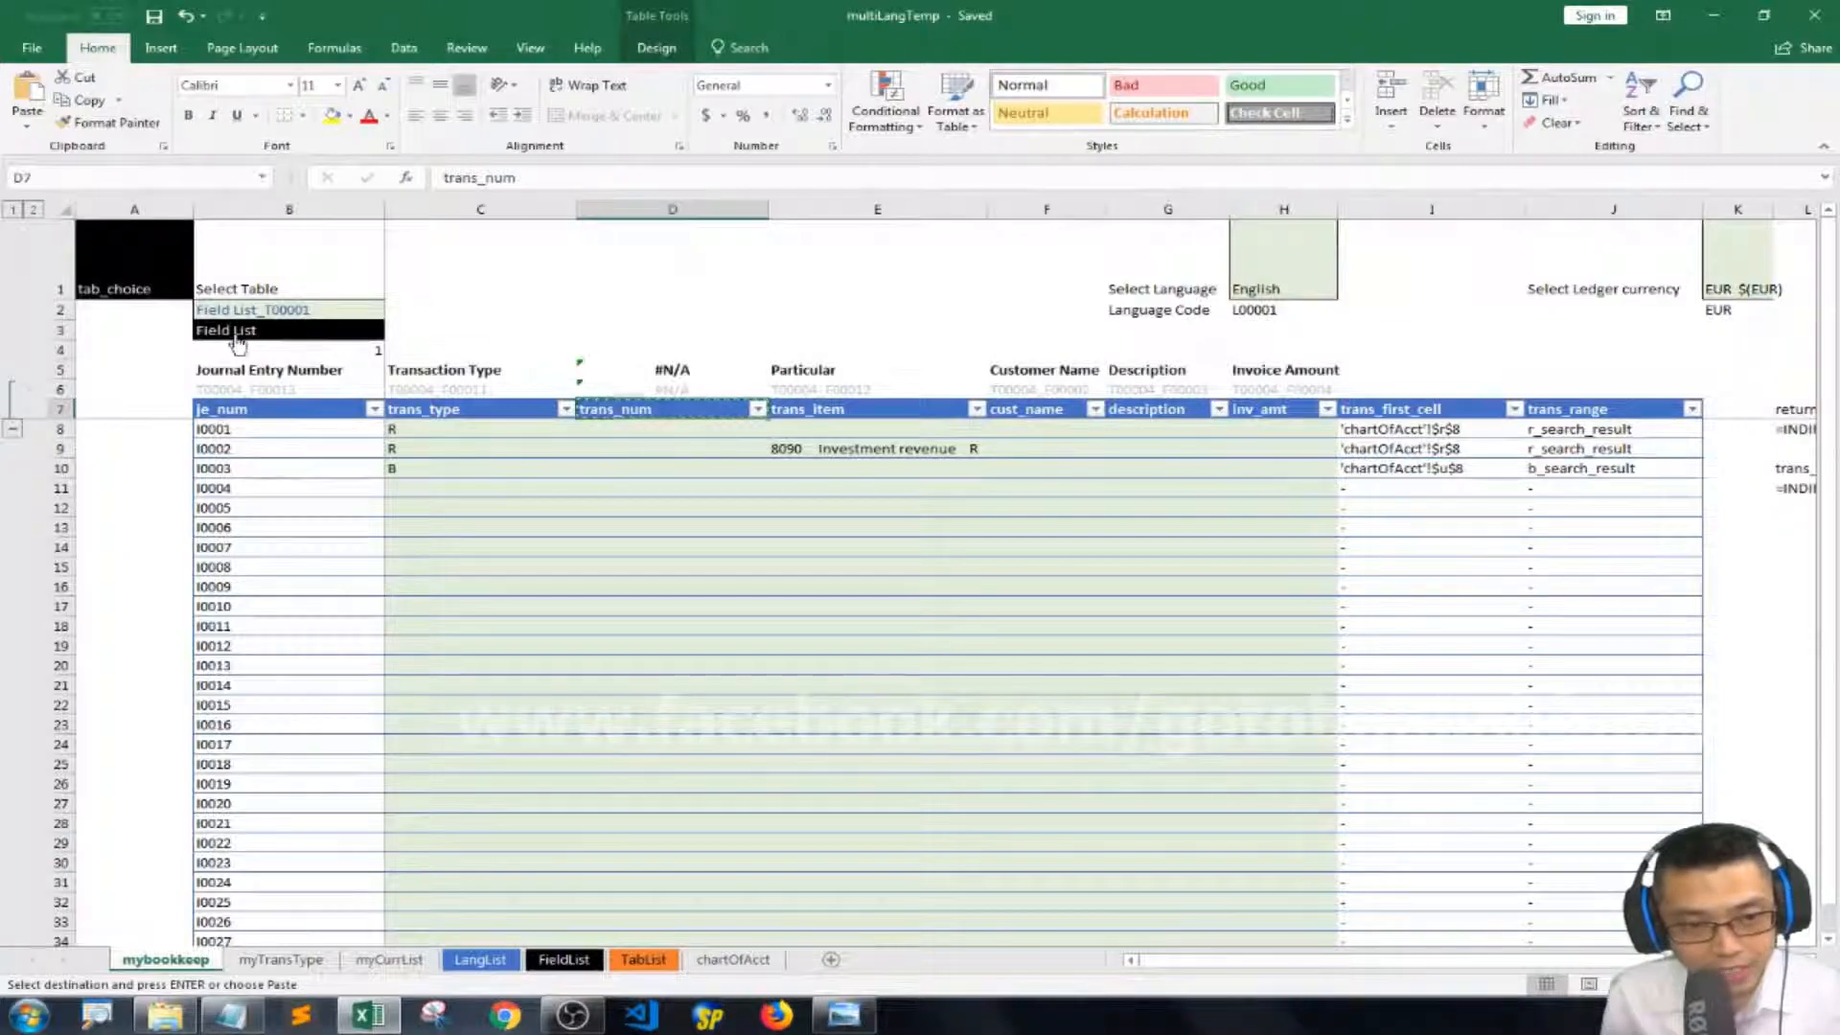
click(233, 335)
click(219, 701)
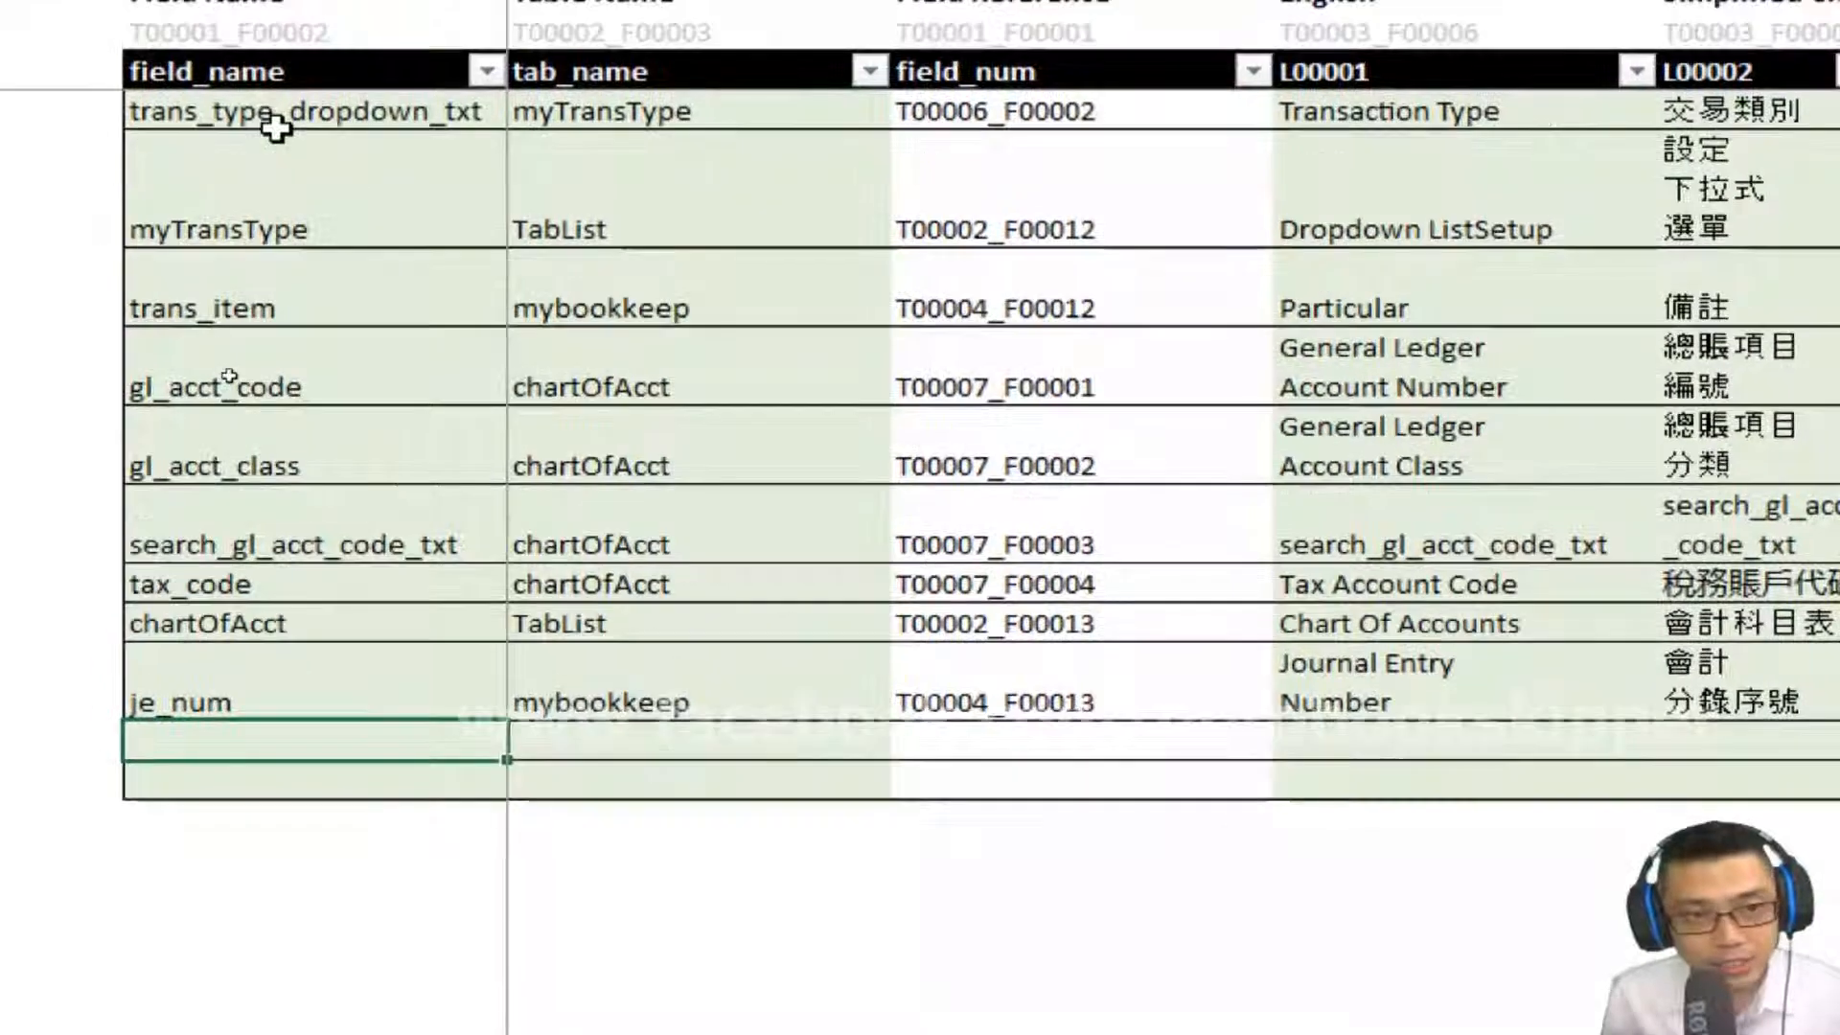
right_click(254, 750)
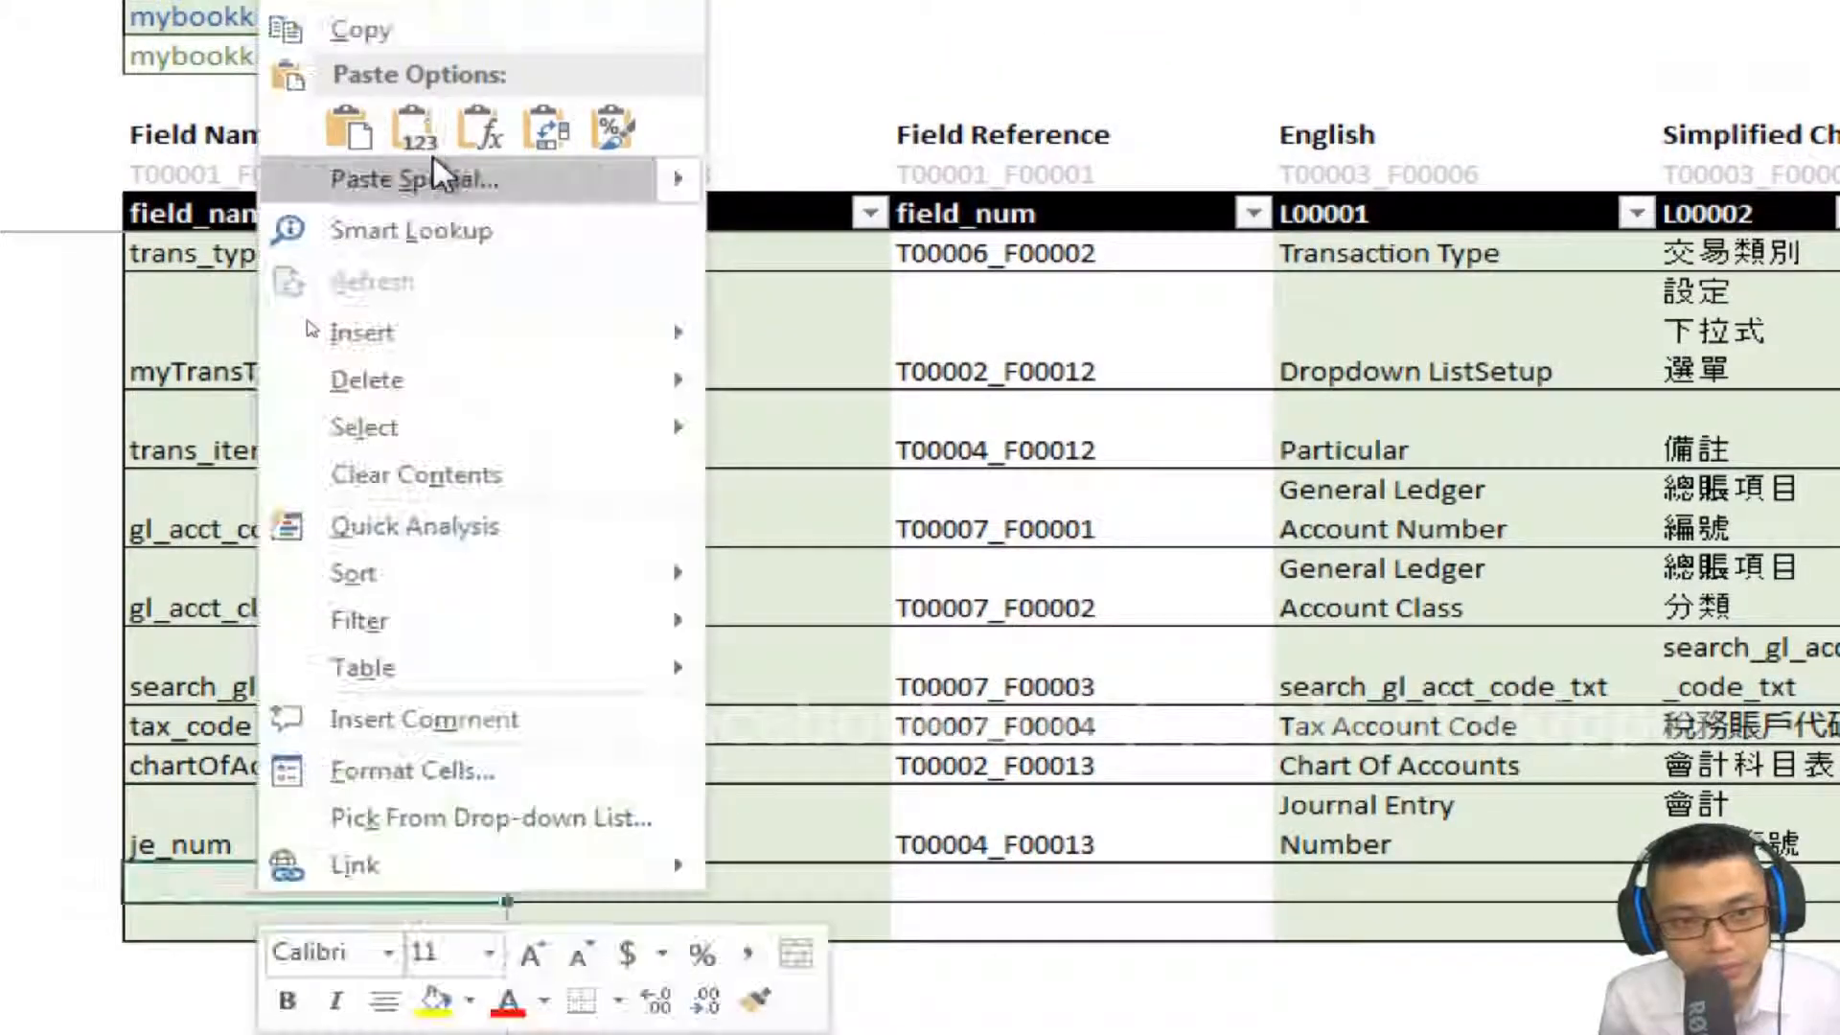
click(426, 142)
key(Escape)
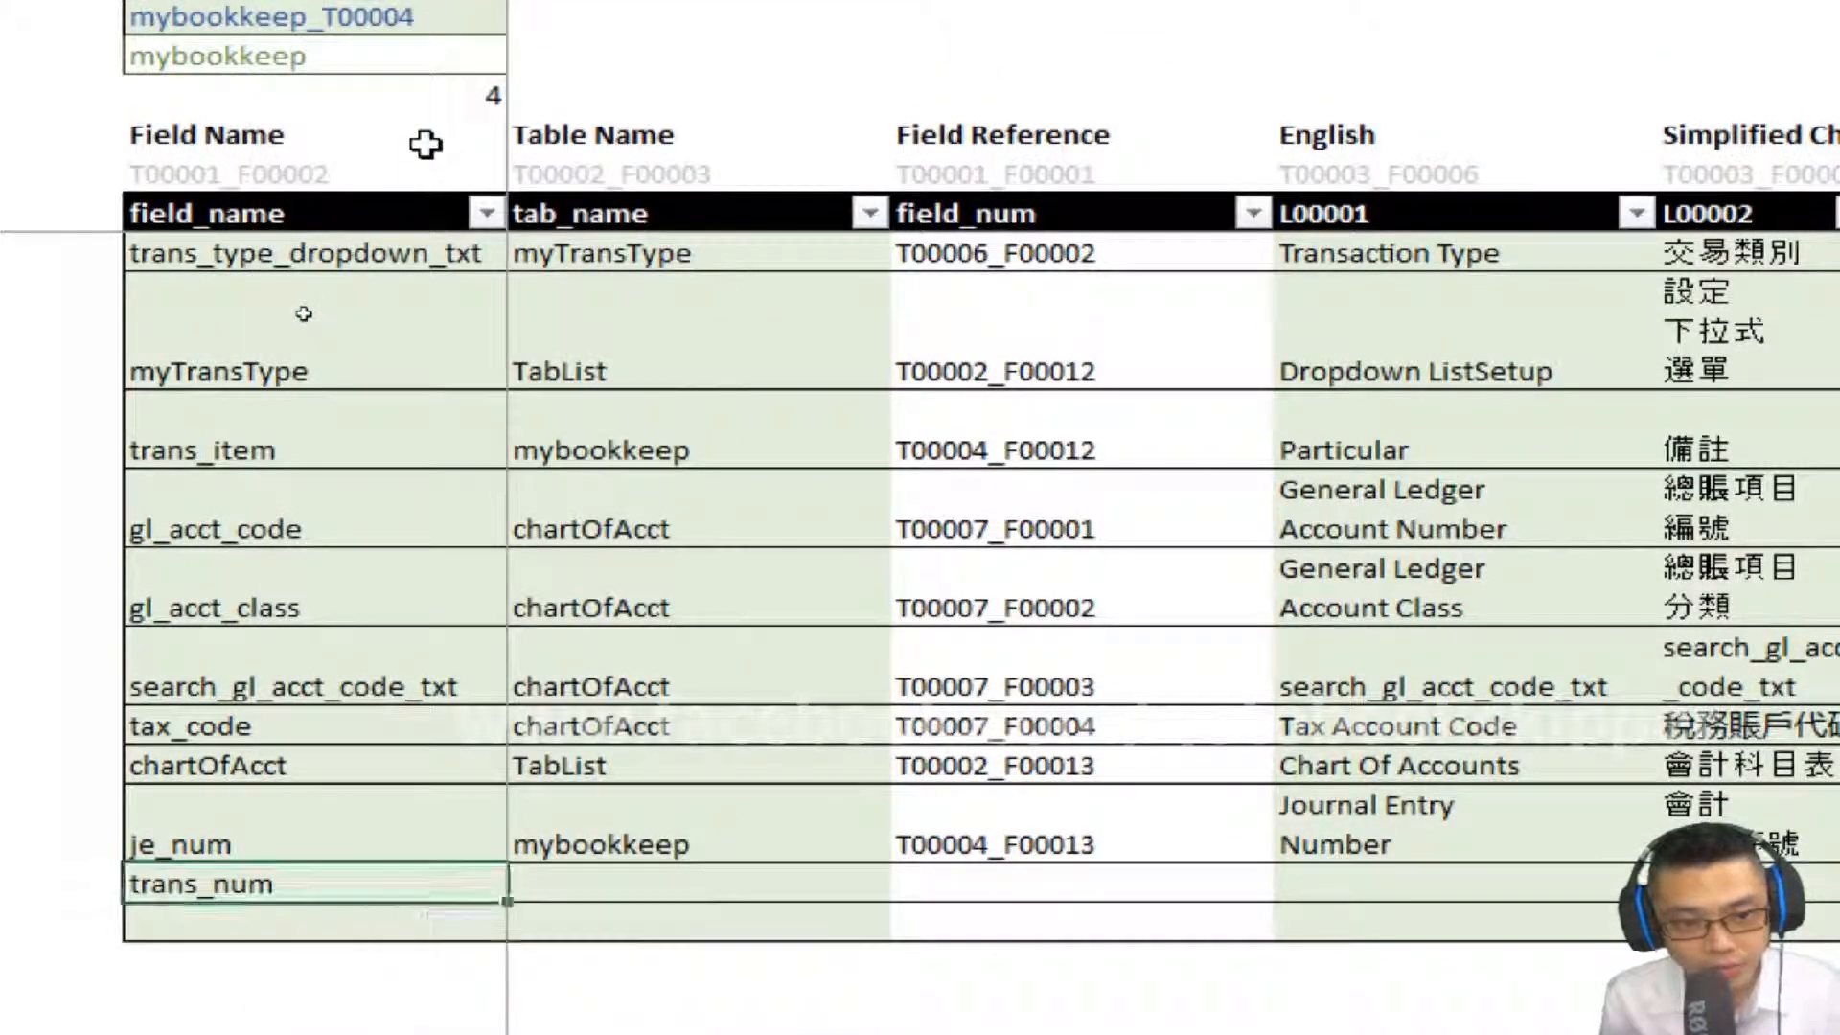
Set the table name of the new trans_num field to mybookkeep.
key(Tab)
click(917, 864)
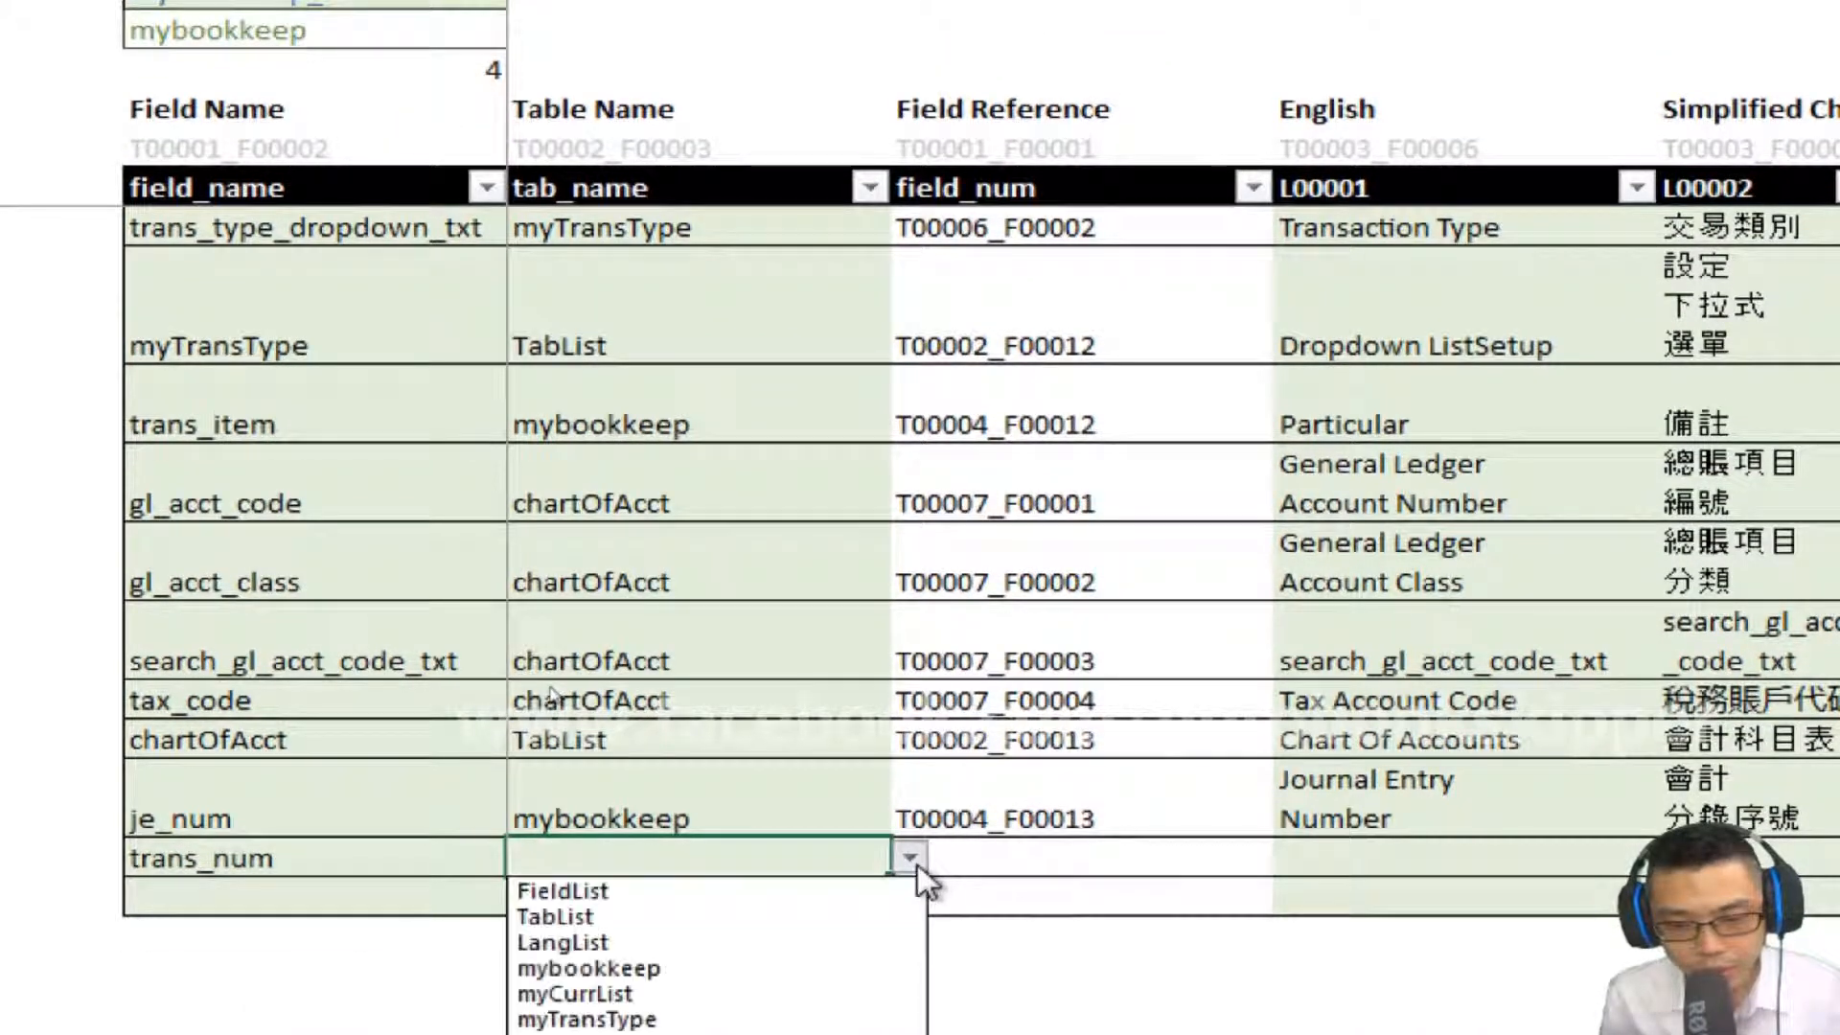
key(Down)
key(Down)
key(Down)
key(Down)
key(Return)
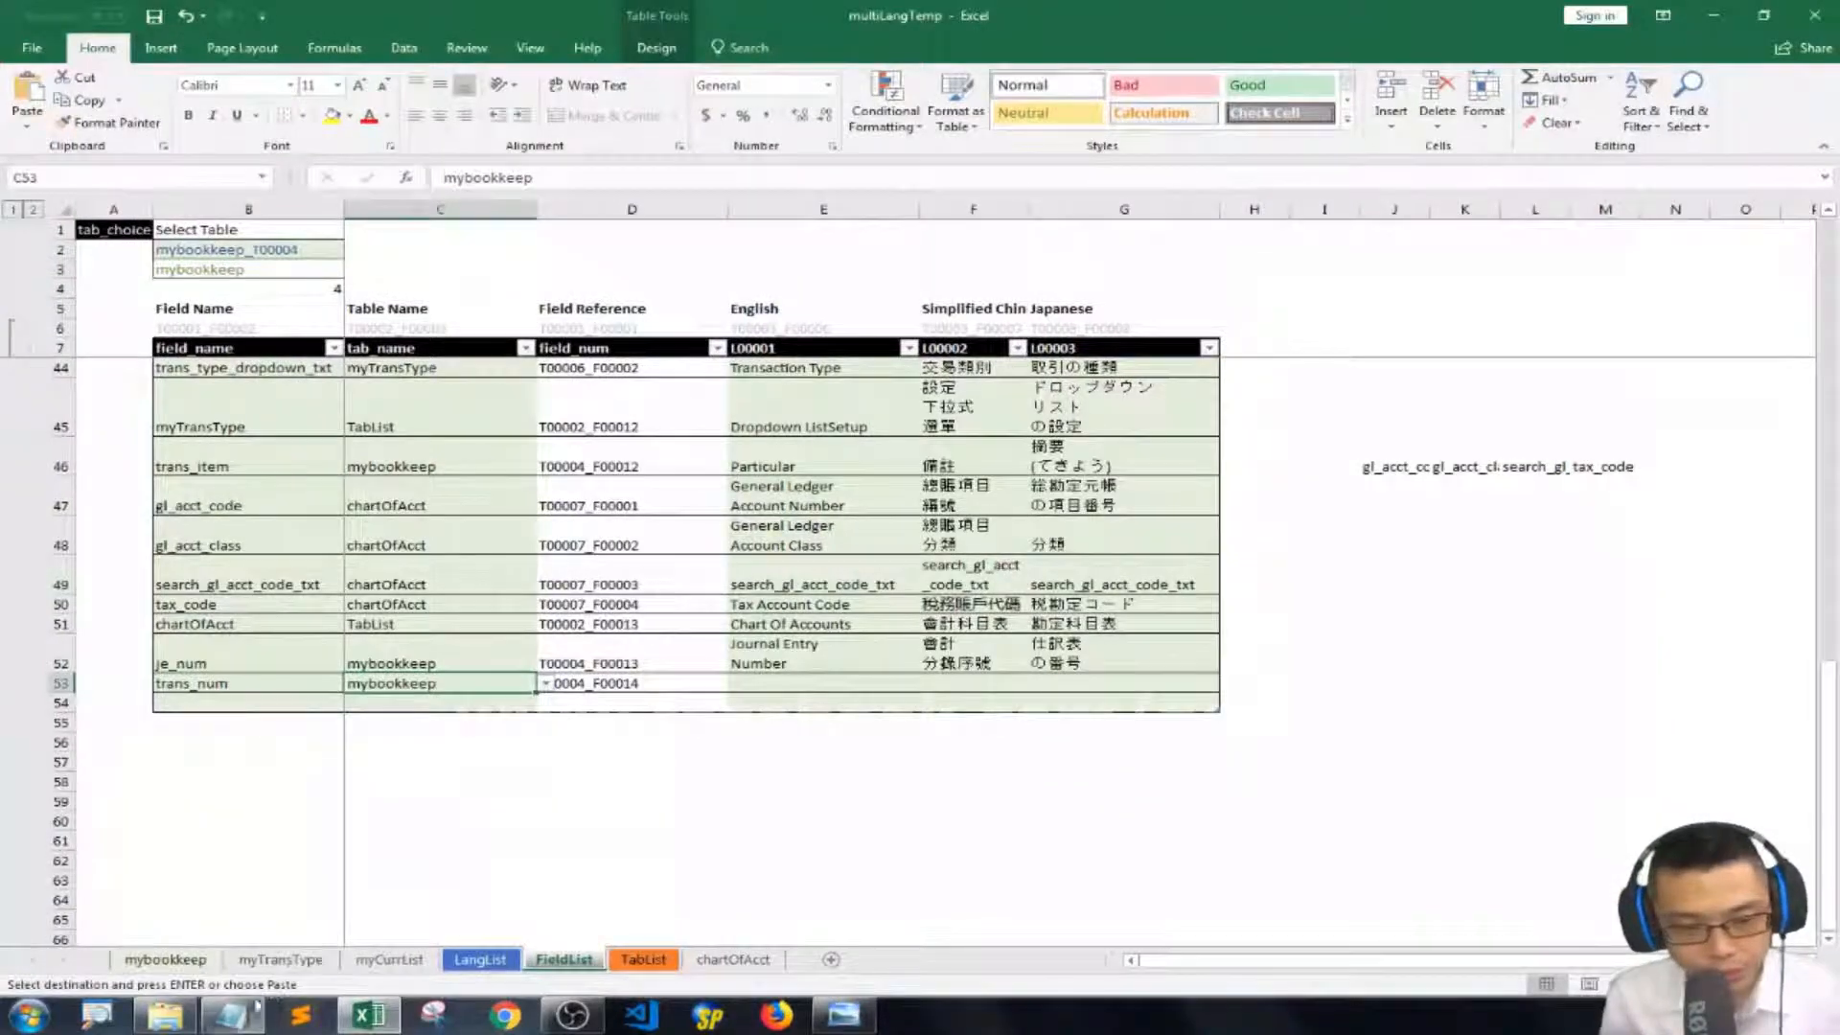
Copy the trans_num translations from the text notes and enter Transaction Reference as the field's English name.
click(234, 1016)
key(Down)
key(Down)
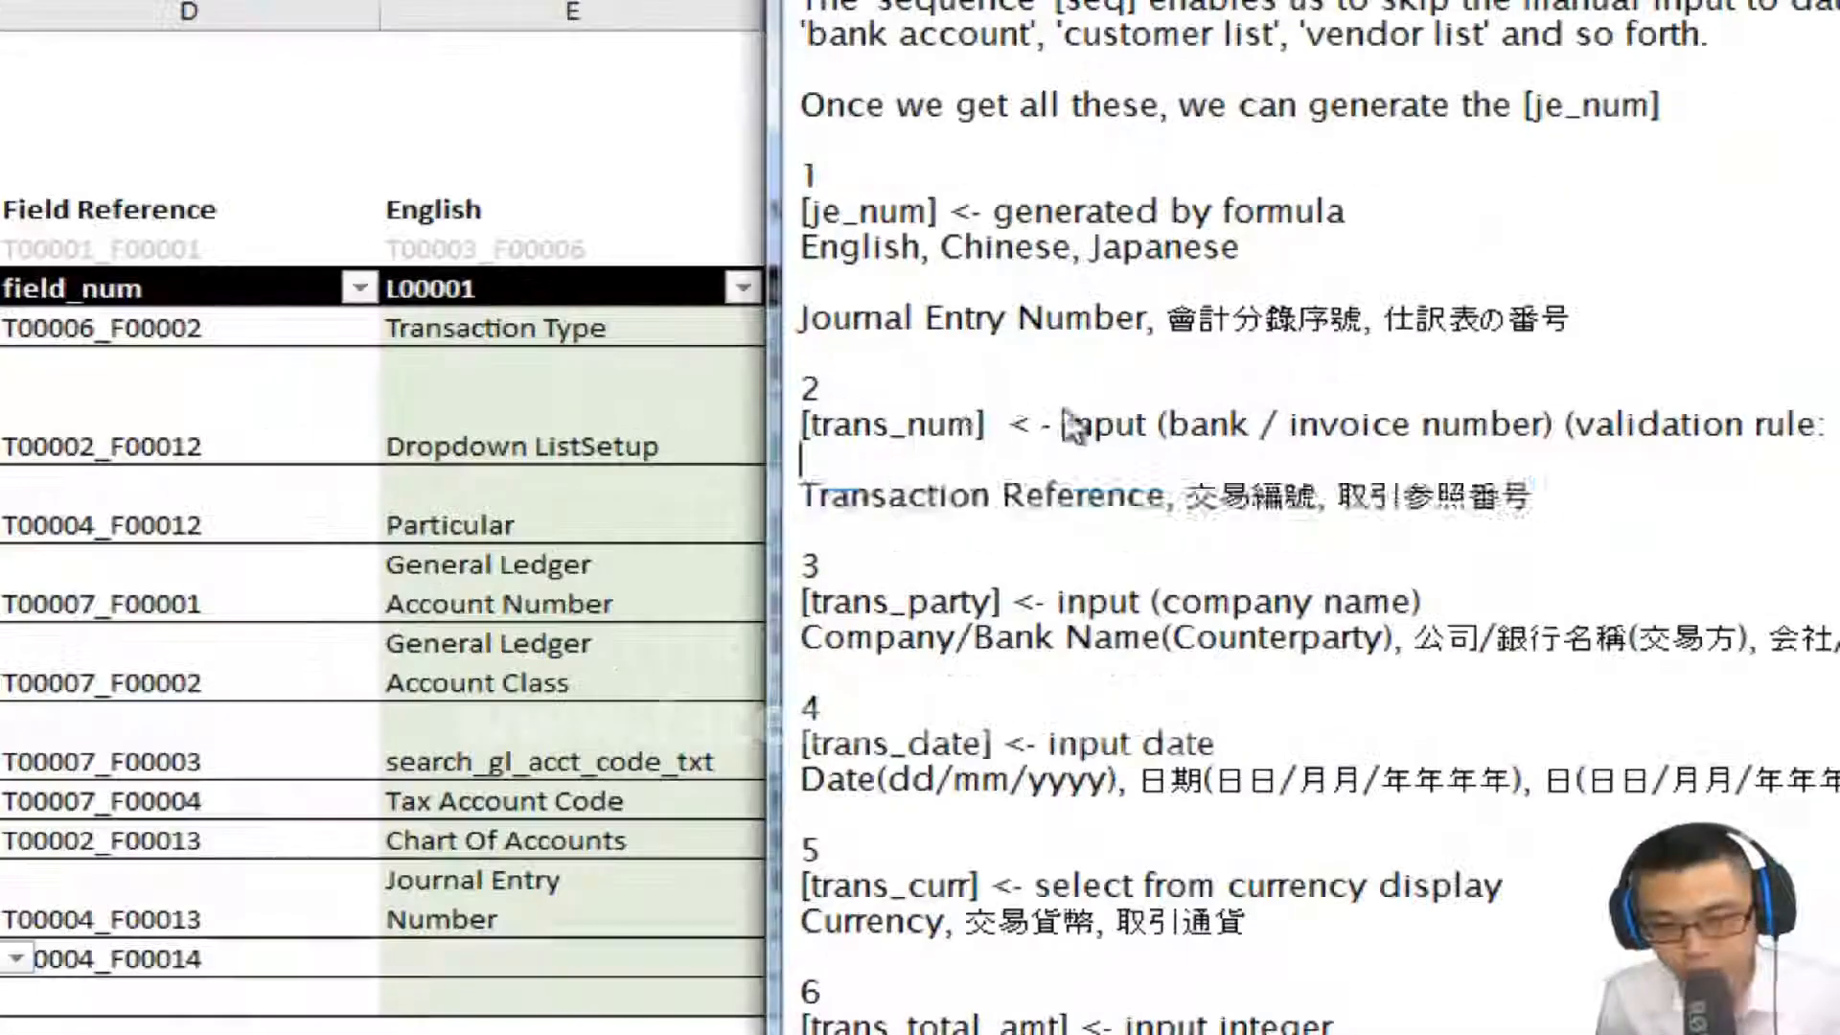
key(shift+End)
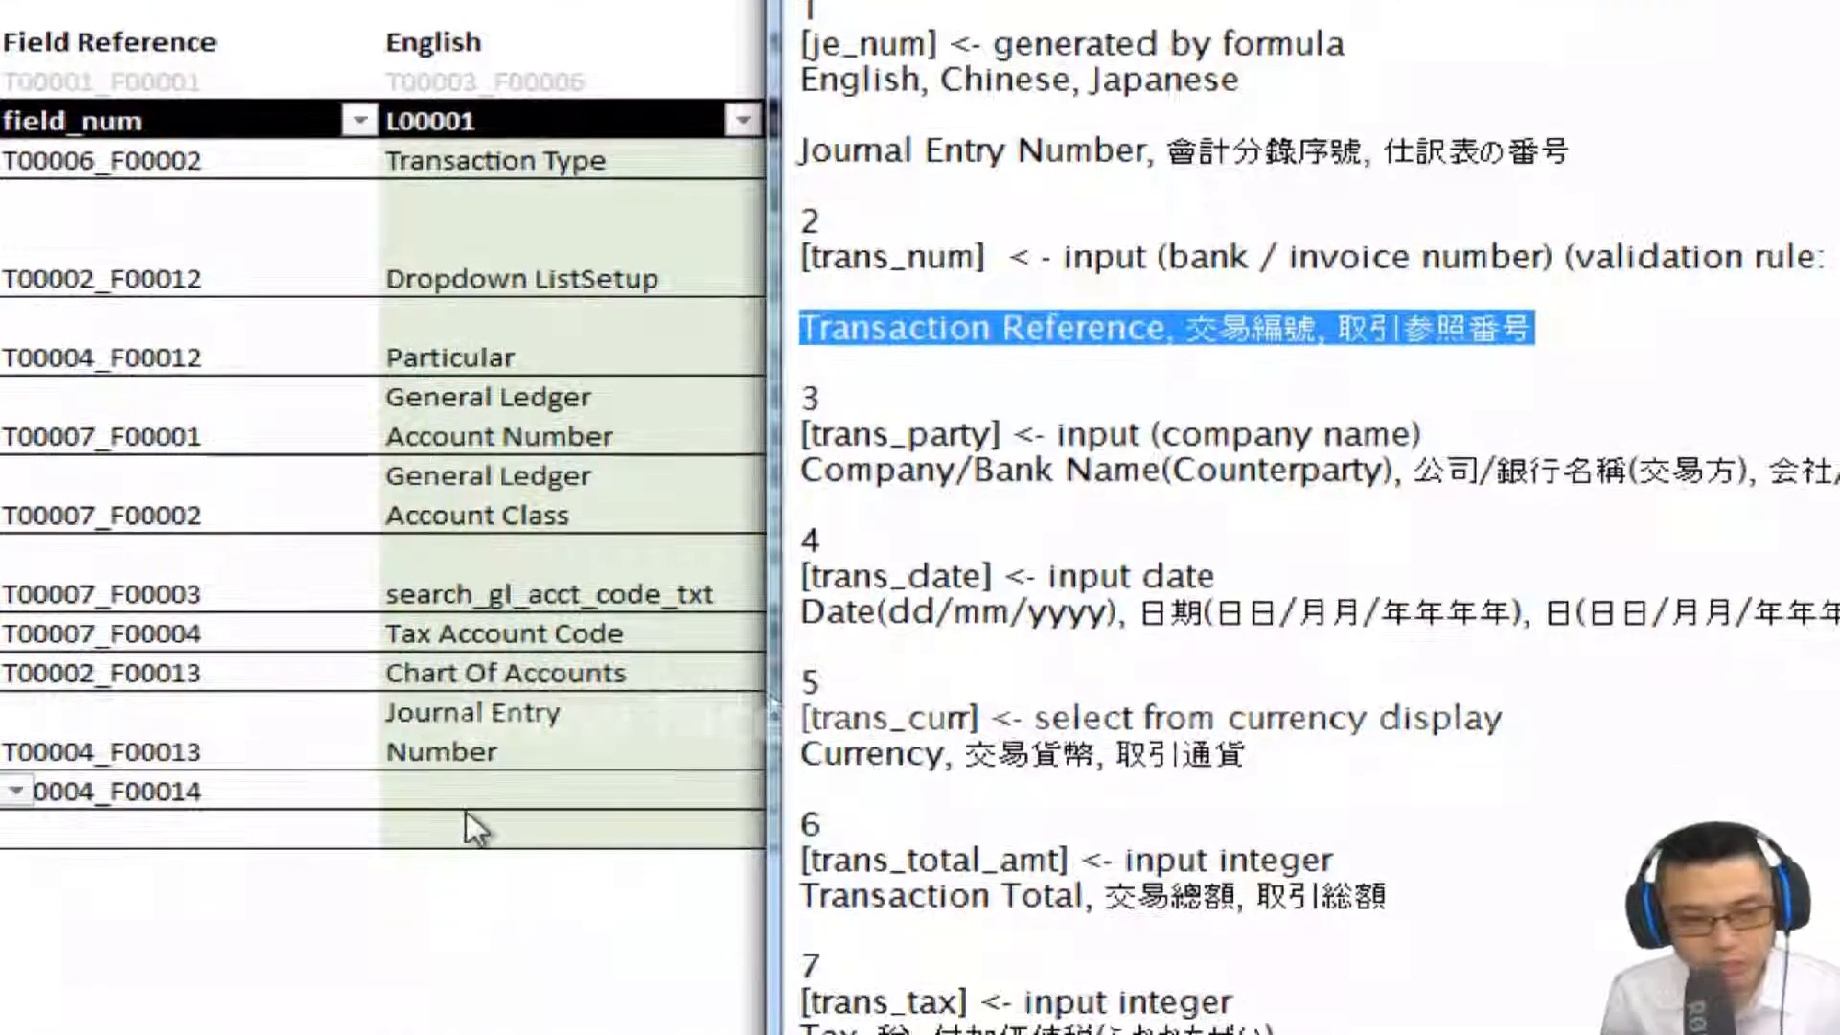
key(alt+Tab)
click(494, 842)
double_click(494, 791)
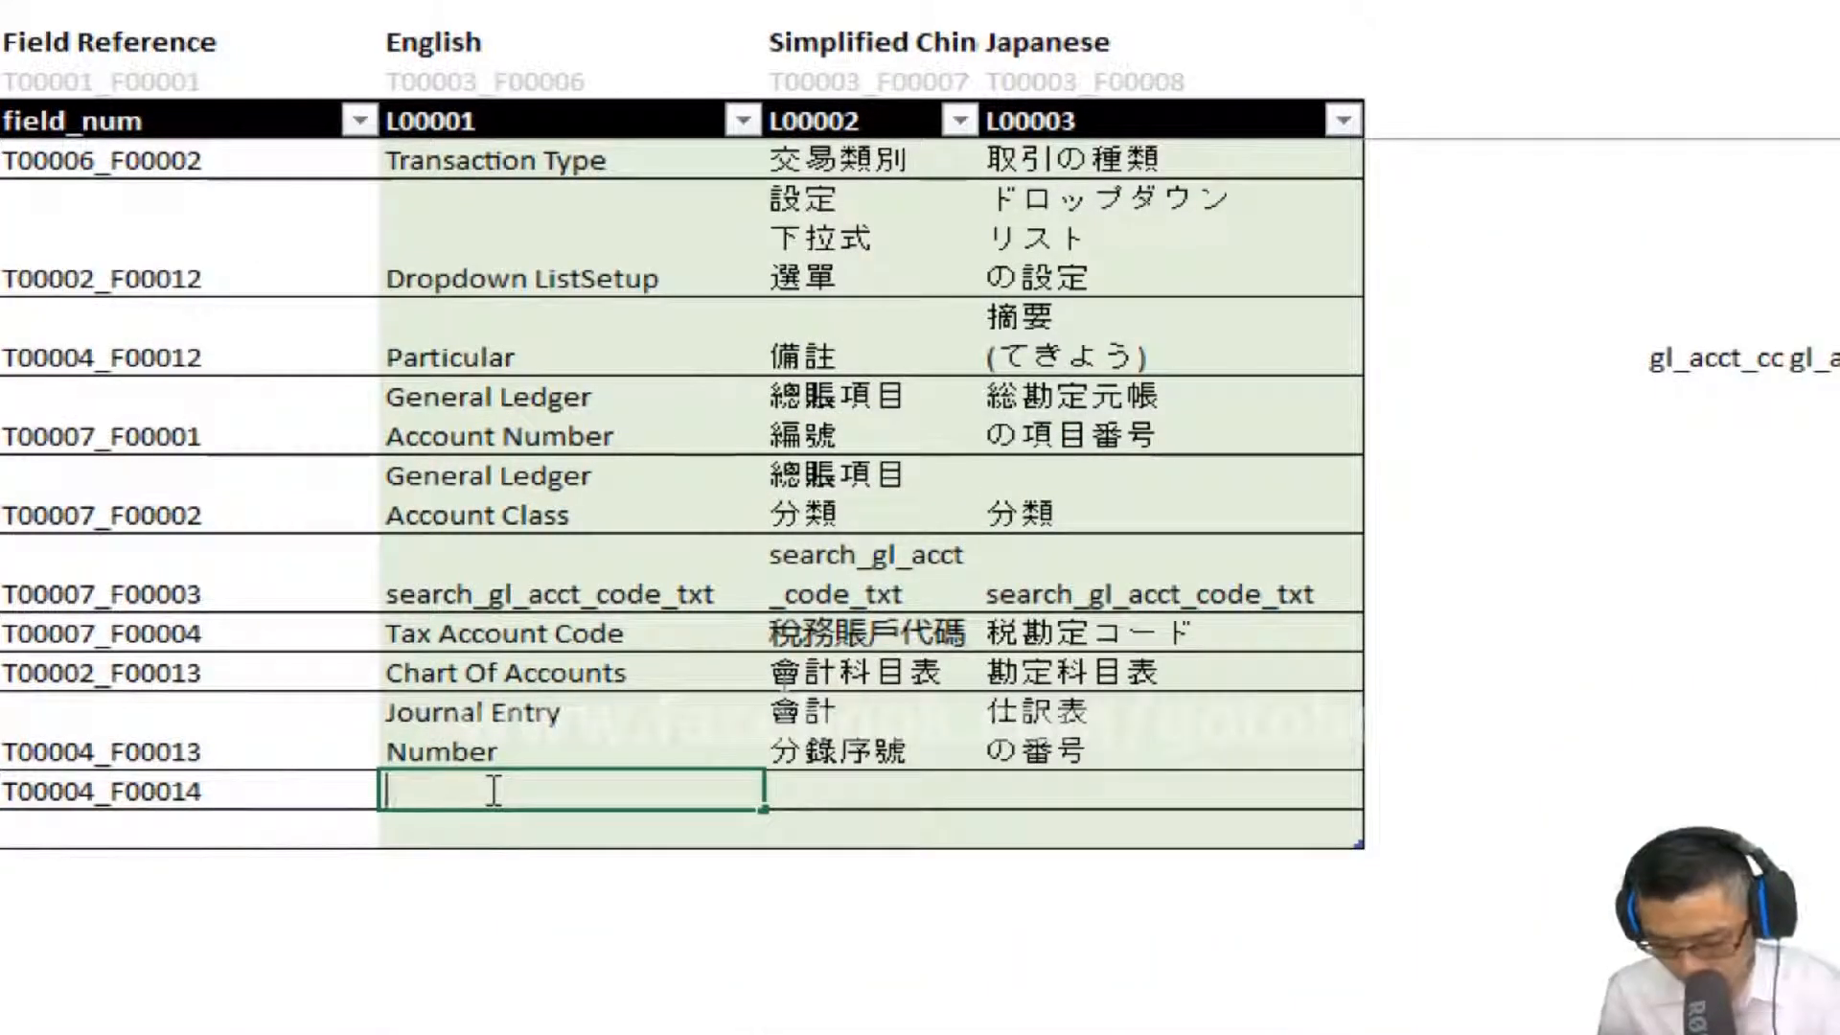
key(ctrl+v)
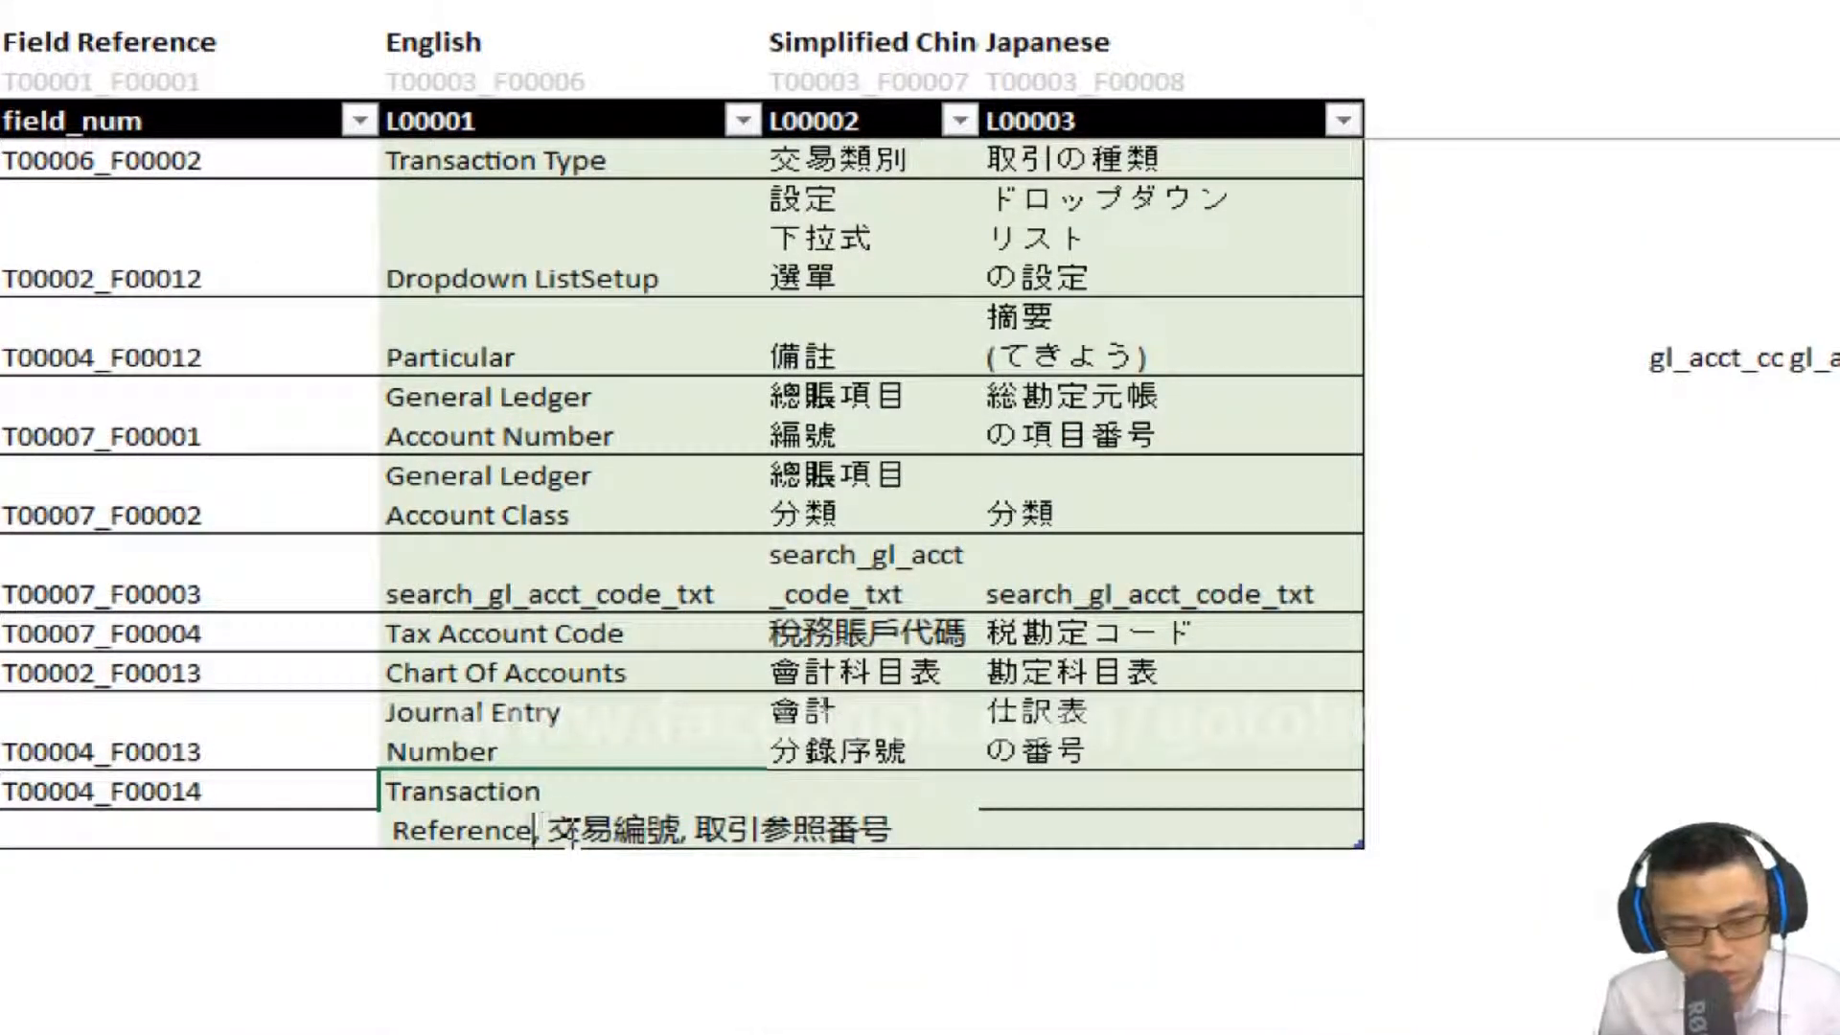
key(shift+End)
key(ctrl+x)
key(Return)
click(567, 832)
Paste the remaining translations into trans_num's Simplified Chinese name cell and trim them to 交易編號.
click(910, 831)
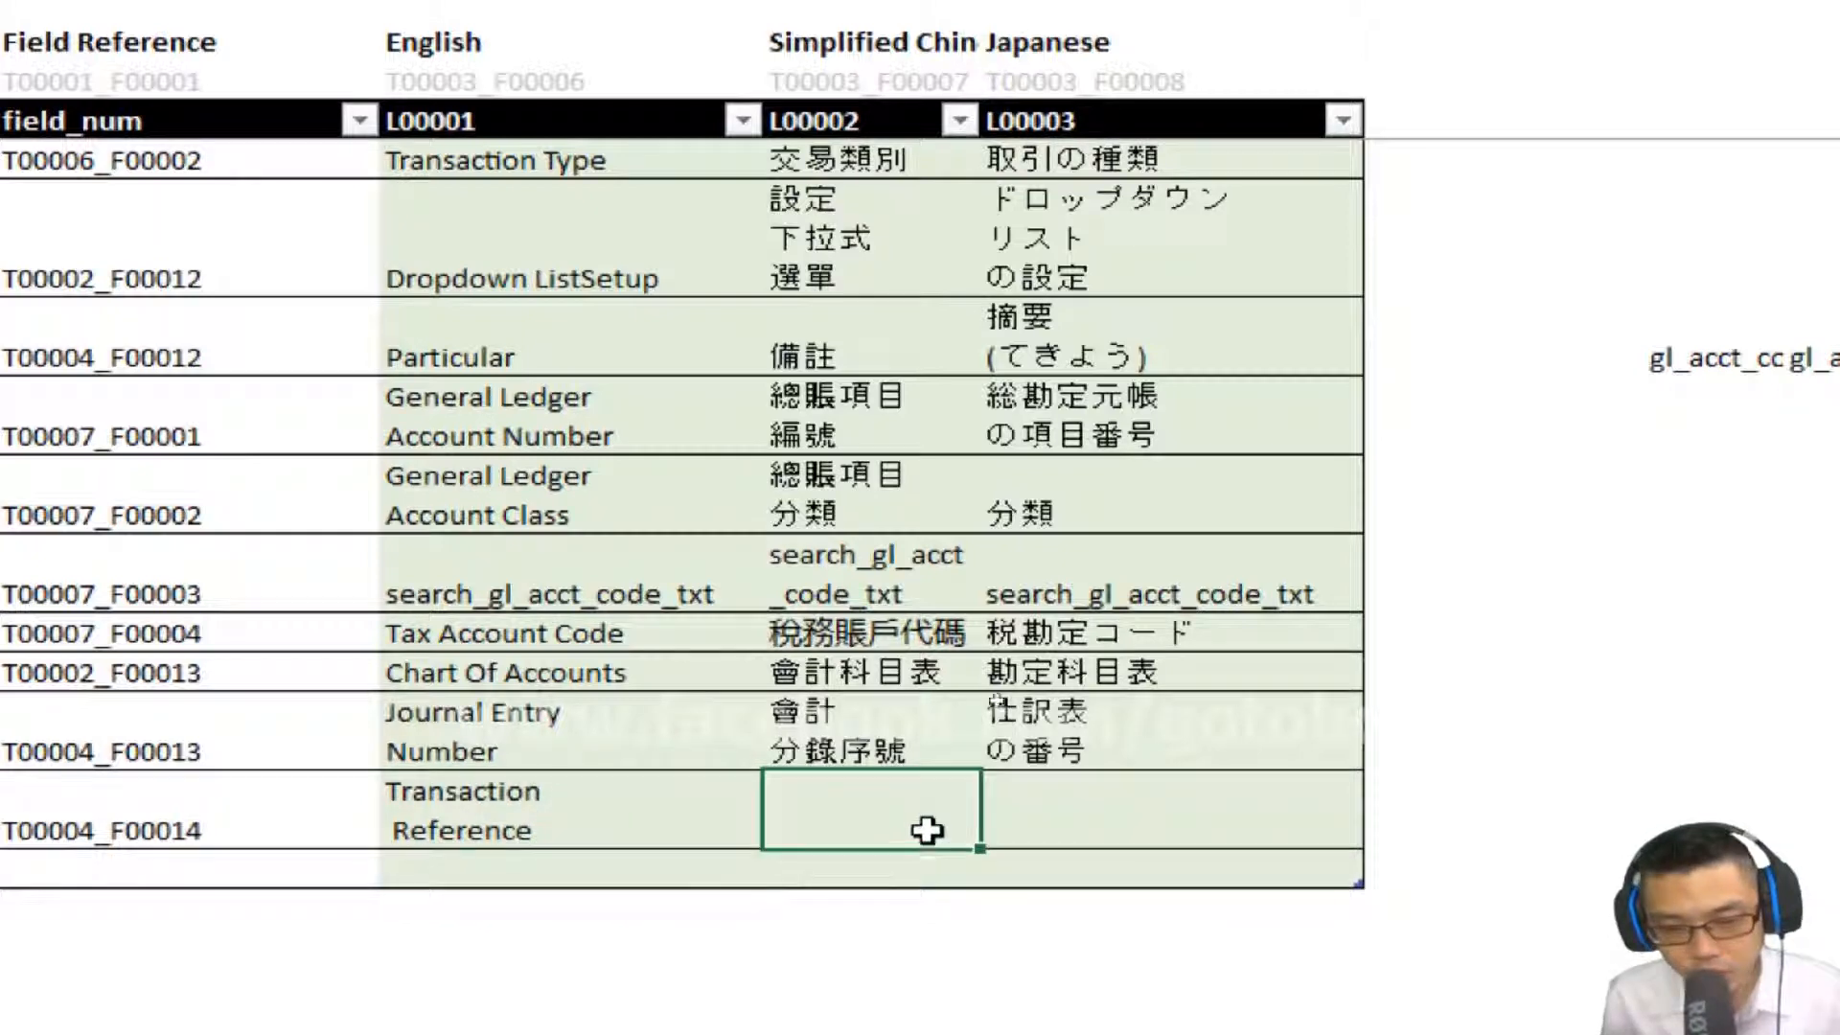
key(ctrl+v)
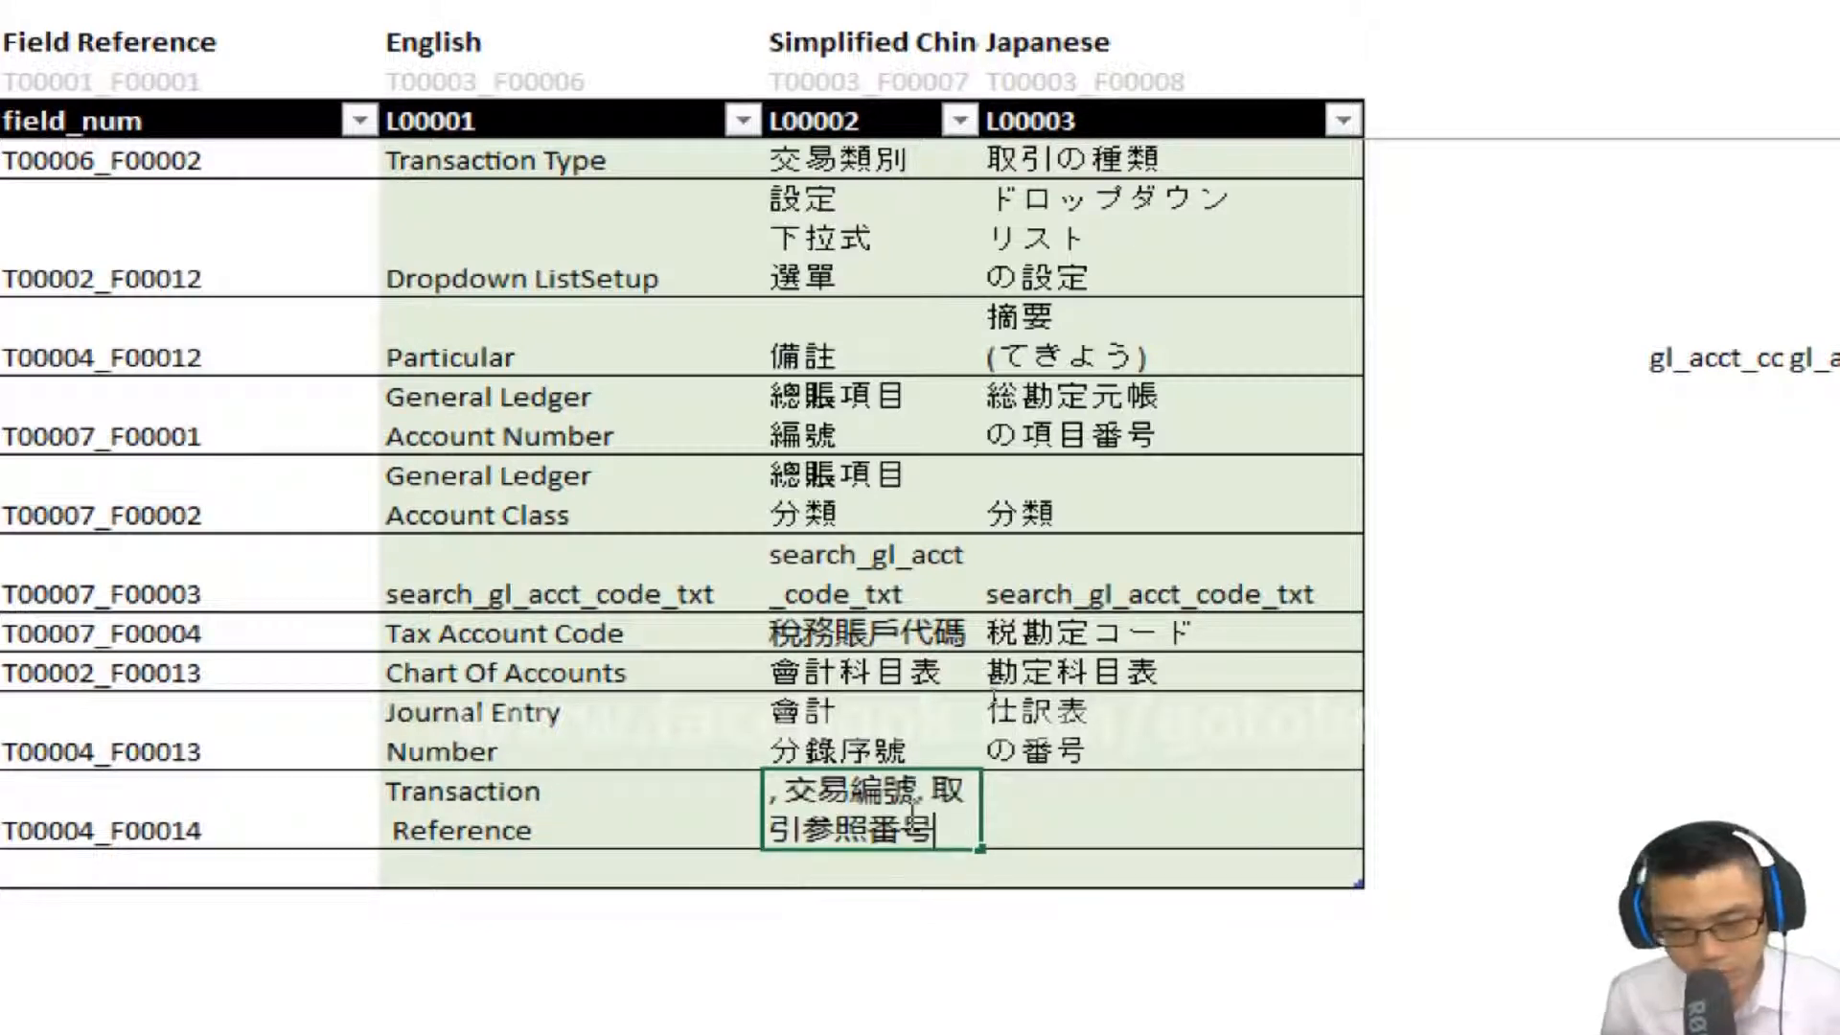
click(767, 794)
key(Delete)
key(Delete)
key(ctrl+Return)
key(F2)
key(BackSpace)
key(BackSpace)
key(BackSpace)
key(BackSpace)
key(BackSpace)
key(BackSpace)
key(BackSpace)
key(BackSpace)
key(ctrl+Return)
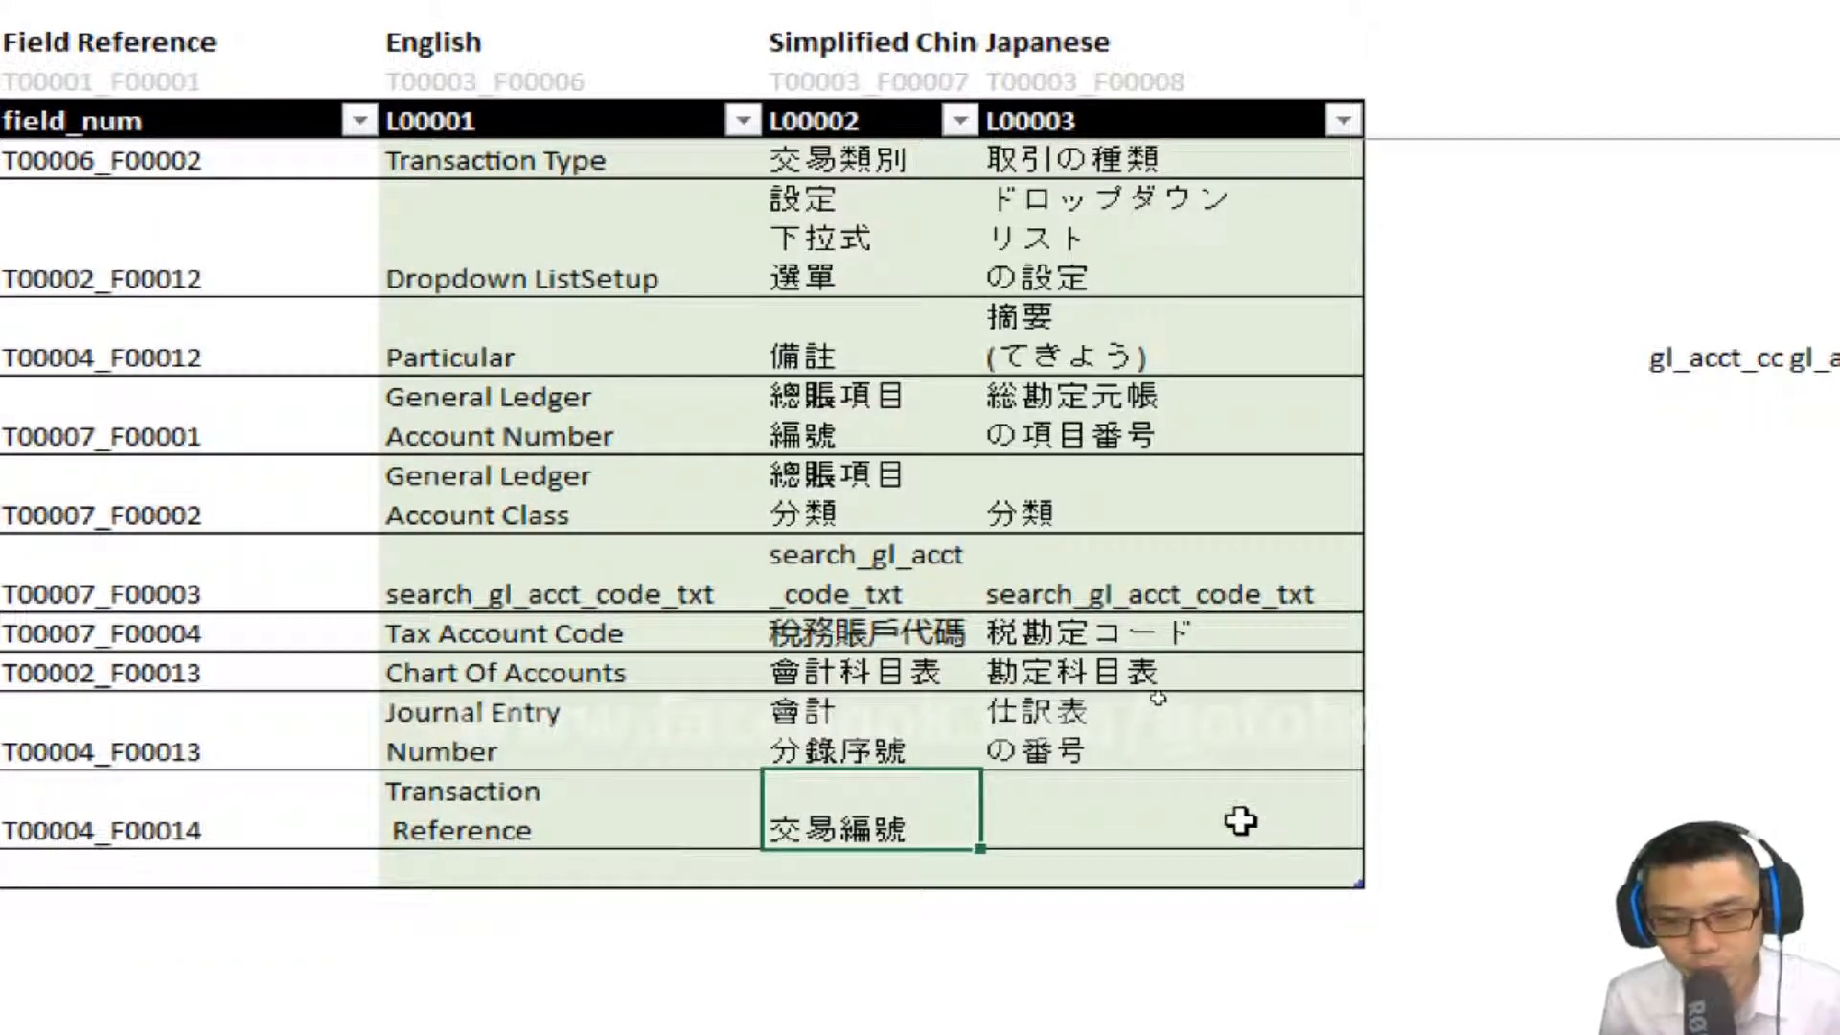
Enter 取引参照番号 as trans_num's Japanese name and follow the mybookkeep table link back to the bookkeeping sheet.
double_click(1240, 821)
key(ctrl+v)
key(Return)
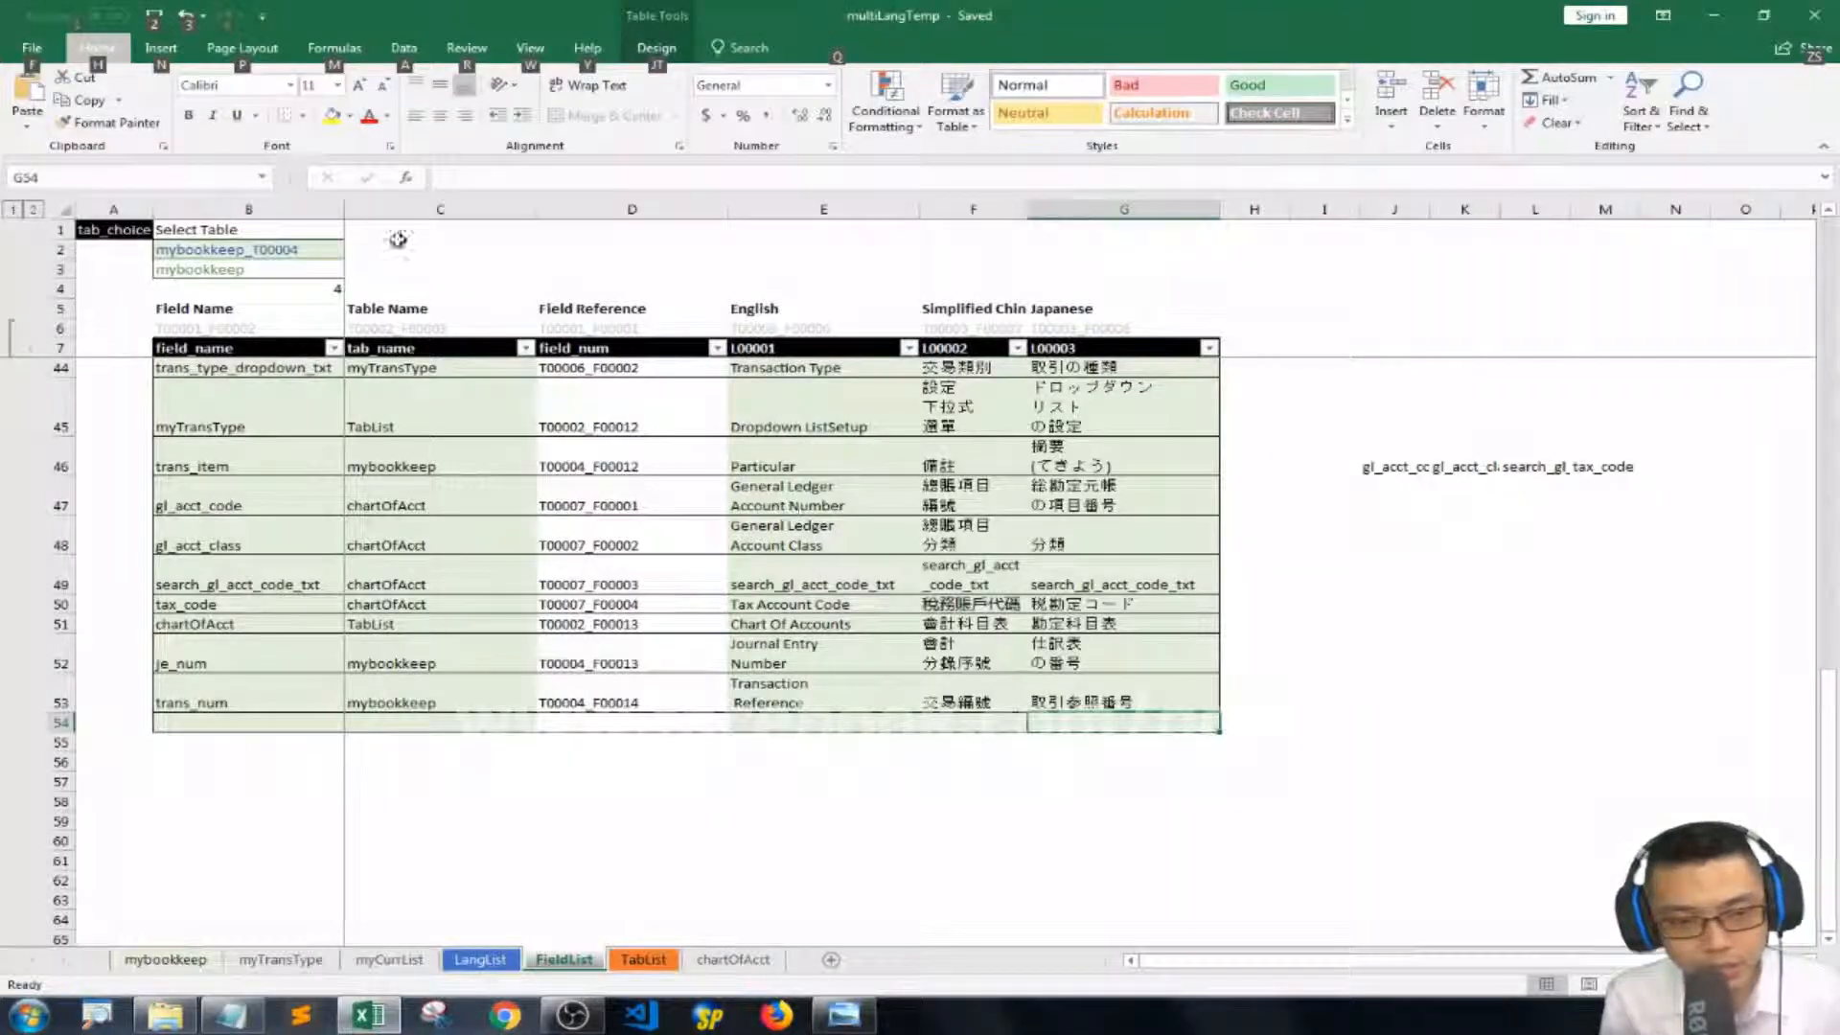
click(243, 278)
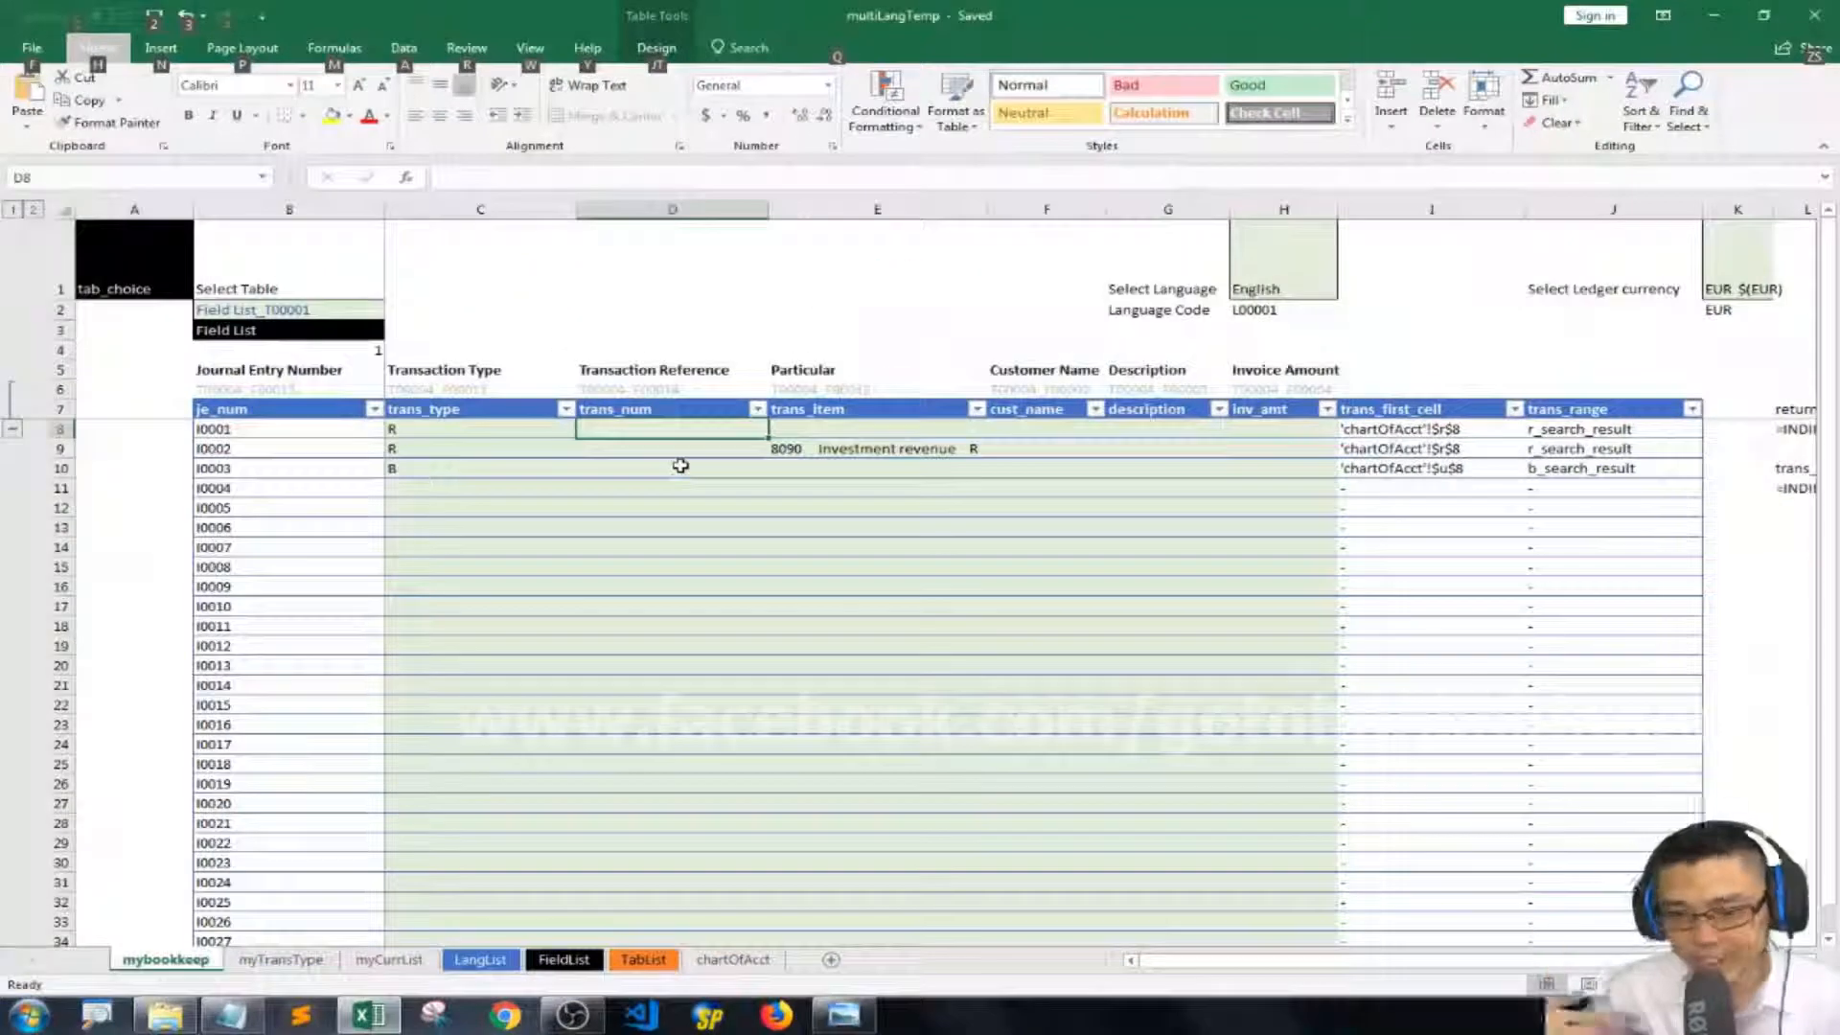
Format the trans_first_cell and trans_range data cells with a black fill and yellow font.
click(1426, 429)
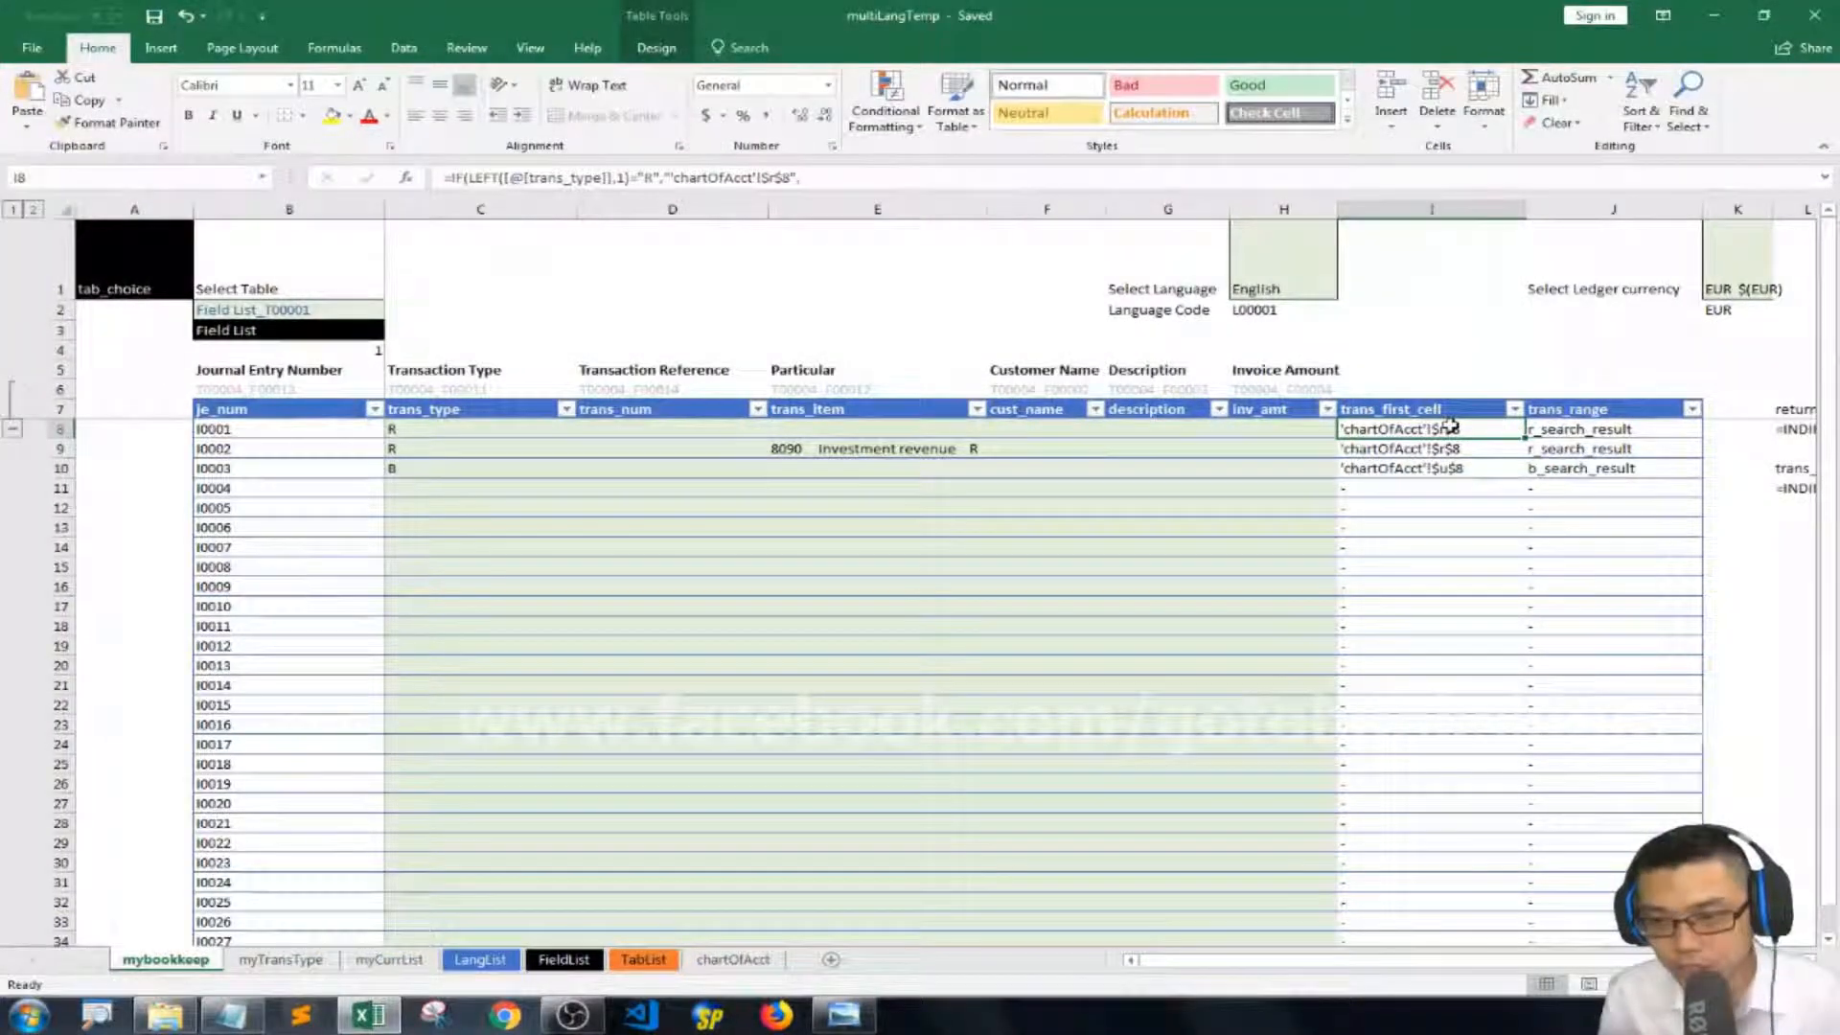
key(Right)
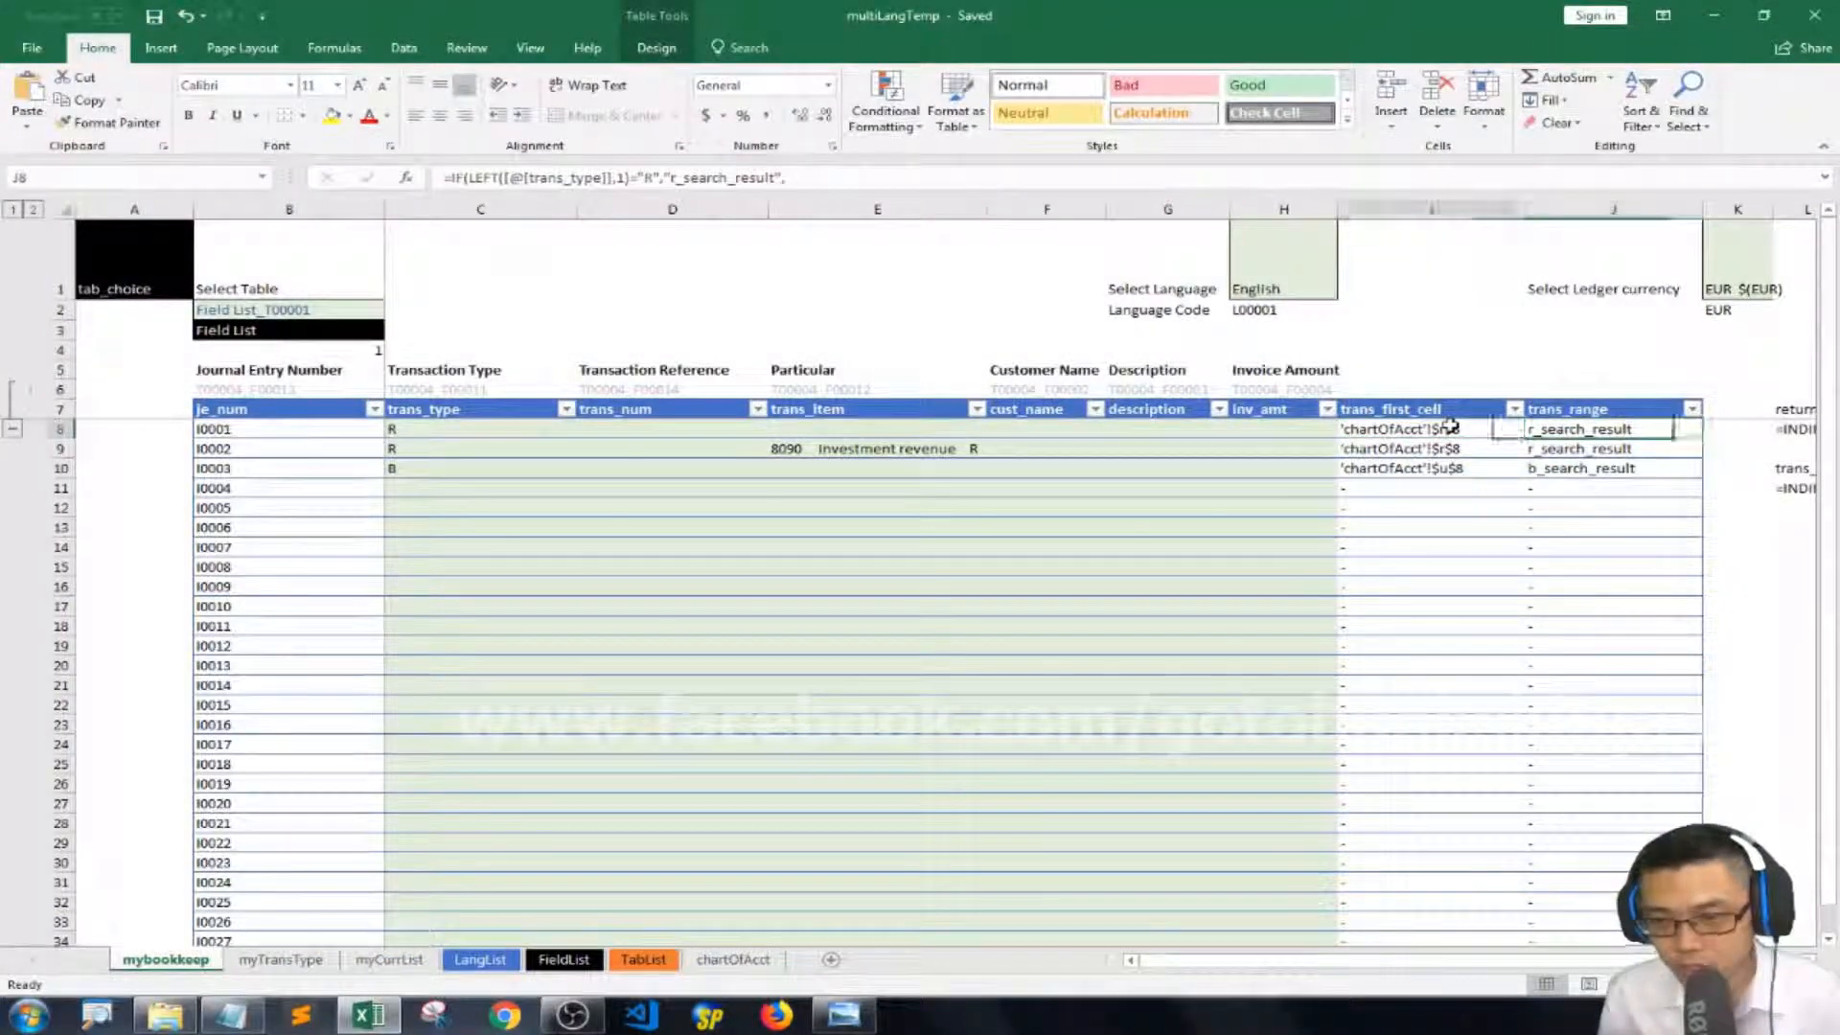
key(Left)
key(shift+Right)
key(ctrl+shift+Down)
key(ctrl+1)
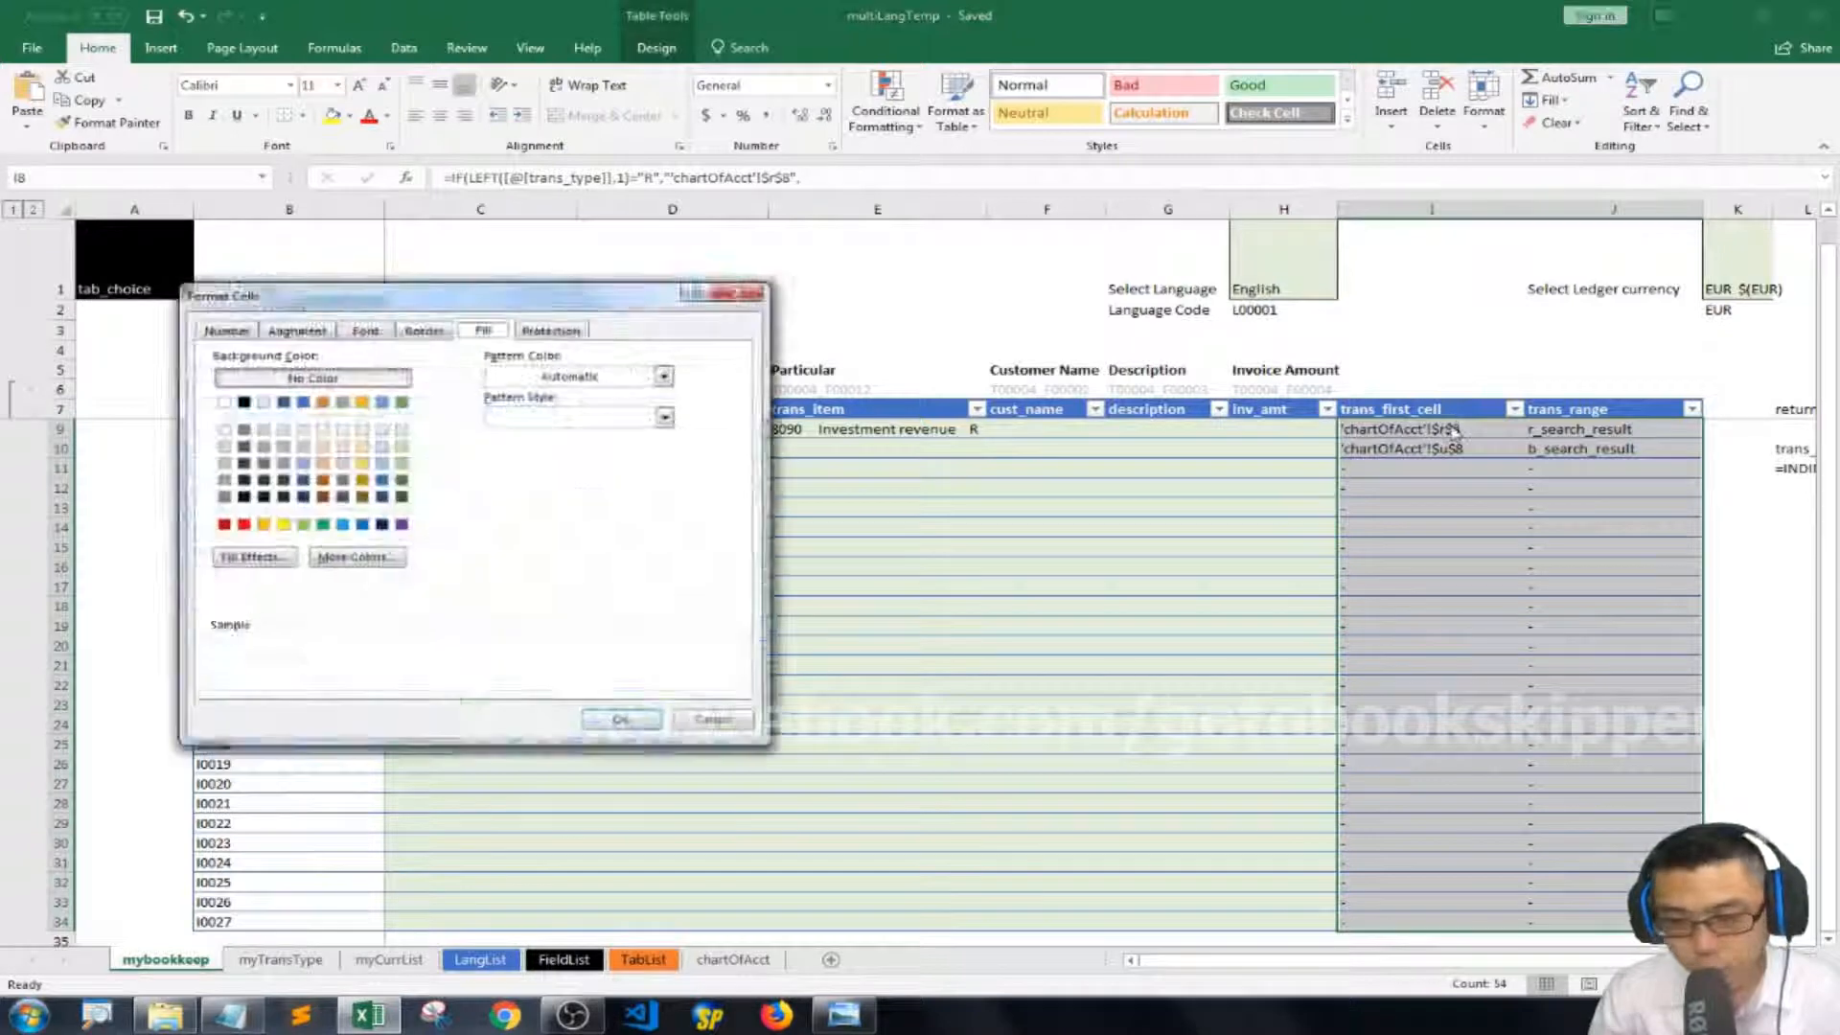
click(245, 401)
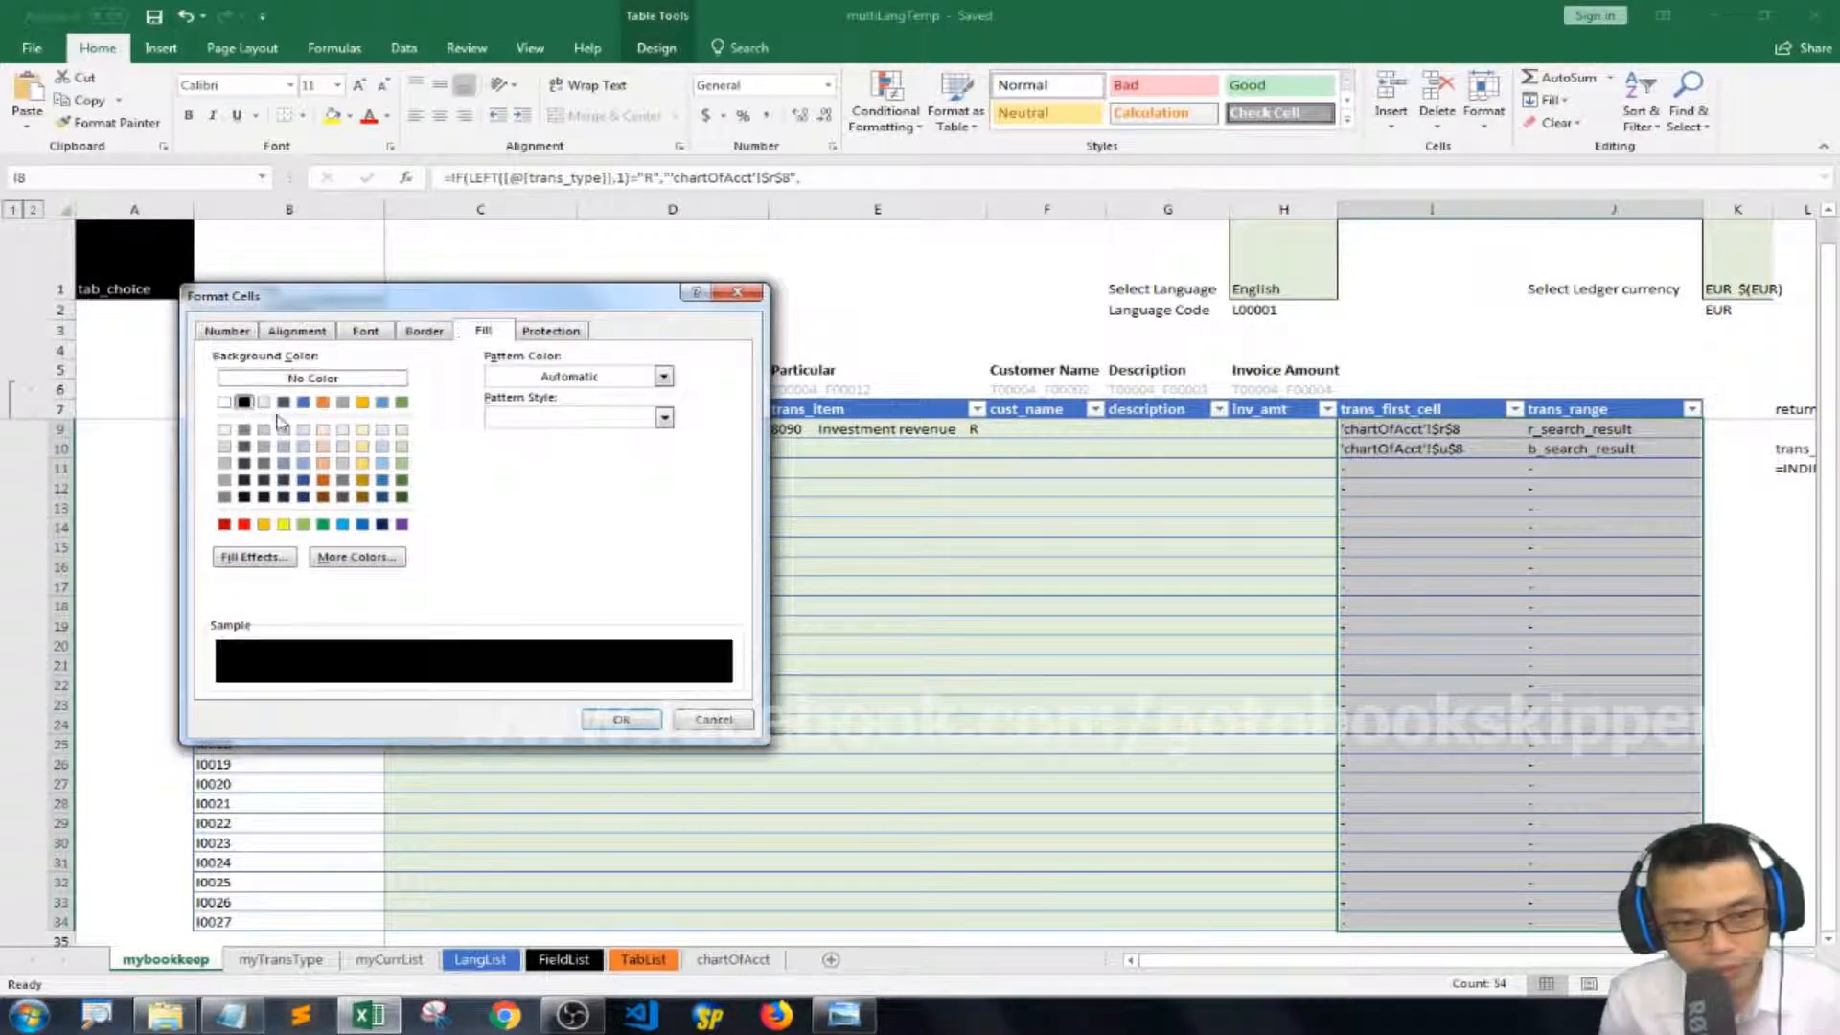
click(365, 331)
click(564, 494)
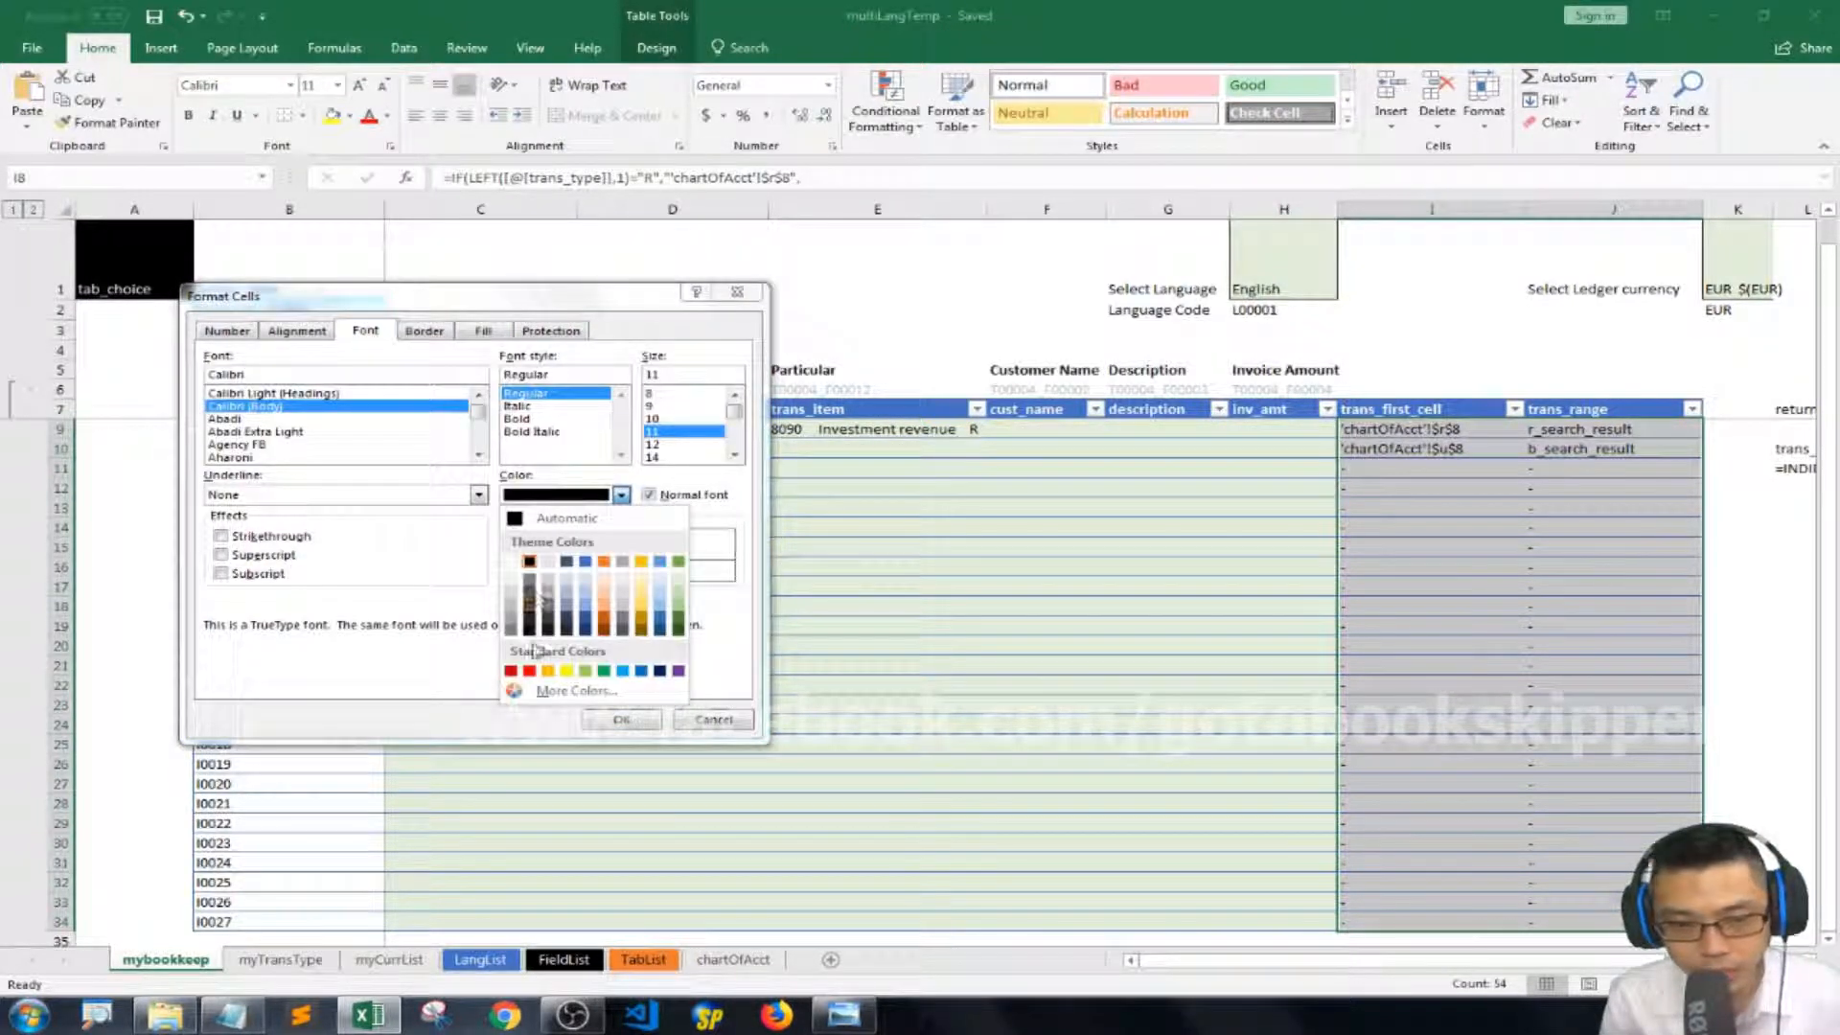
click(567, 670)
click(621, 719)
Delete the helper formula notes in L7:Q11, from return_first_cell through trans_item_drop, and save the workbook.
click(1517, 266)
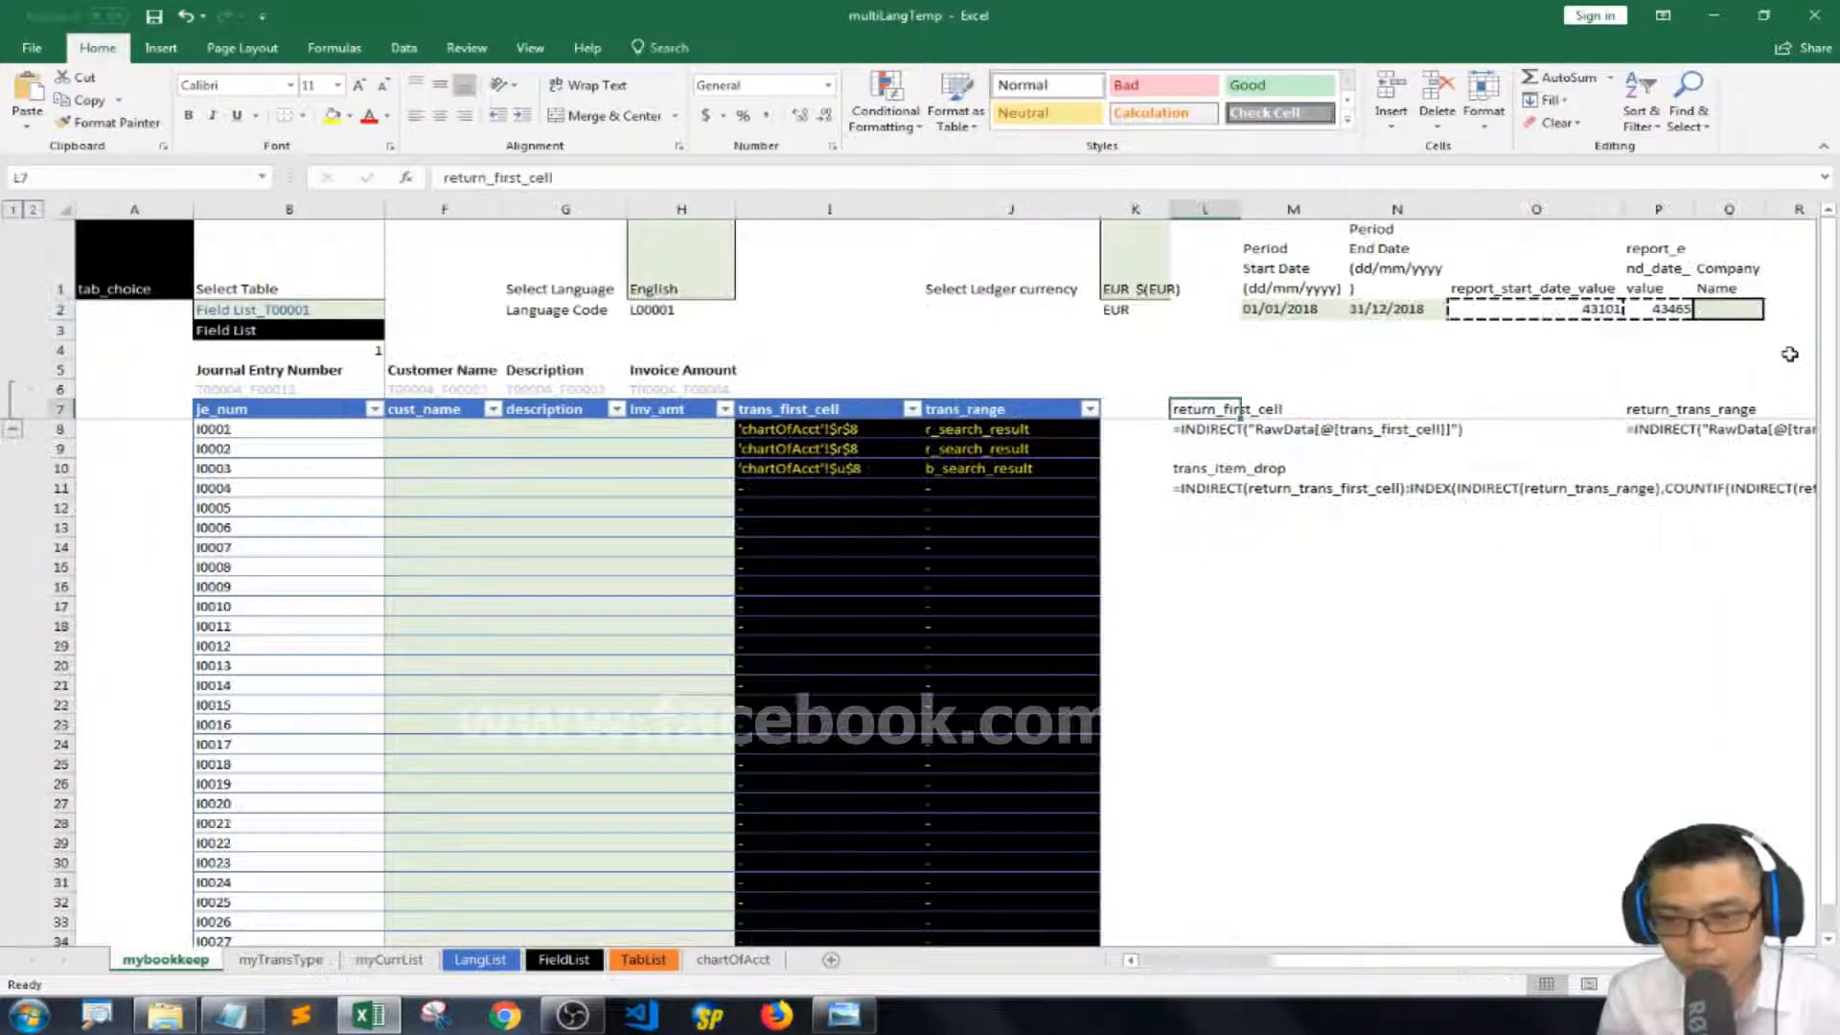
key(shift+Down)
key(shift+Down)
key(shift+Down)
key(shift+Down)
key(shift+Right)
key(shift+Right)
key(shift+Right)
key(shift+Right)
key(shift+Right)
key(Delete)
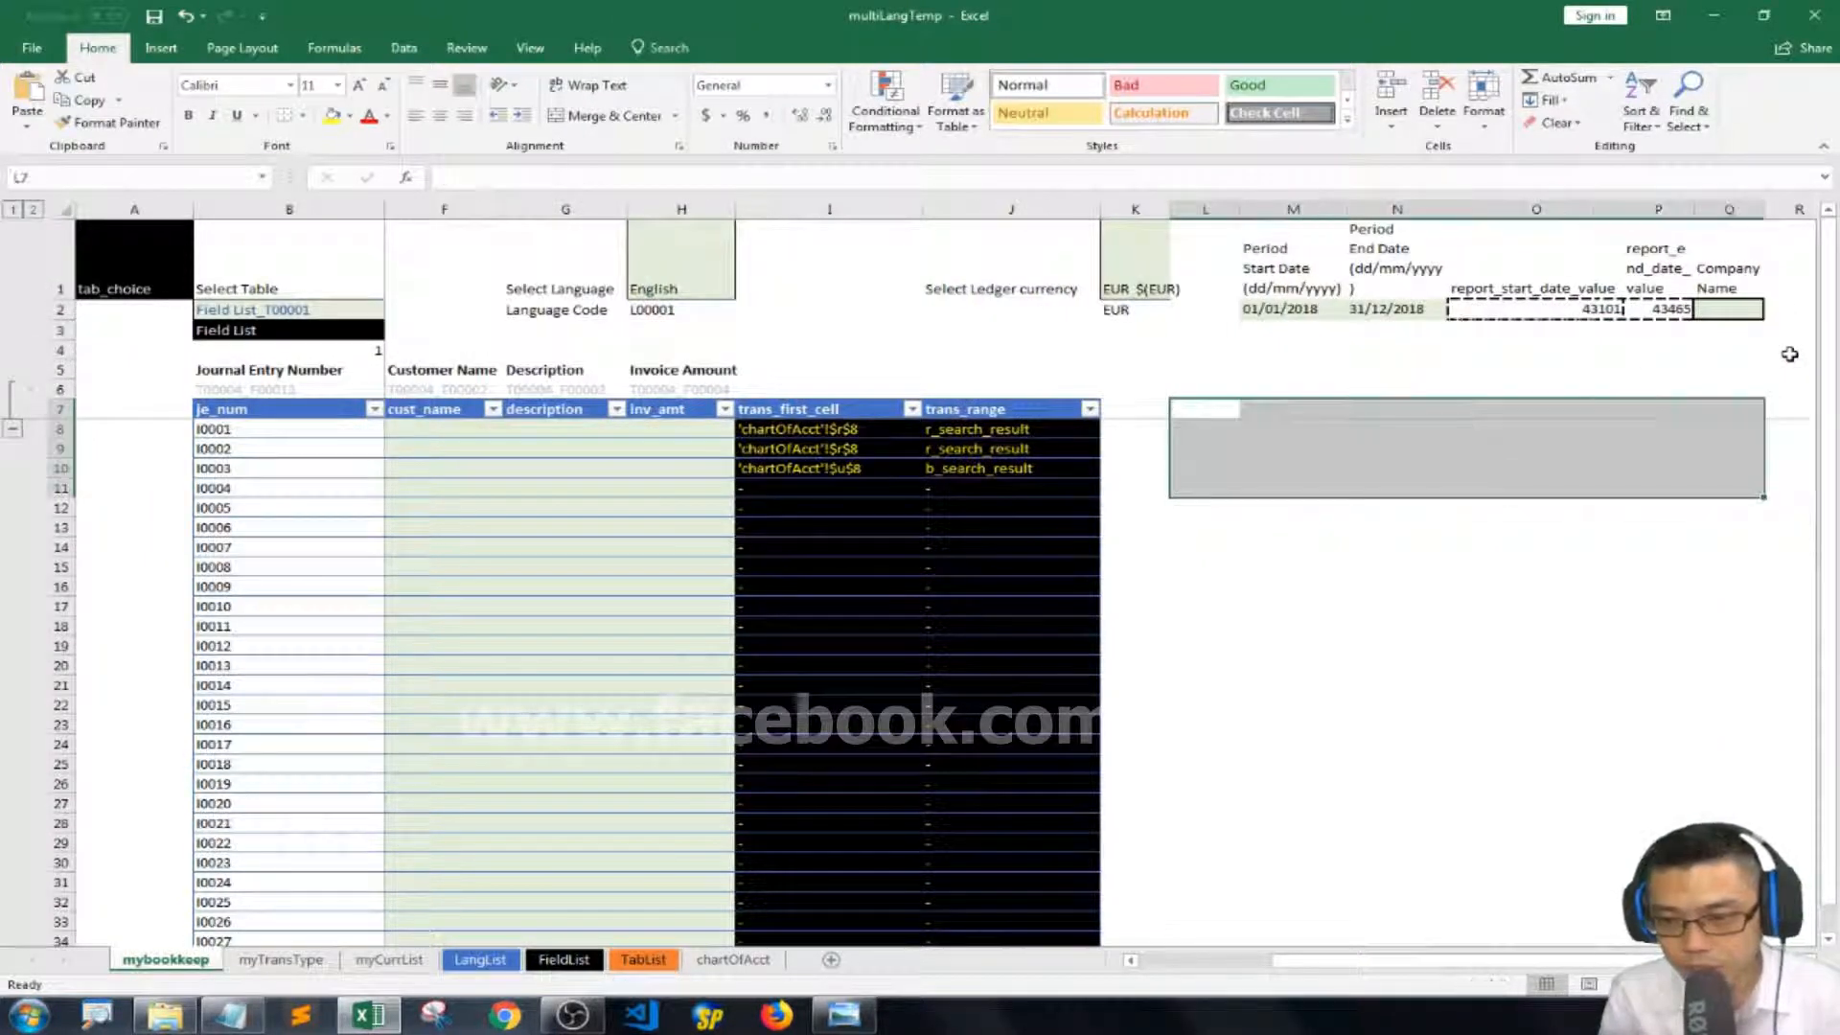
key(Left)
key(Up)
key(Up)
key(ctrl+s)
Move the Select Ledger currency block from J1:K2 to D1:E2, above the trans_num and trans_item columns.
key(Left)
key(Up)
key(Up)
key(Up)
key(Up)
key(shift+Right)
key(shift+Down)
key(ctrl+c)
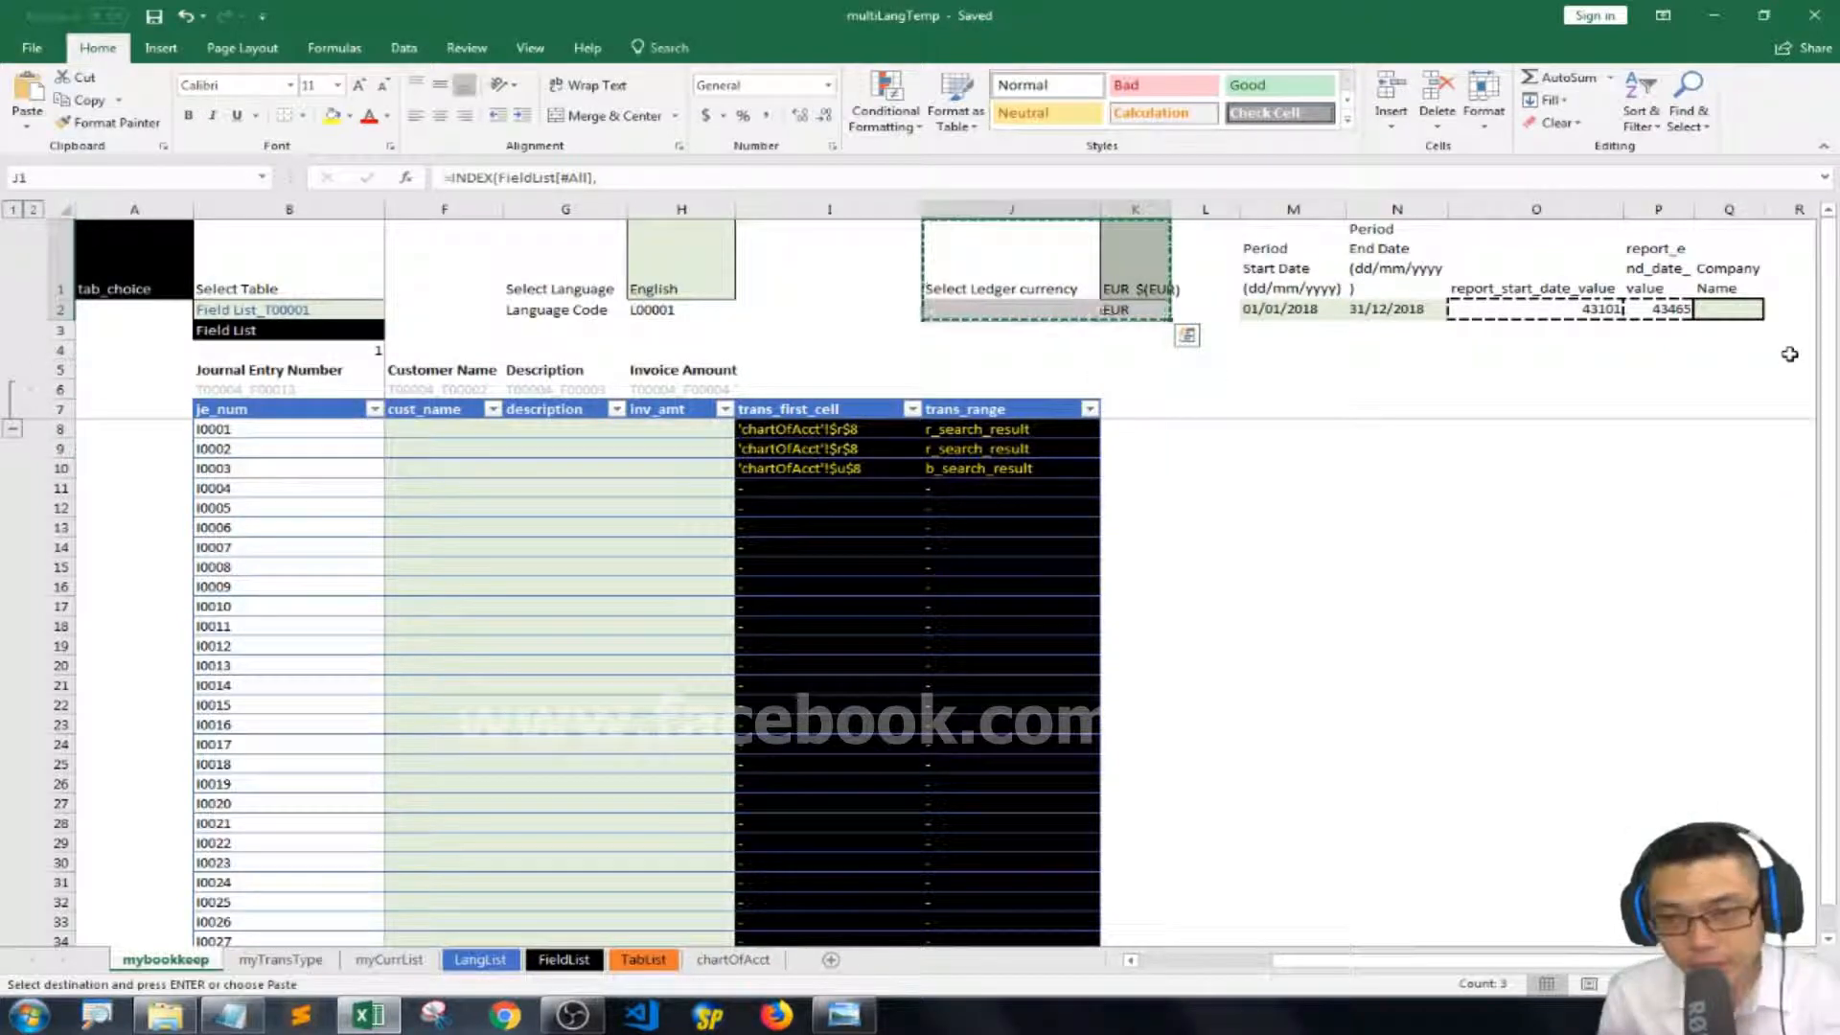
scroll(563, 287, left, 3)
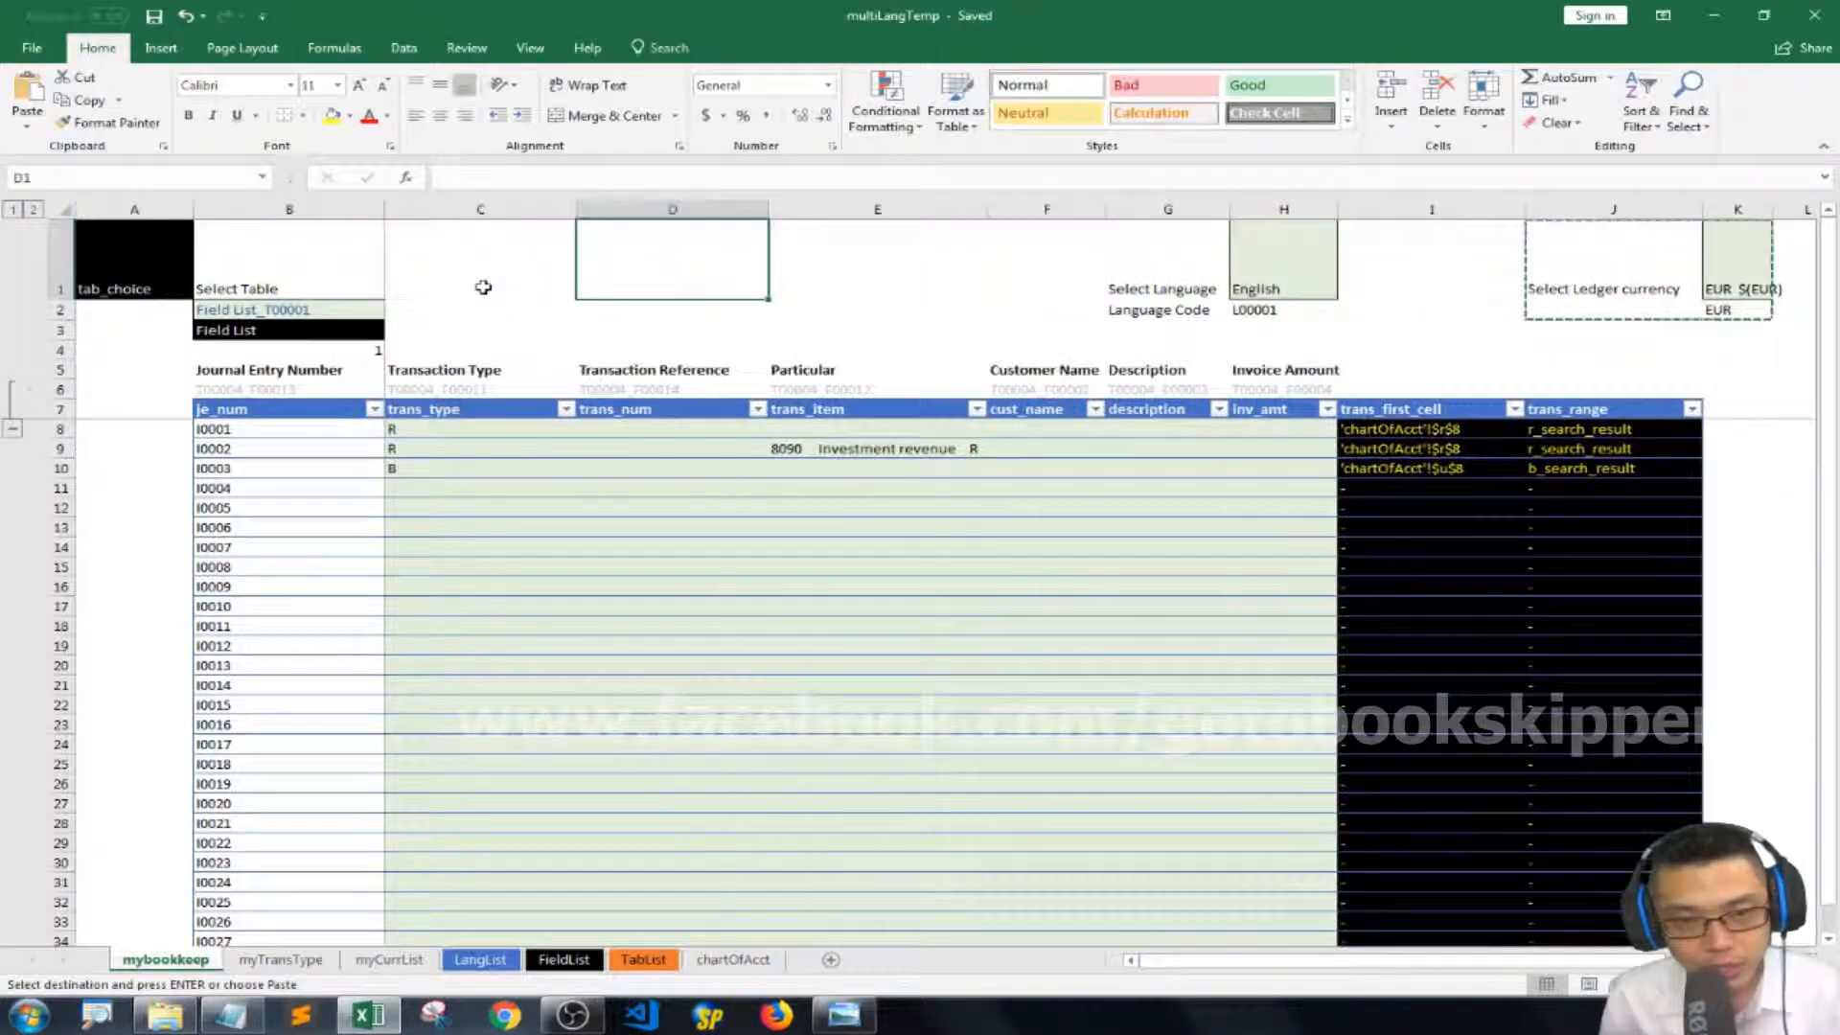
click(508, 281)
key(ctrl+v)
click(952, 284)
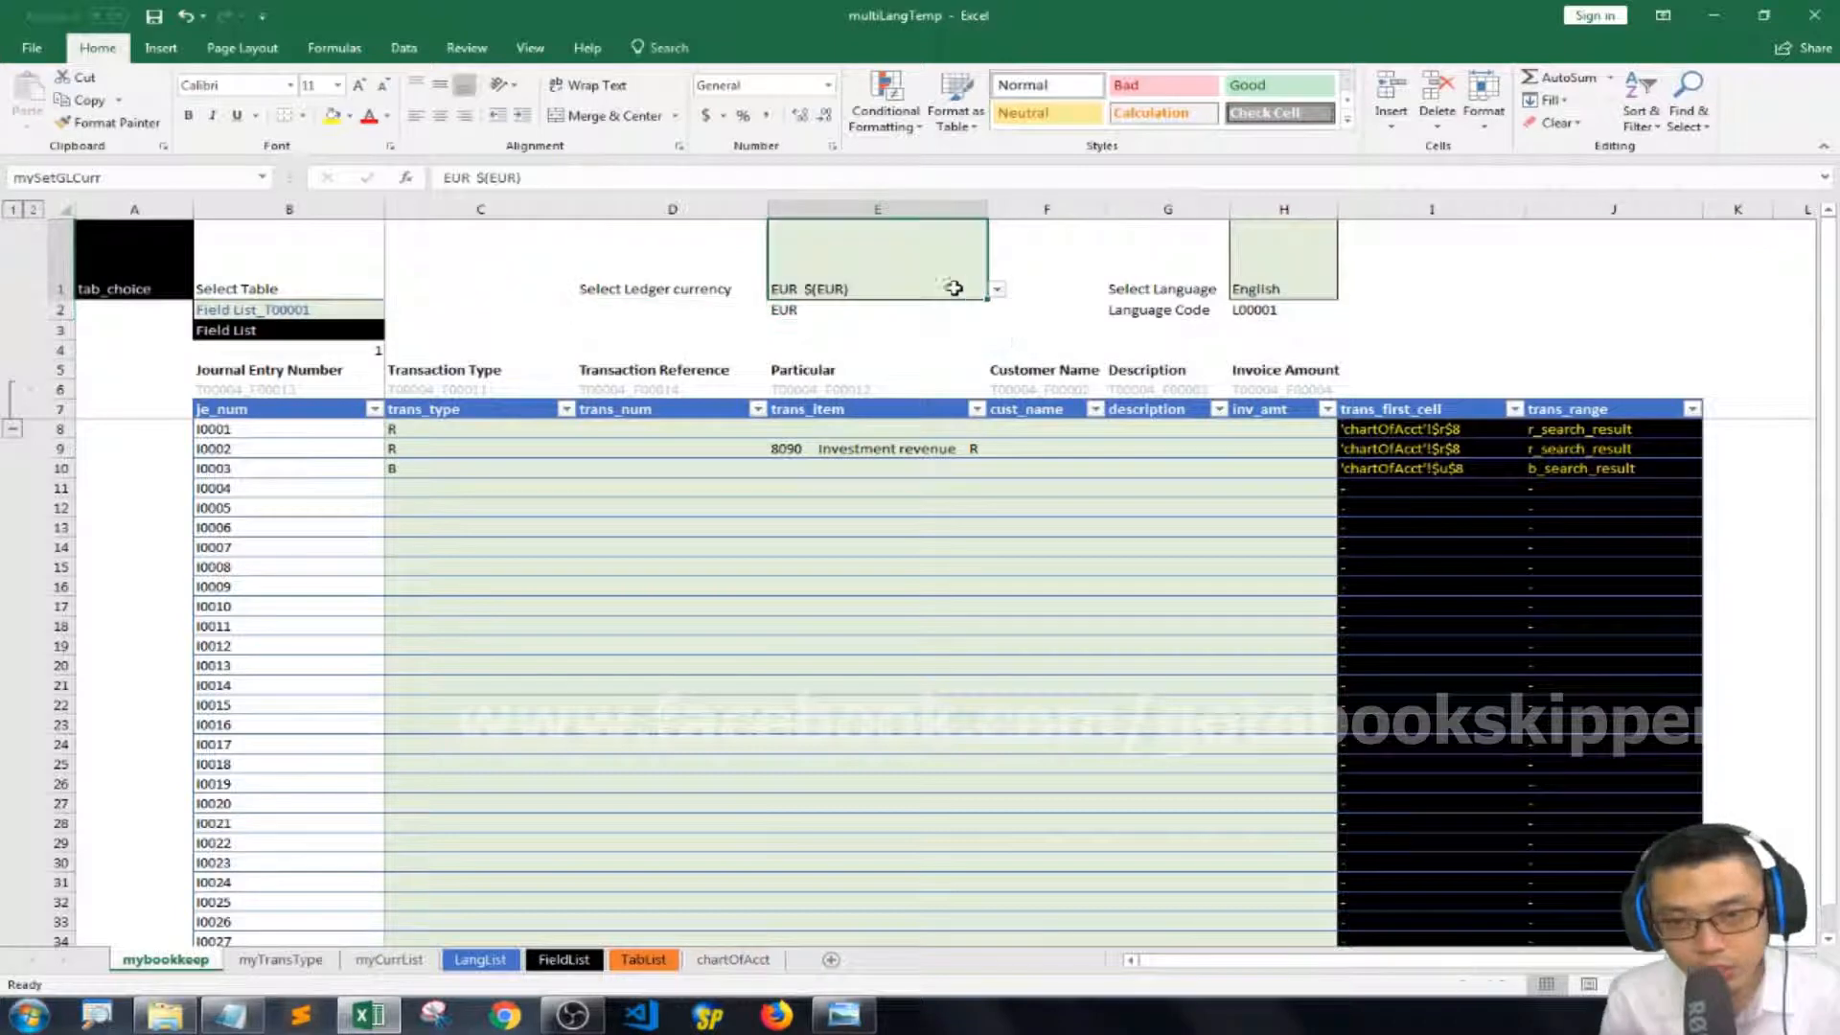
Set the ledger currency selector above trans_item to CAD $(CAD).
click(997, 292)
key(Return)
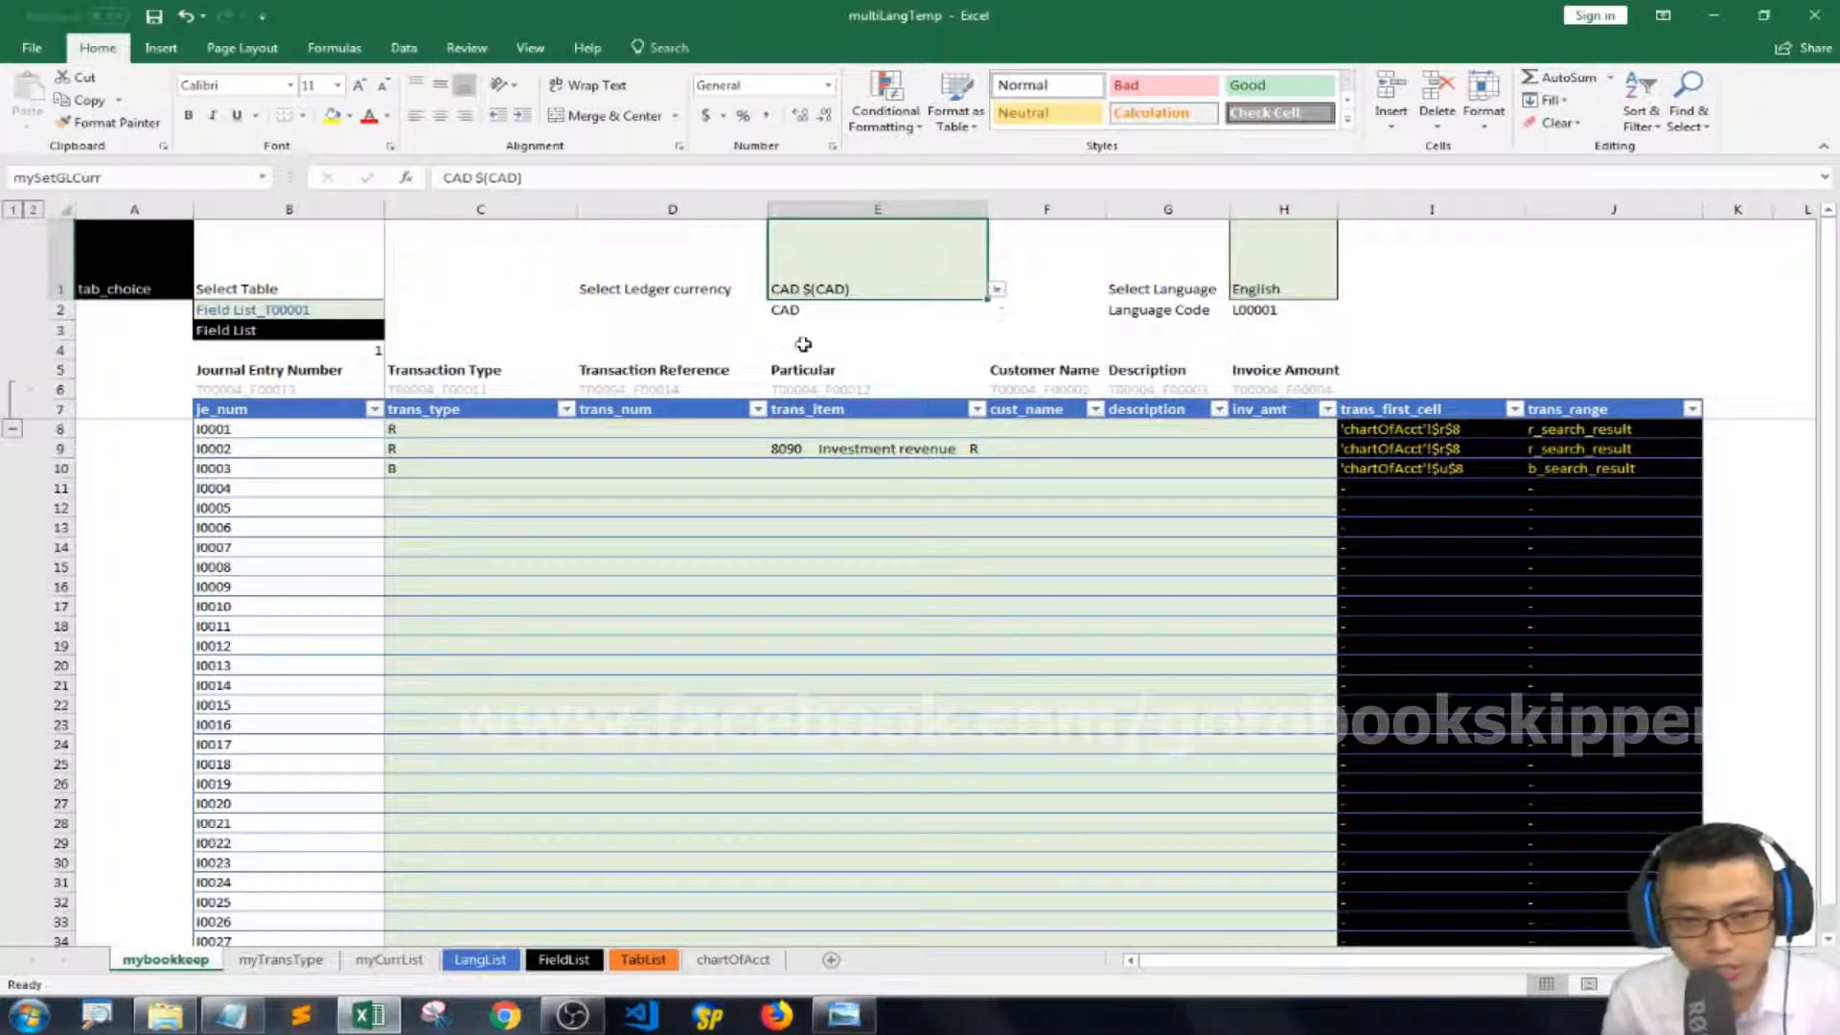
click(557, 316)
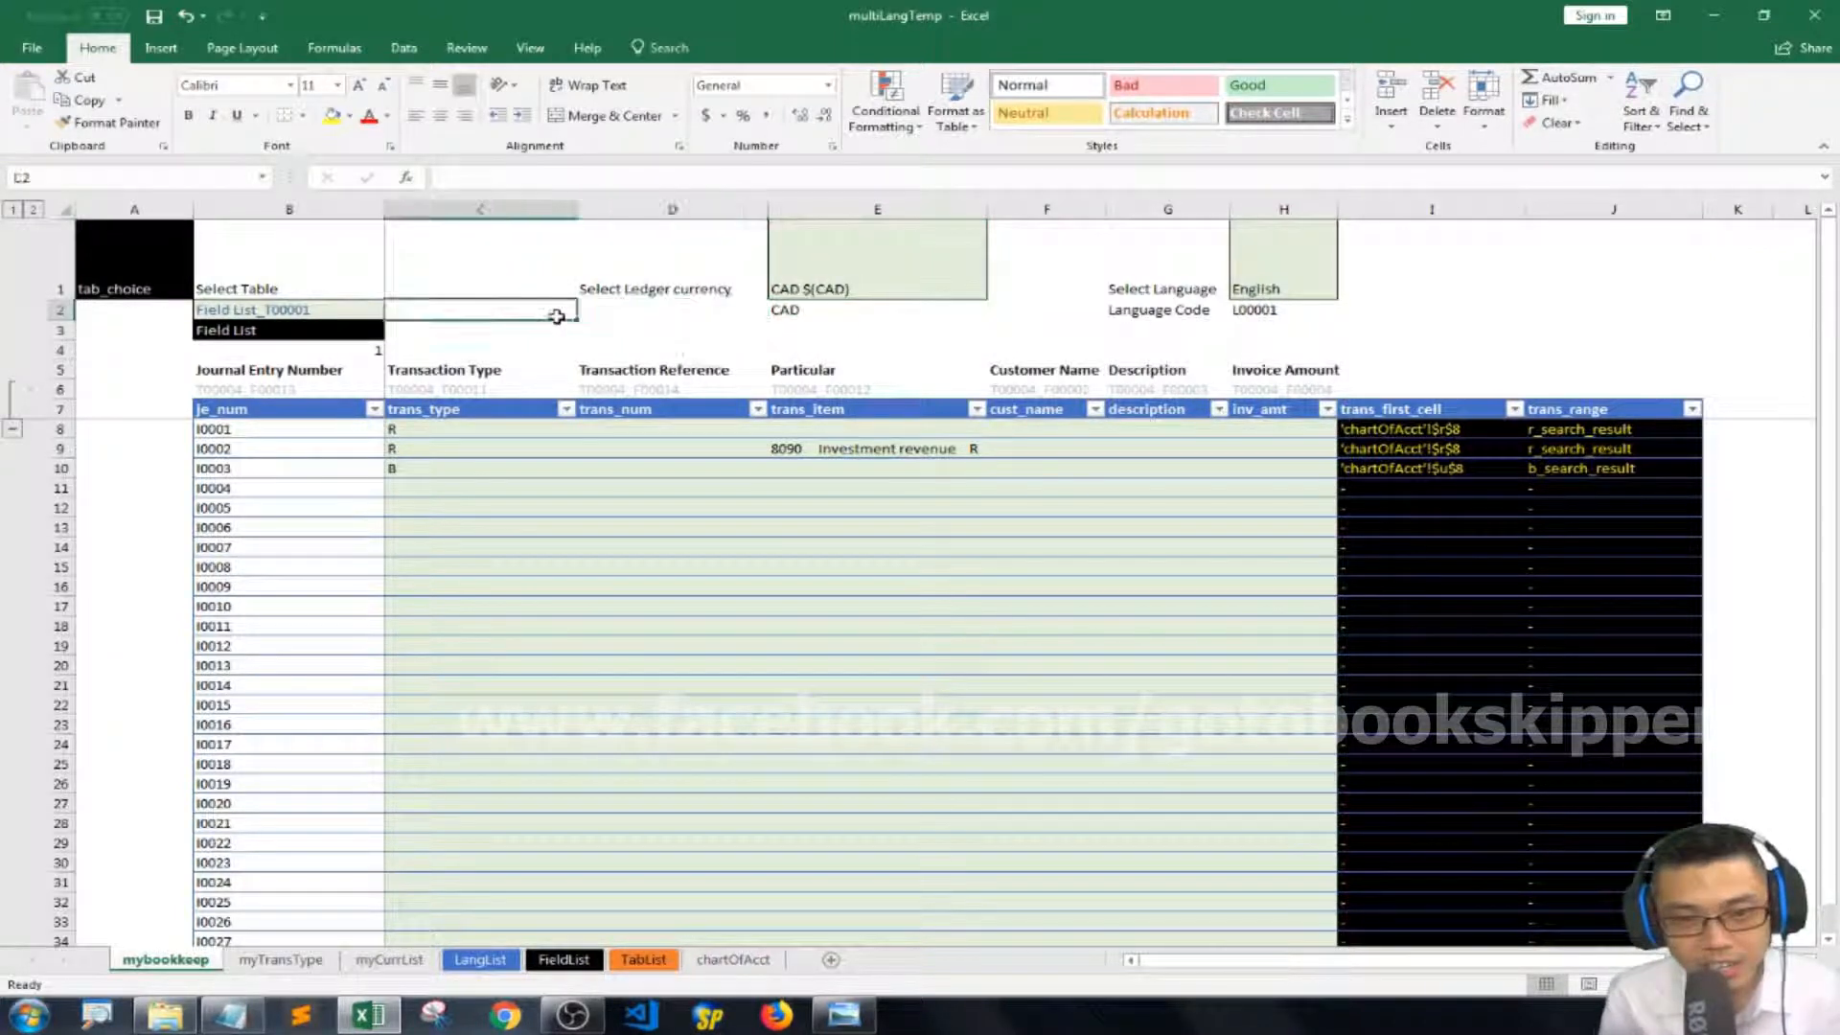
Group the trans_first_cell and trans_range helper columns, I and J, into a collapsible outline.
key(Tab)
key(Tab)
key(Tab)
key(Tab)
key(Tab)
key(Tab)
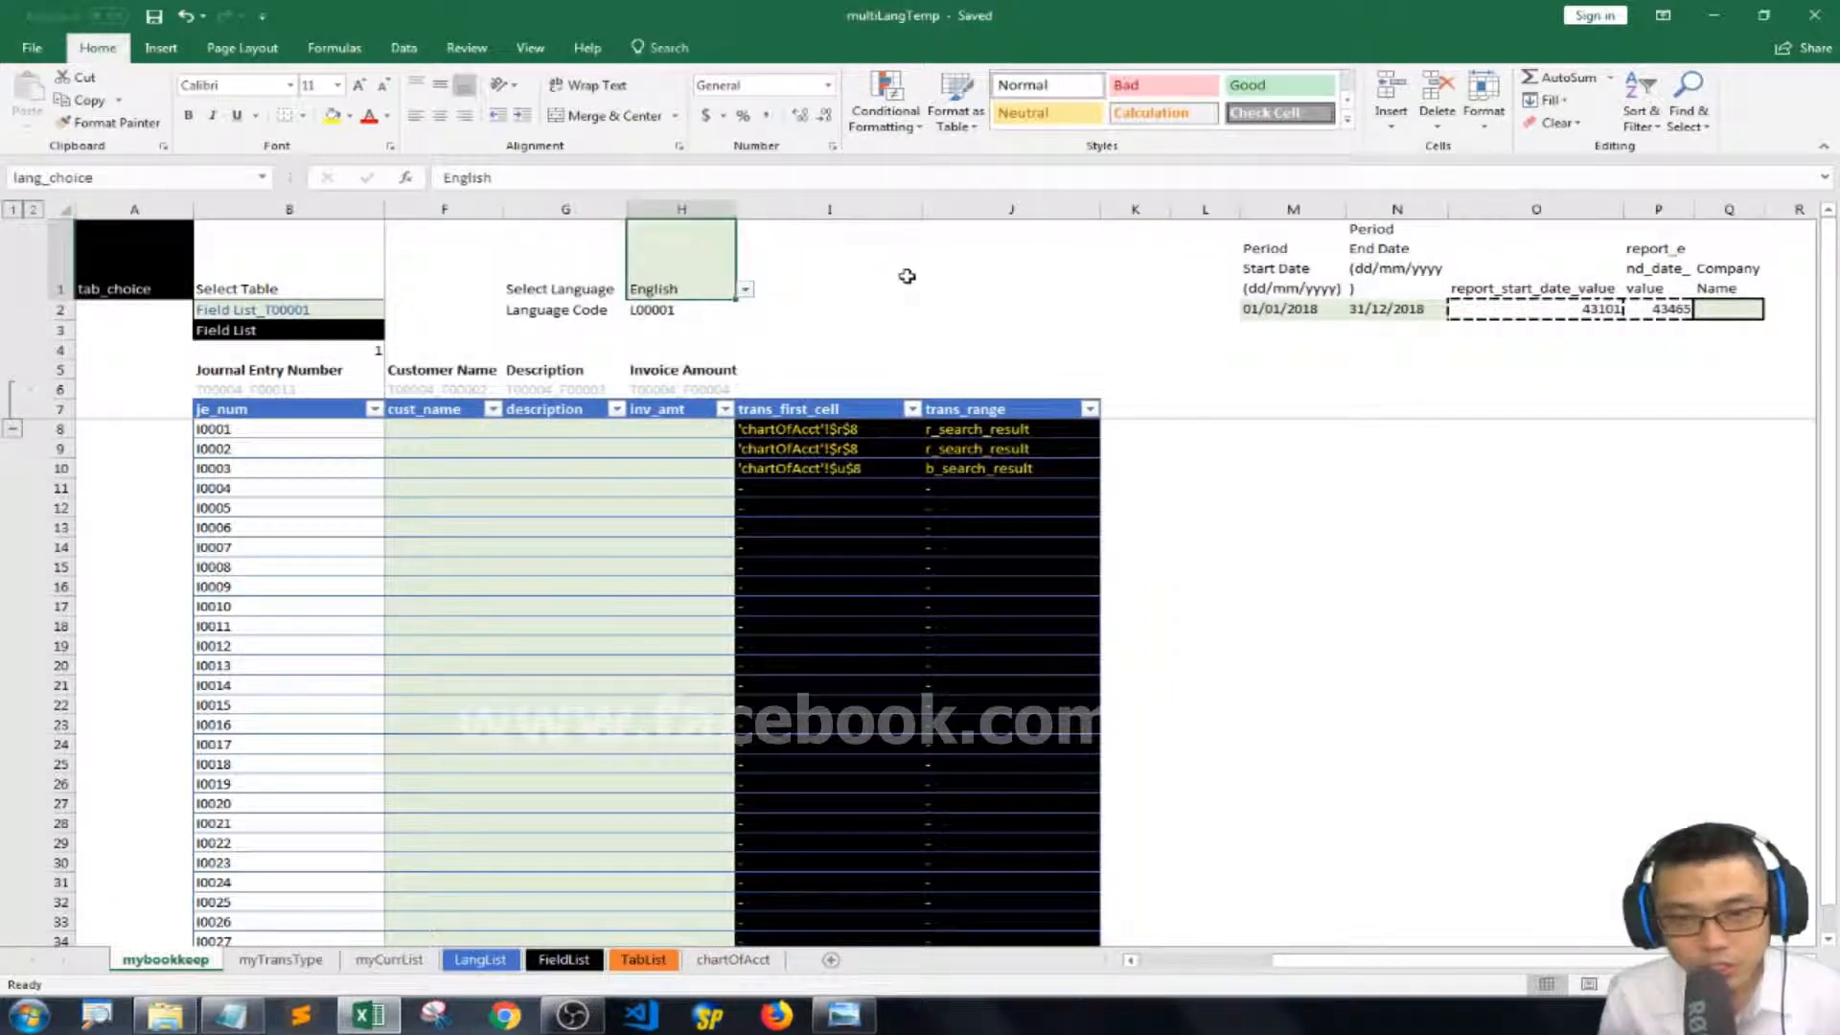
drag(796, 209, 973, 212)
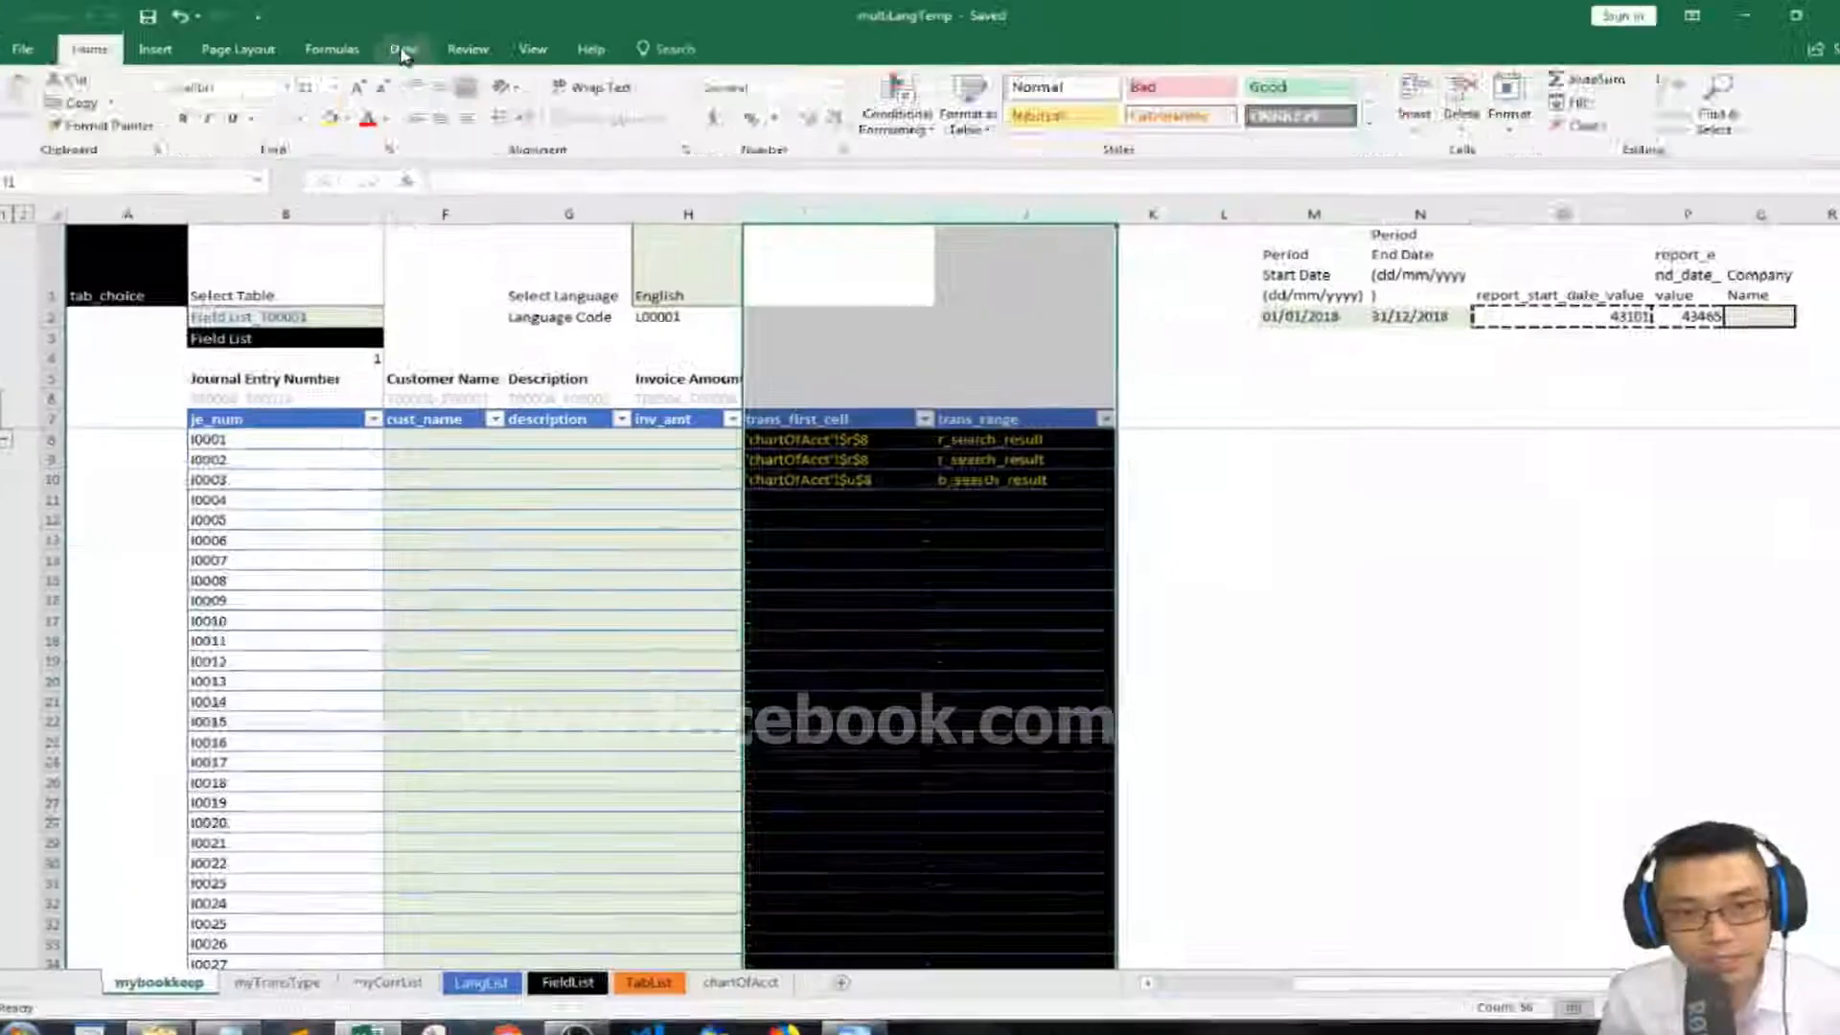
click(403, 48)
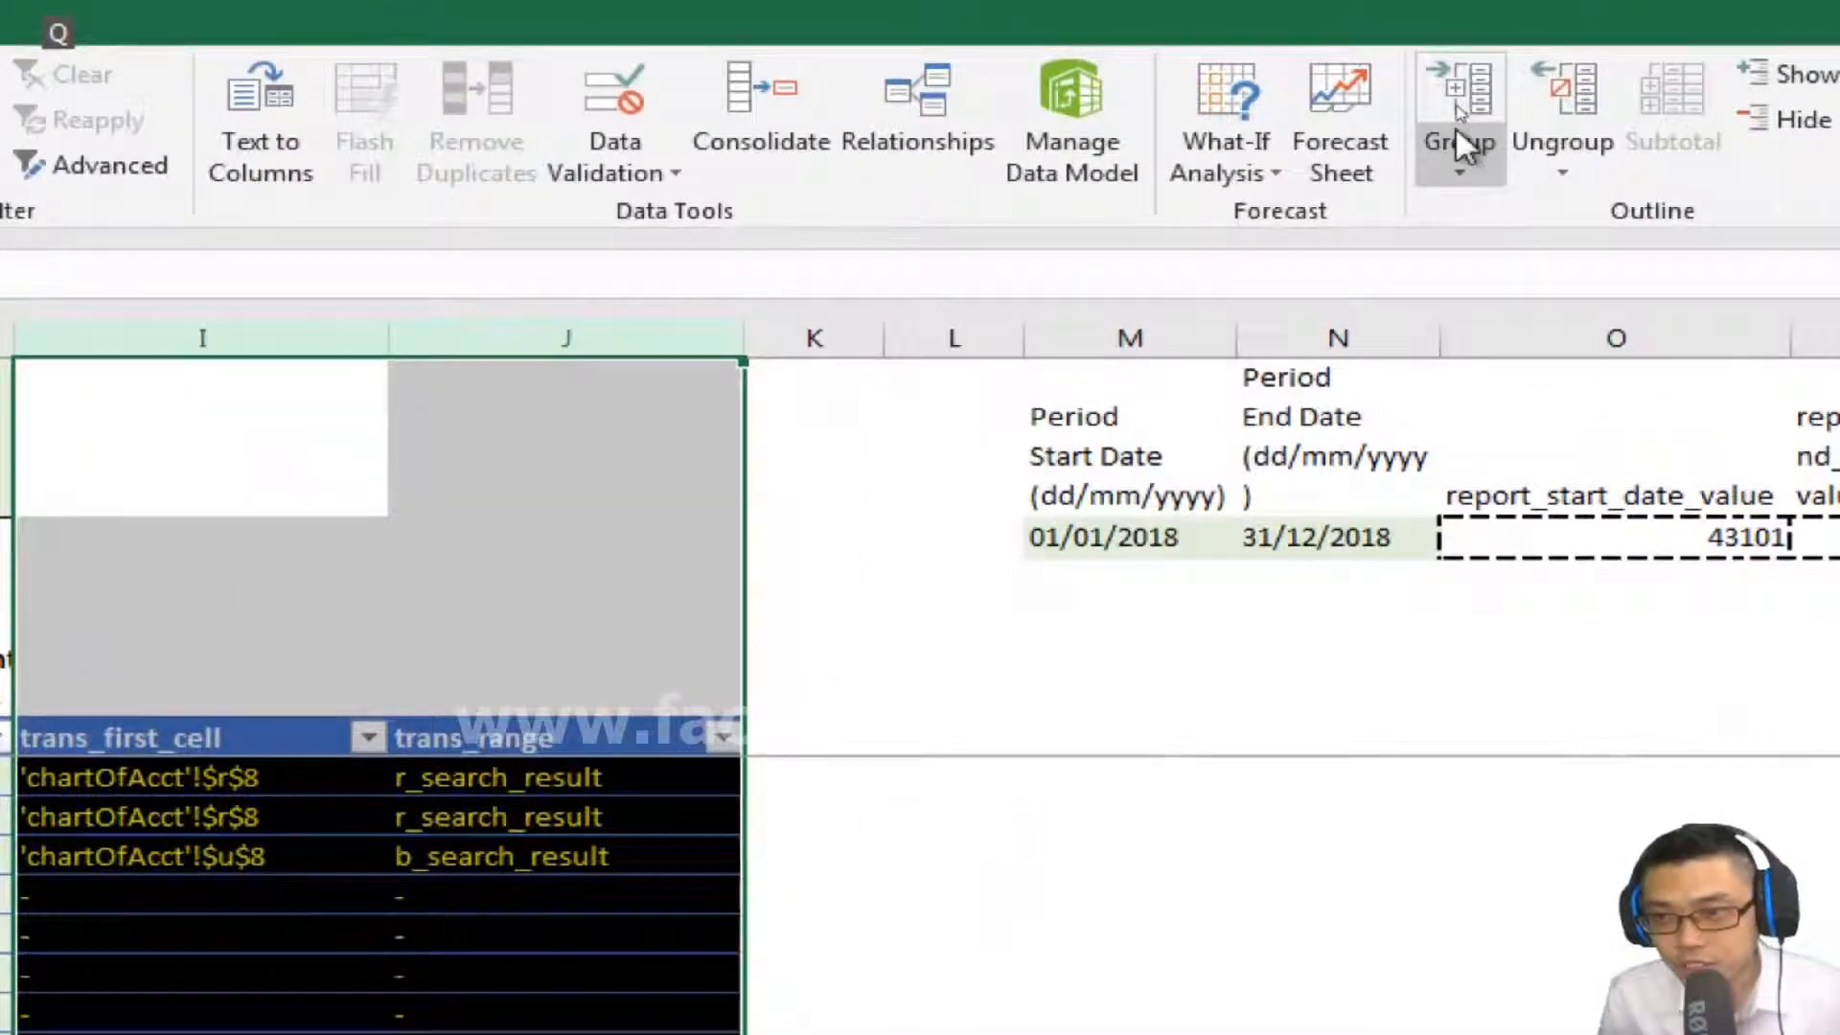
click(1457, 130)
click(1482, 192)
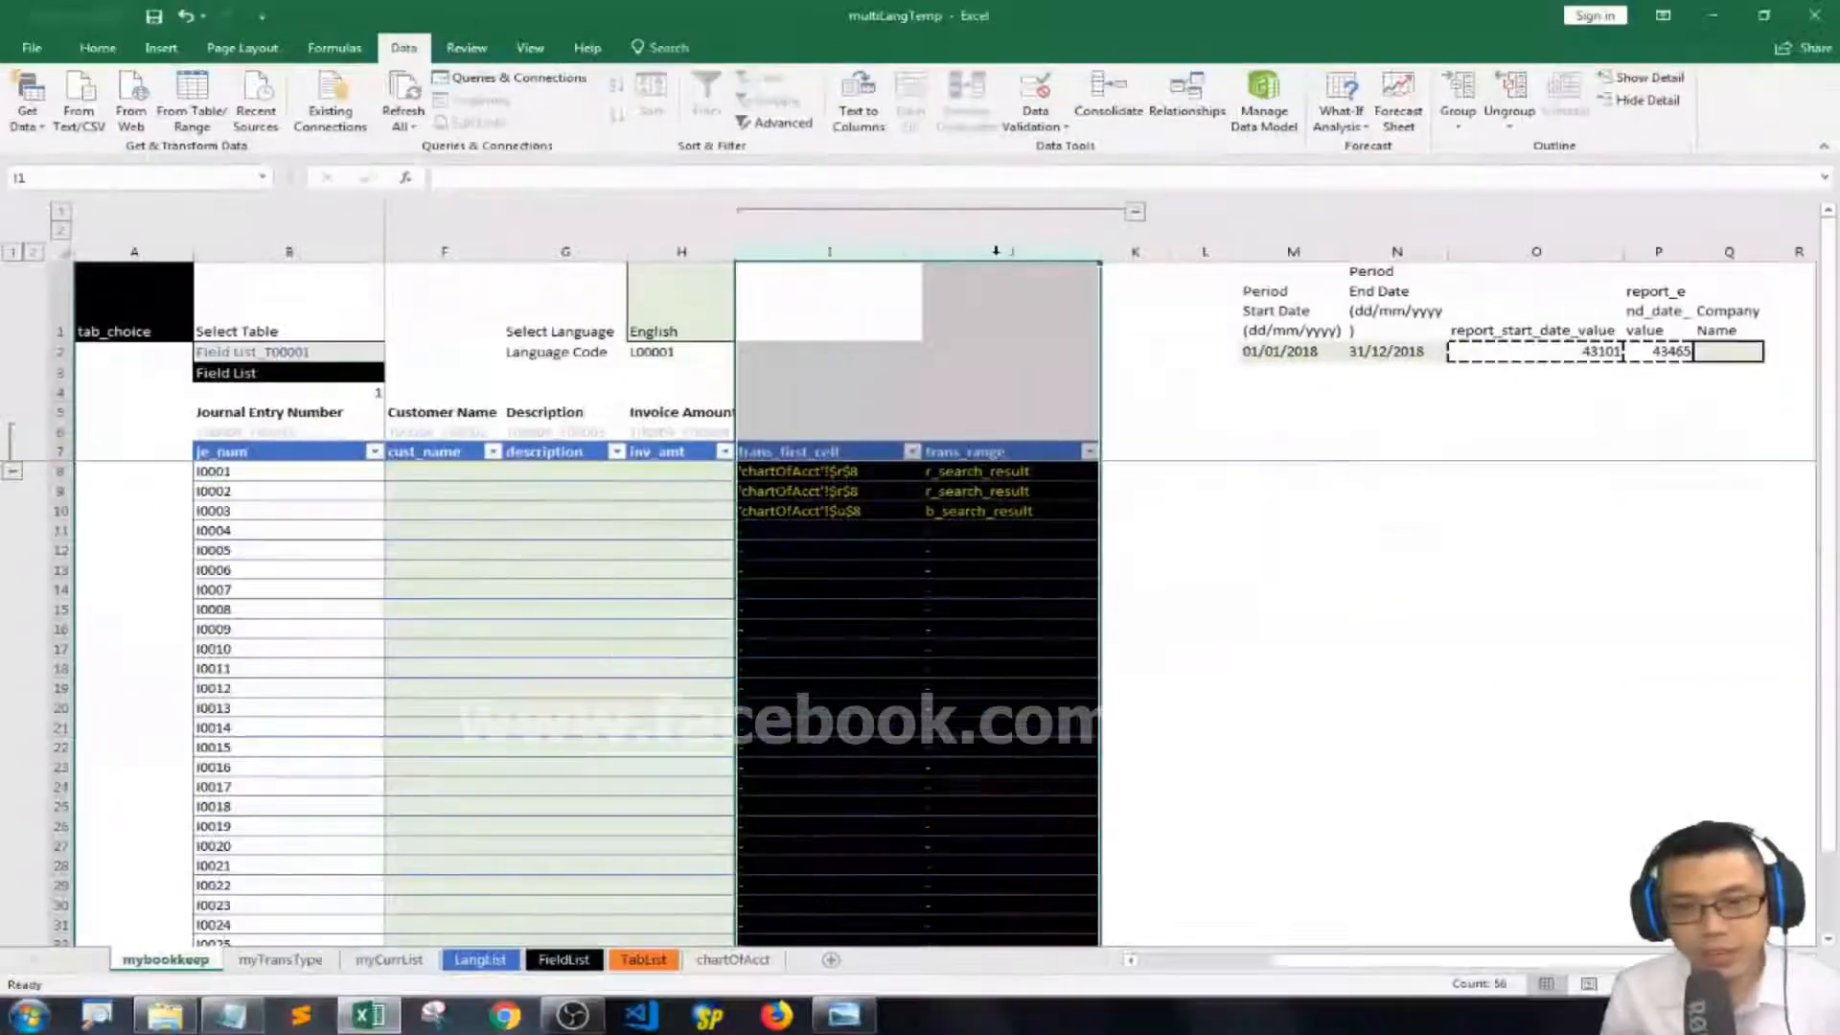
Try out the new outline by collapsing and re-expanding the grouped helper columns I:J.
click(850, 345)
key(Right)
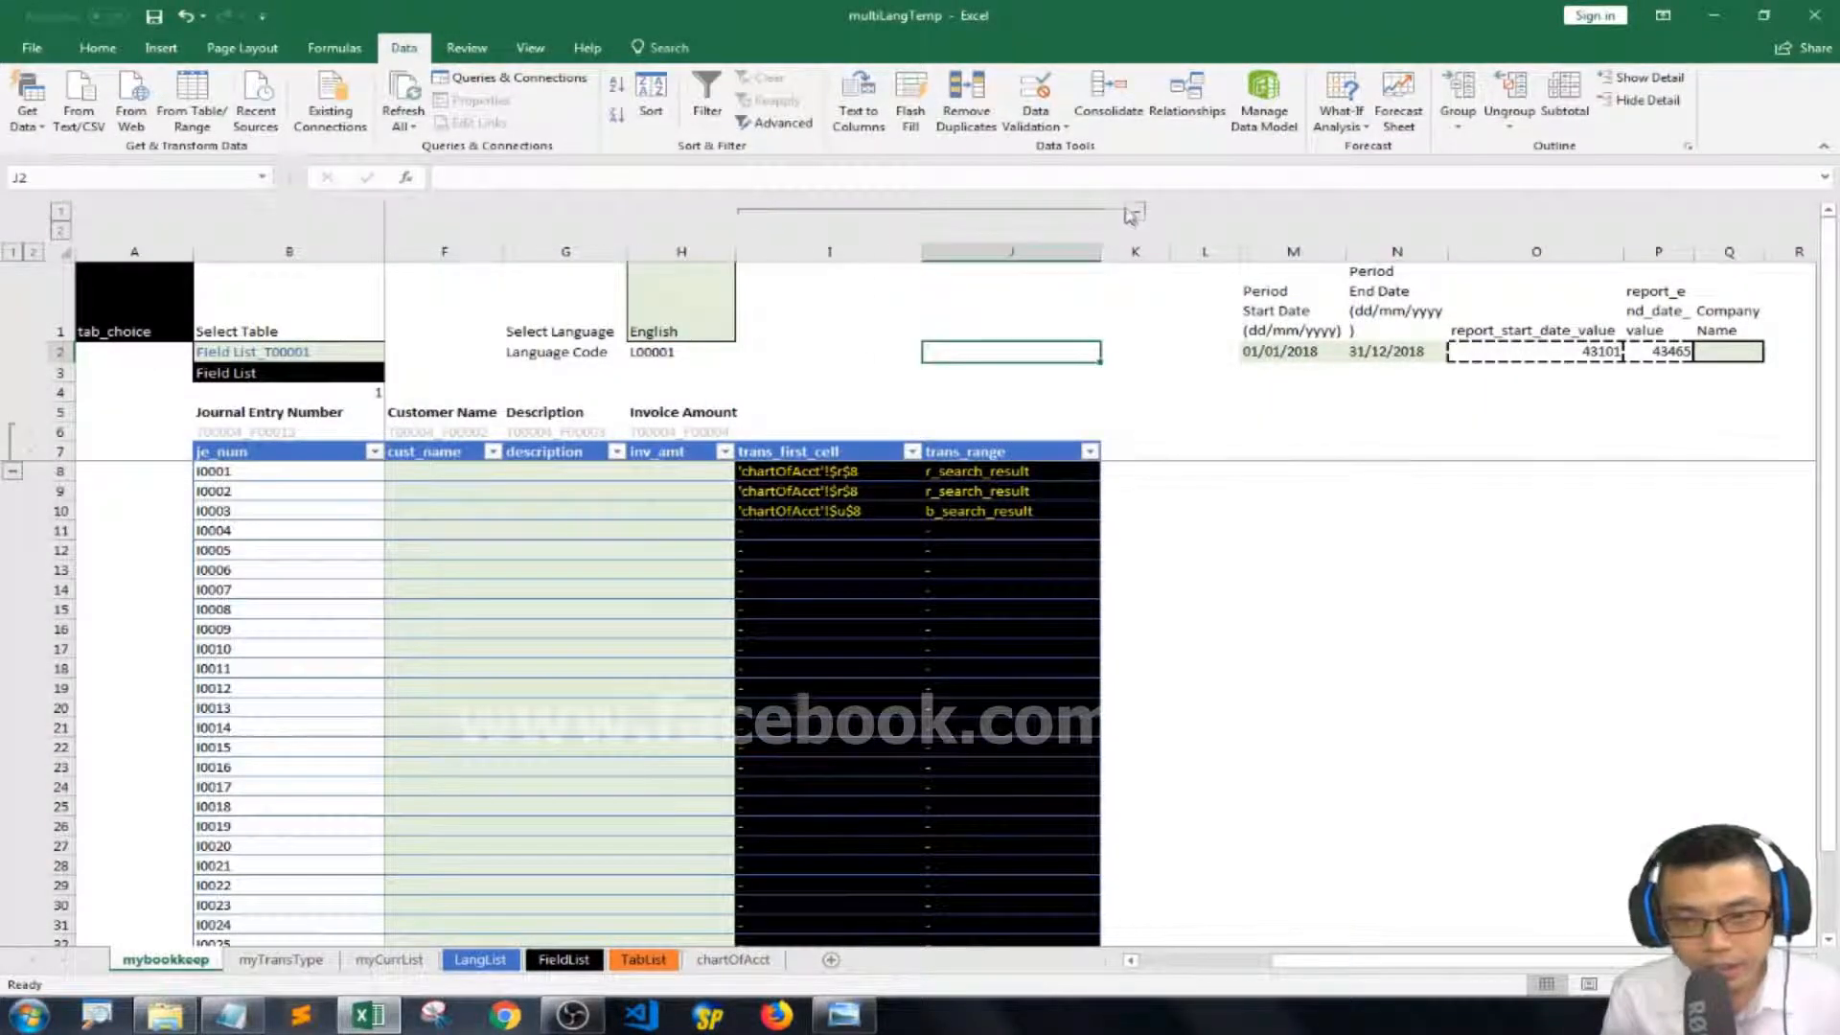
click(1133, 213)
click(770, 212)
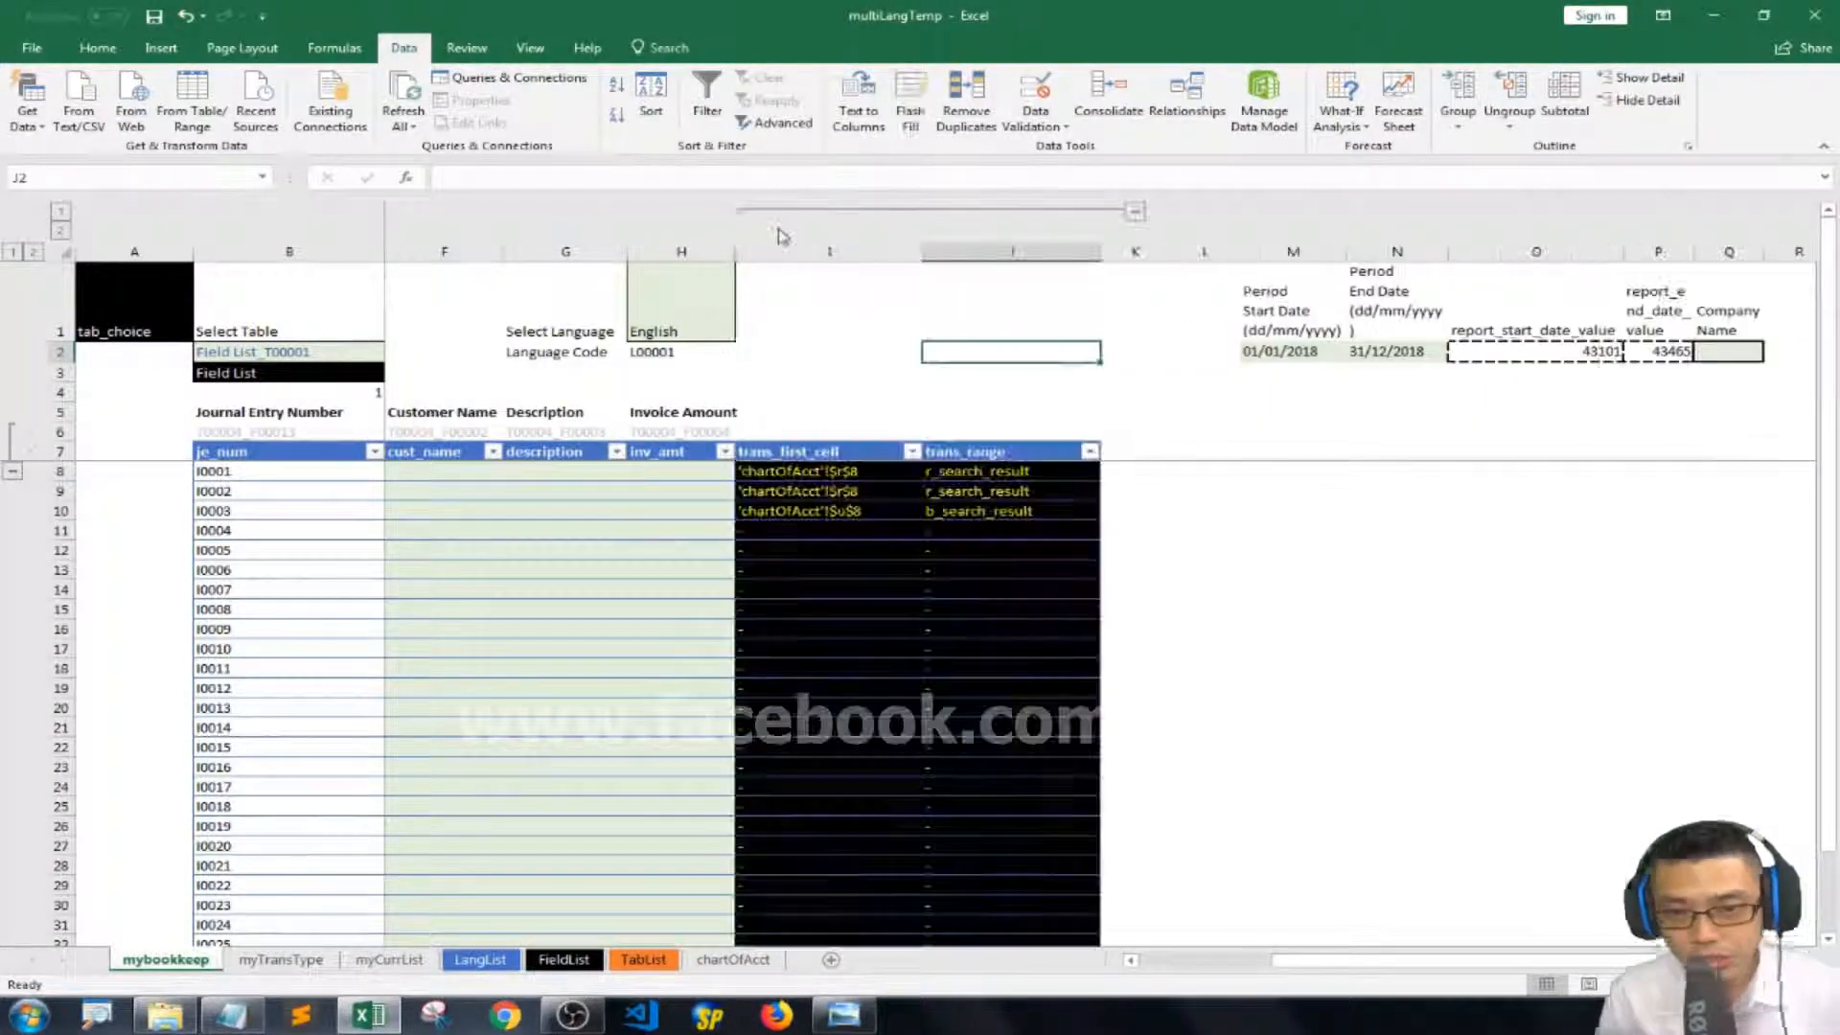
Review the trans_party entry and its translations in the Notepad field notes.
key(Left)
key(Left)
key(Left)
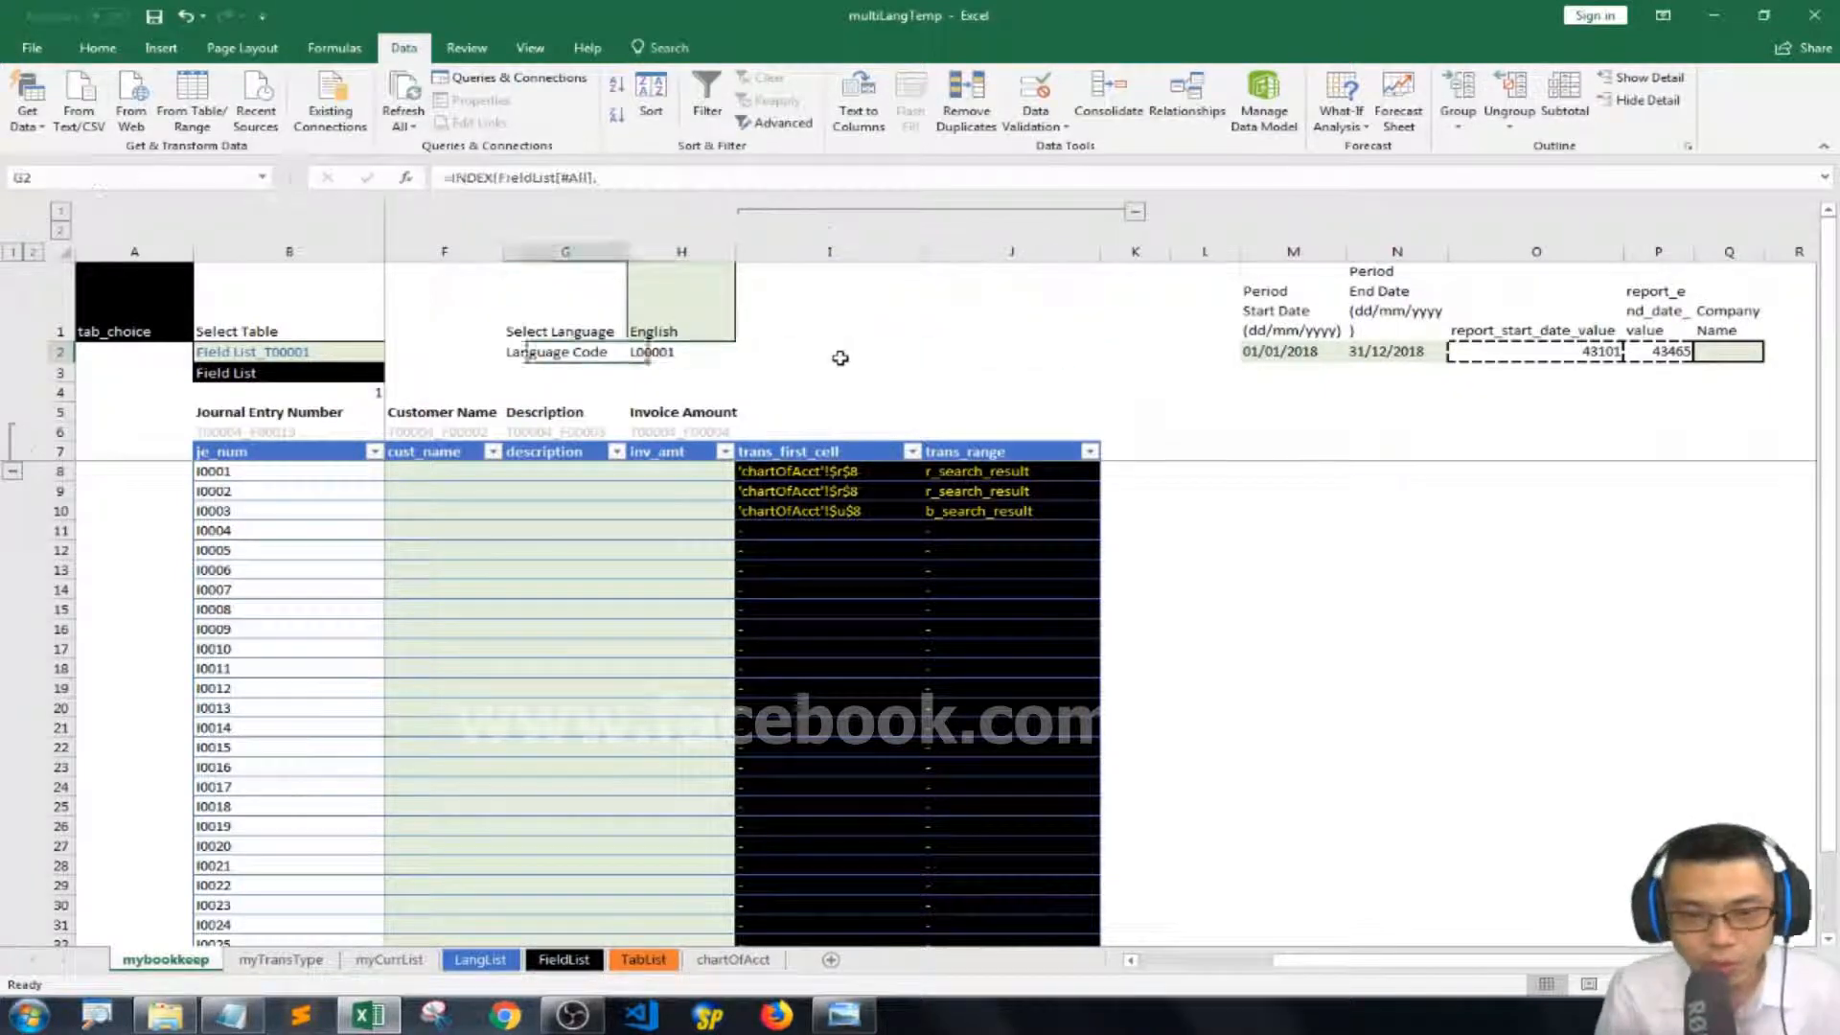
key(Down)
key(Left)
key(Left)
key(Left)
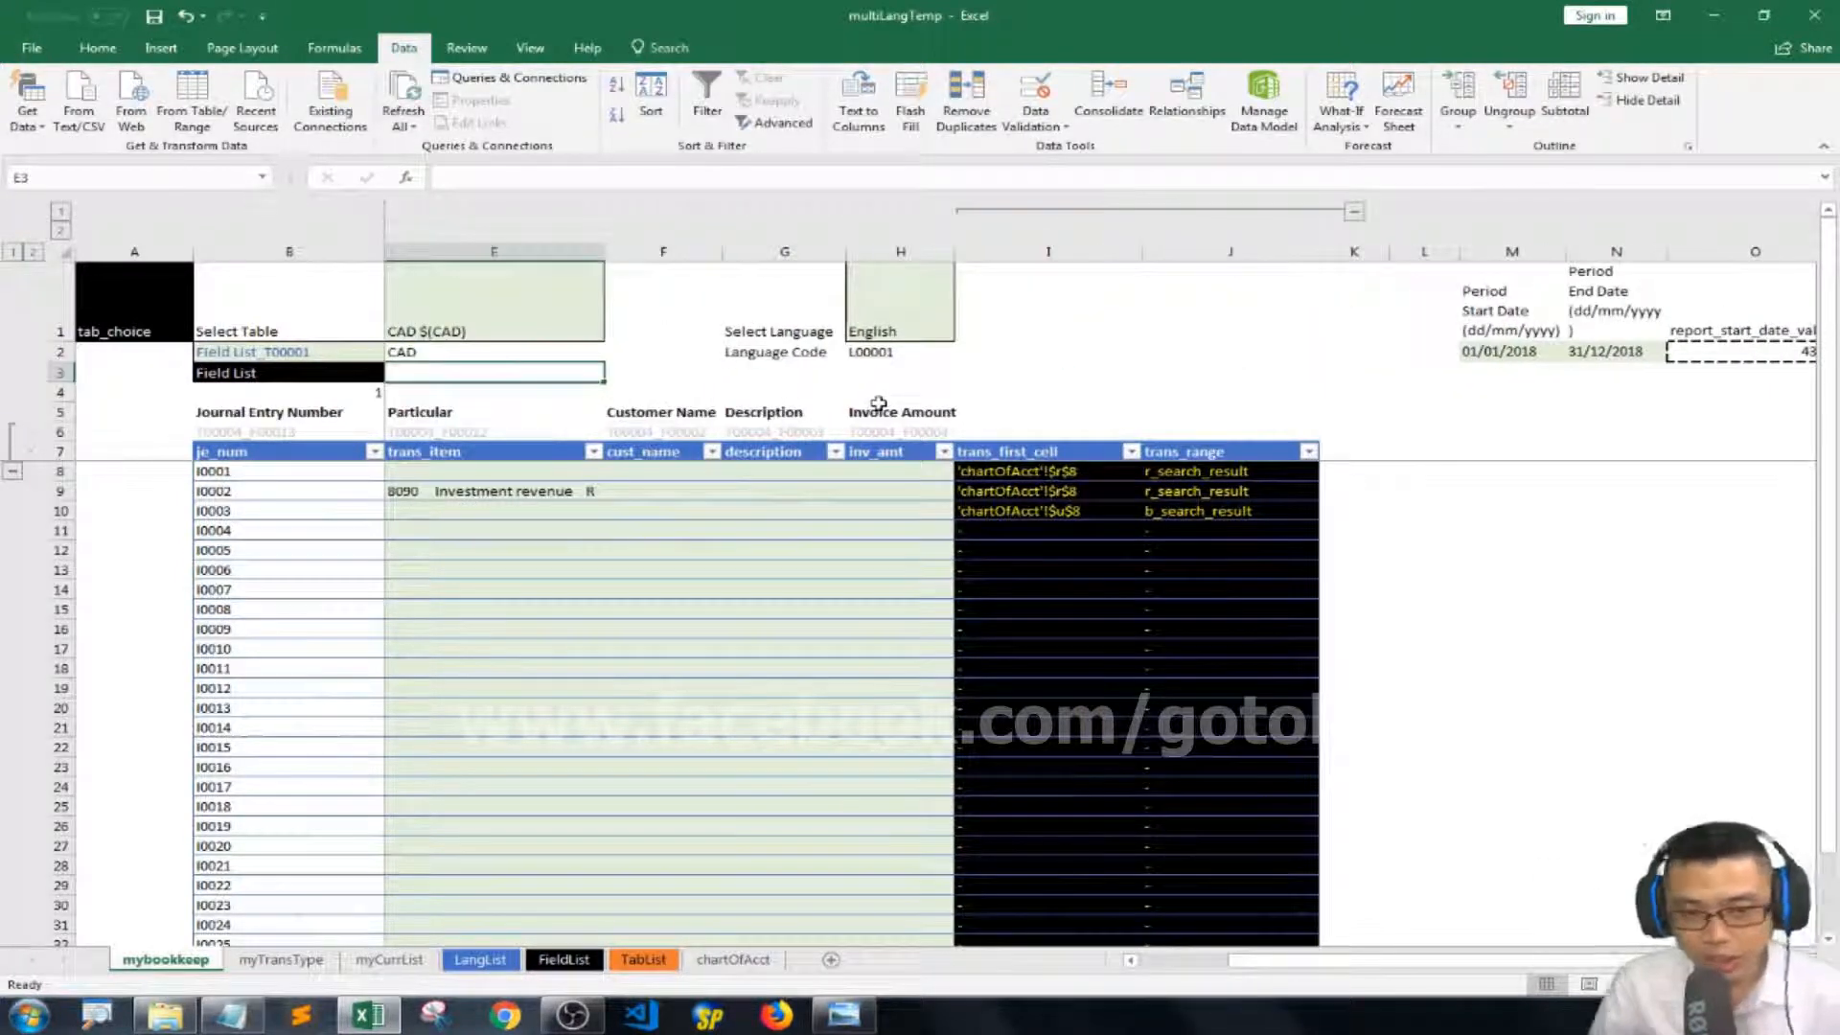
key(Right)
key(Left)
key(Left)
key(alt+Tab)
click(1275, 479)
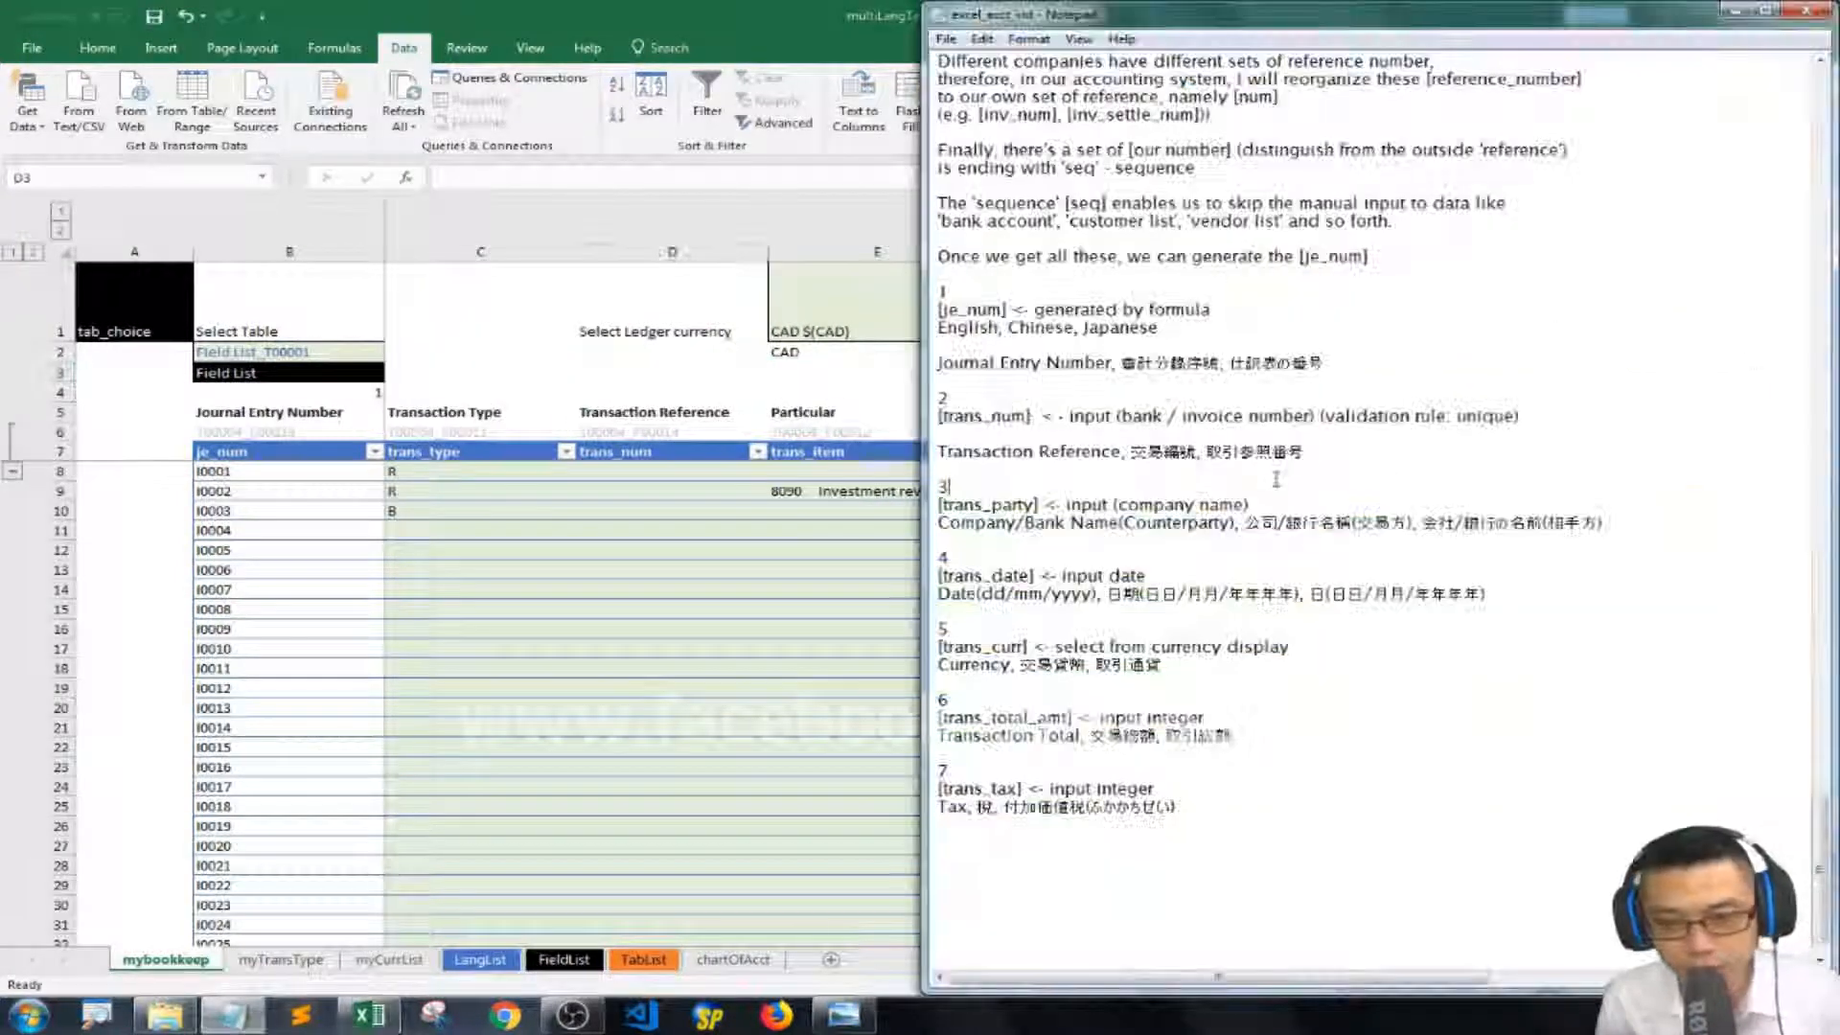
key(Down)
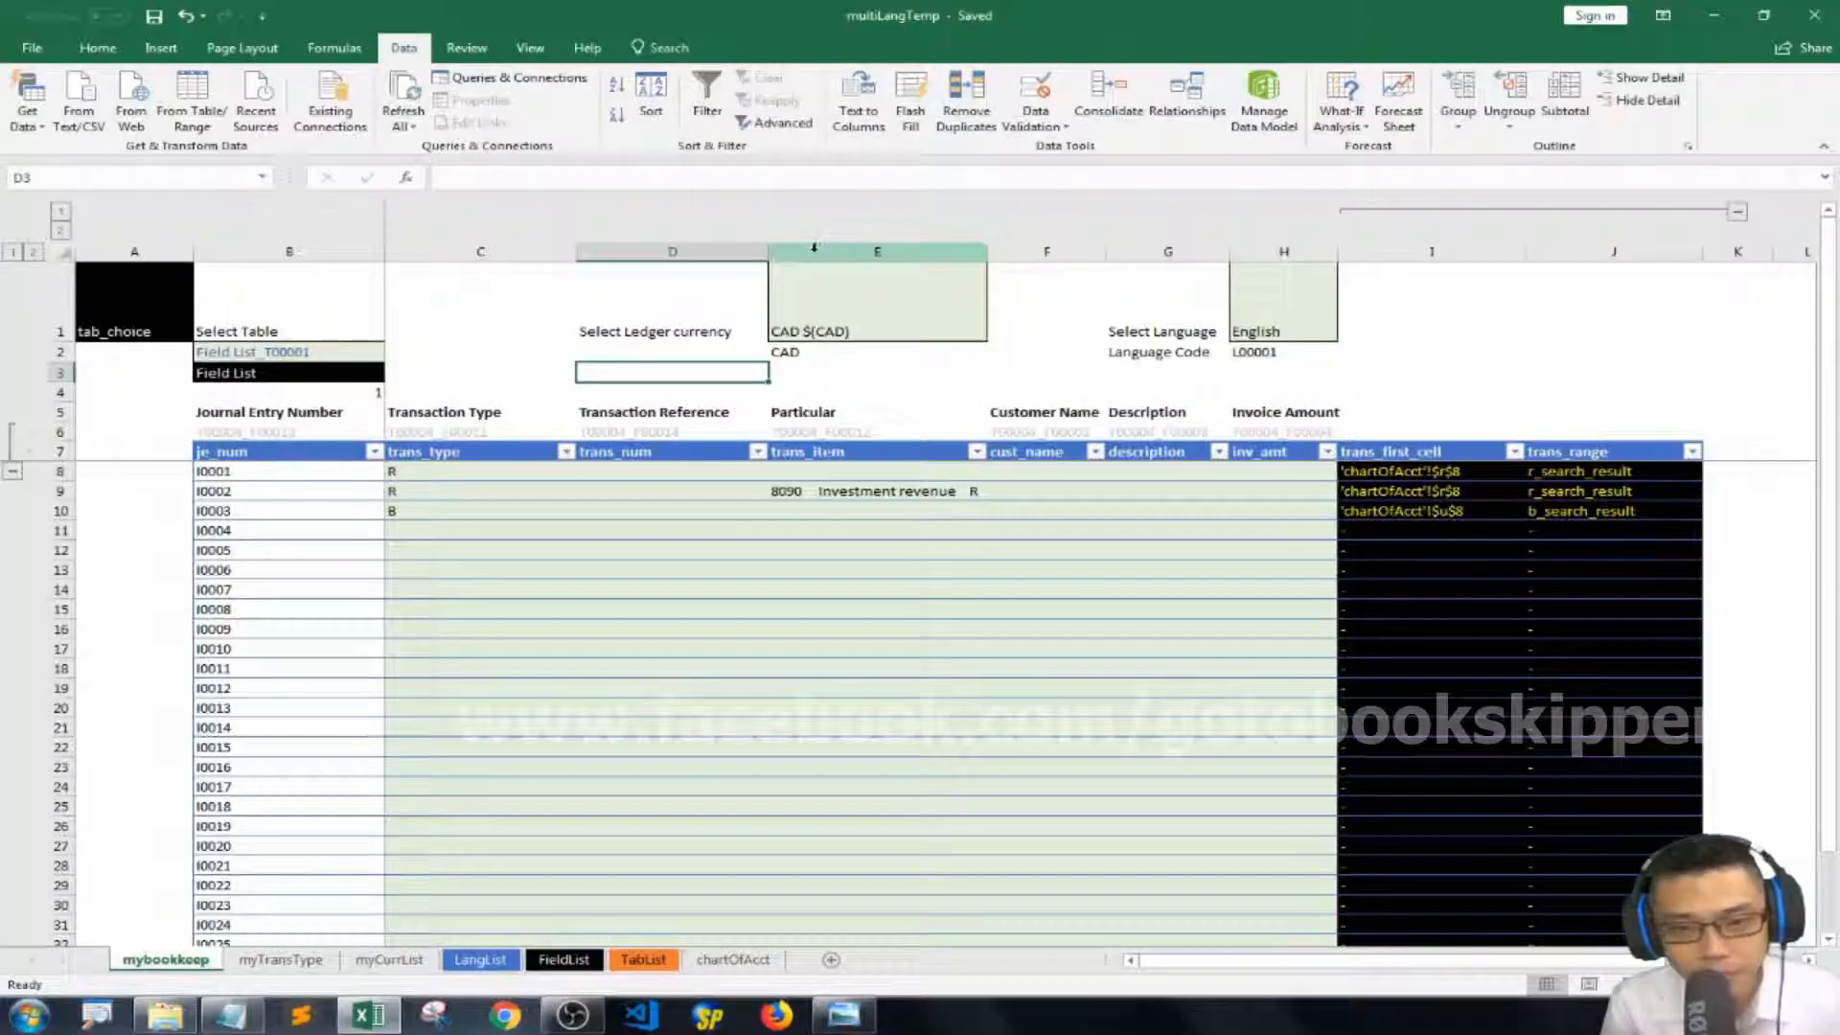
Insert a table column between trans_num and trans_item and name its header trans_party.
right_click(476, 27)
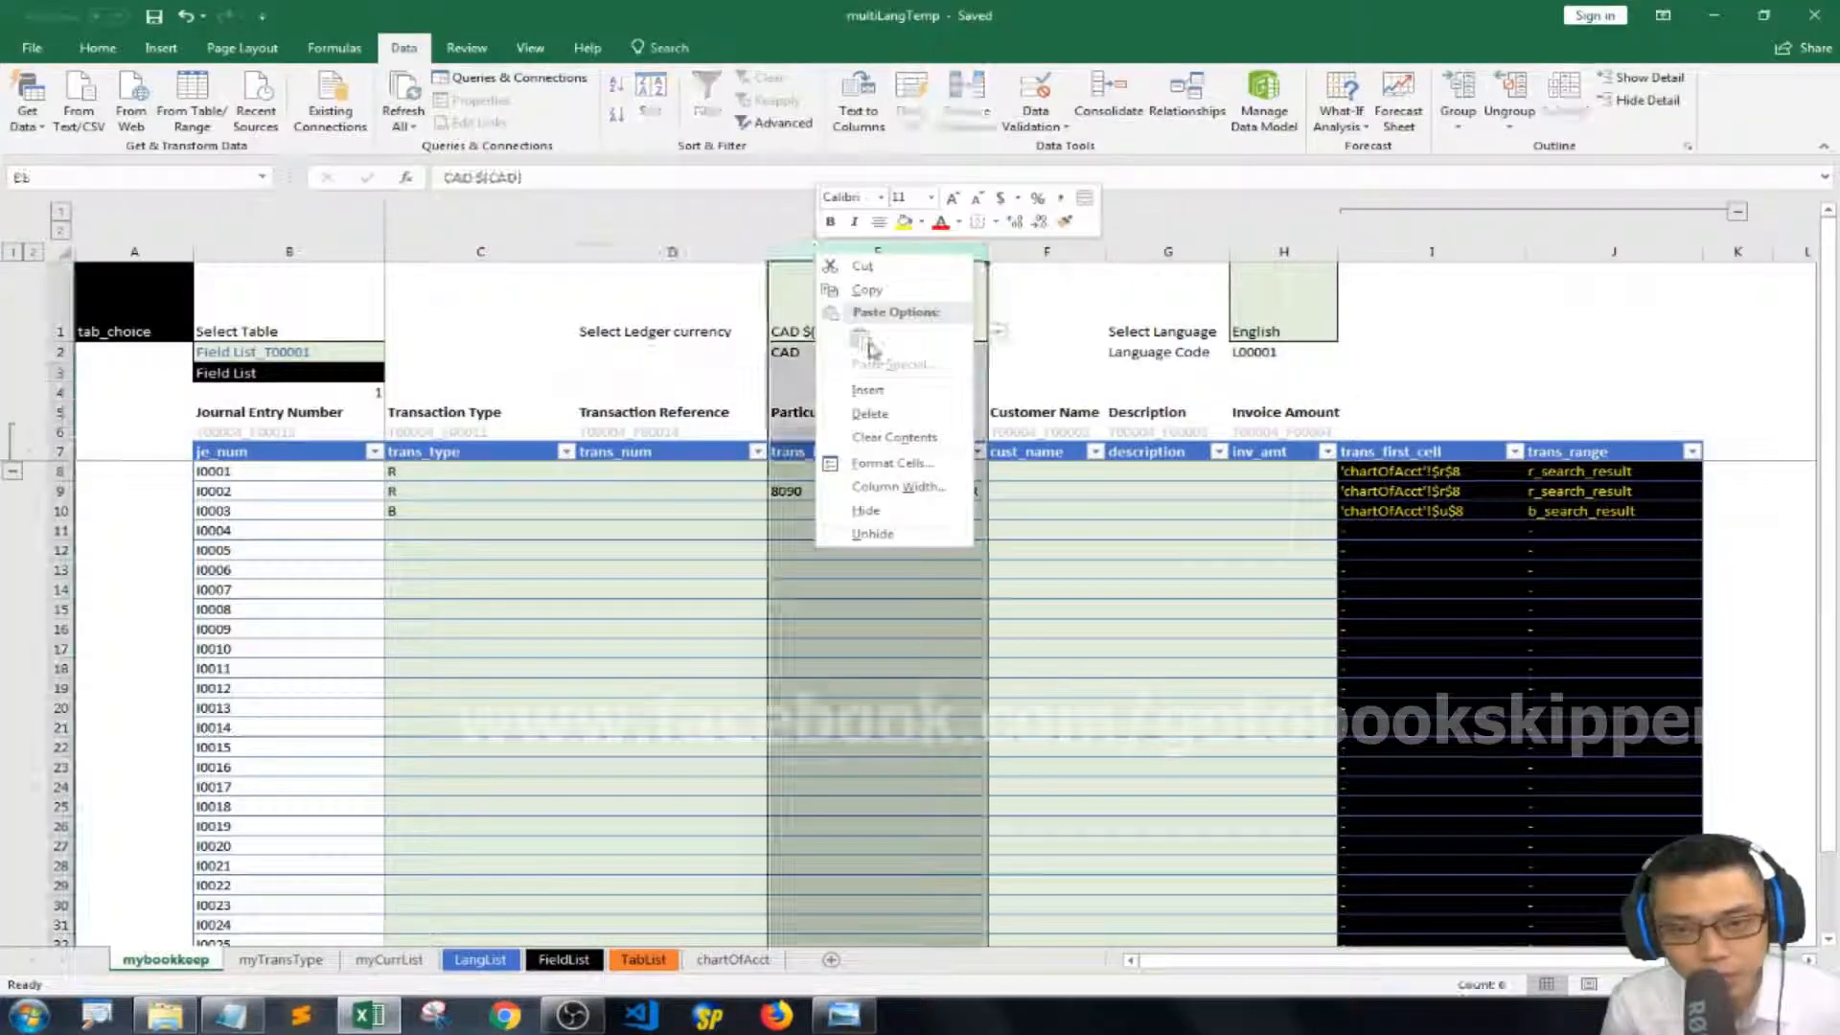
click(862, 392)
click(808, 450)
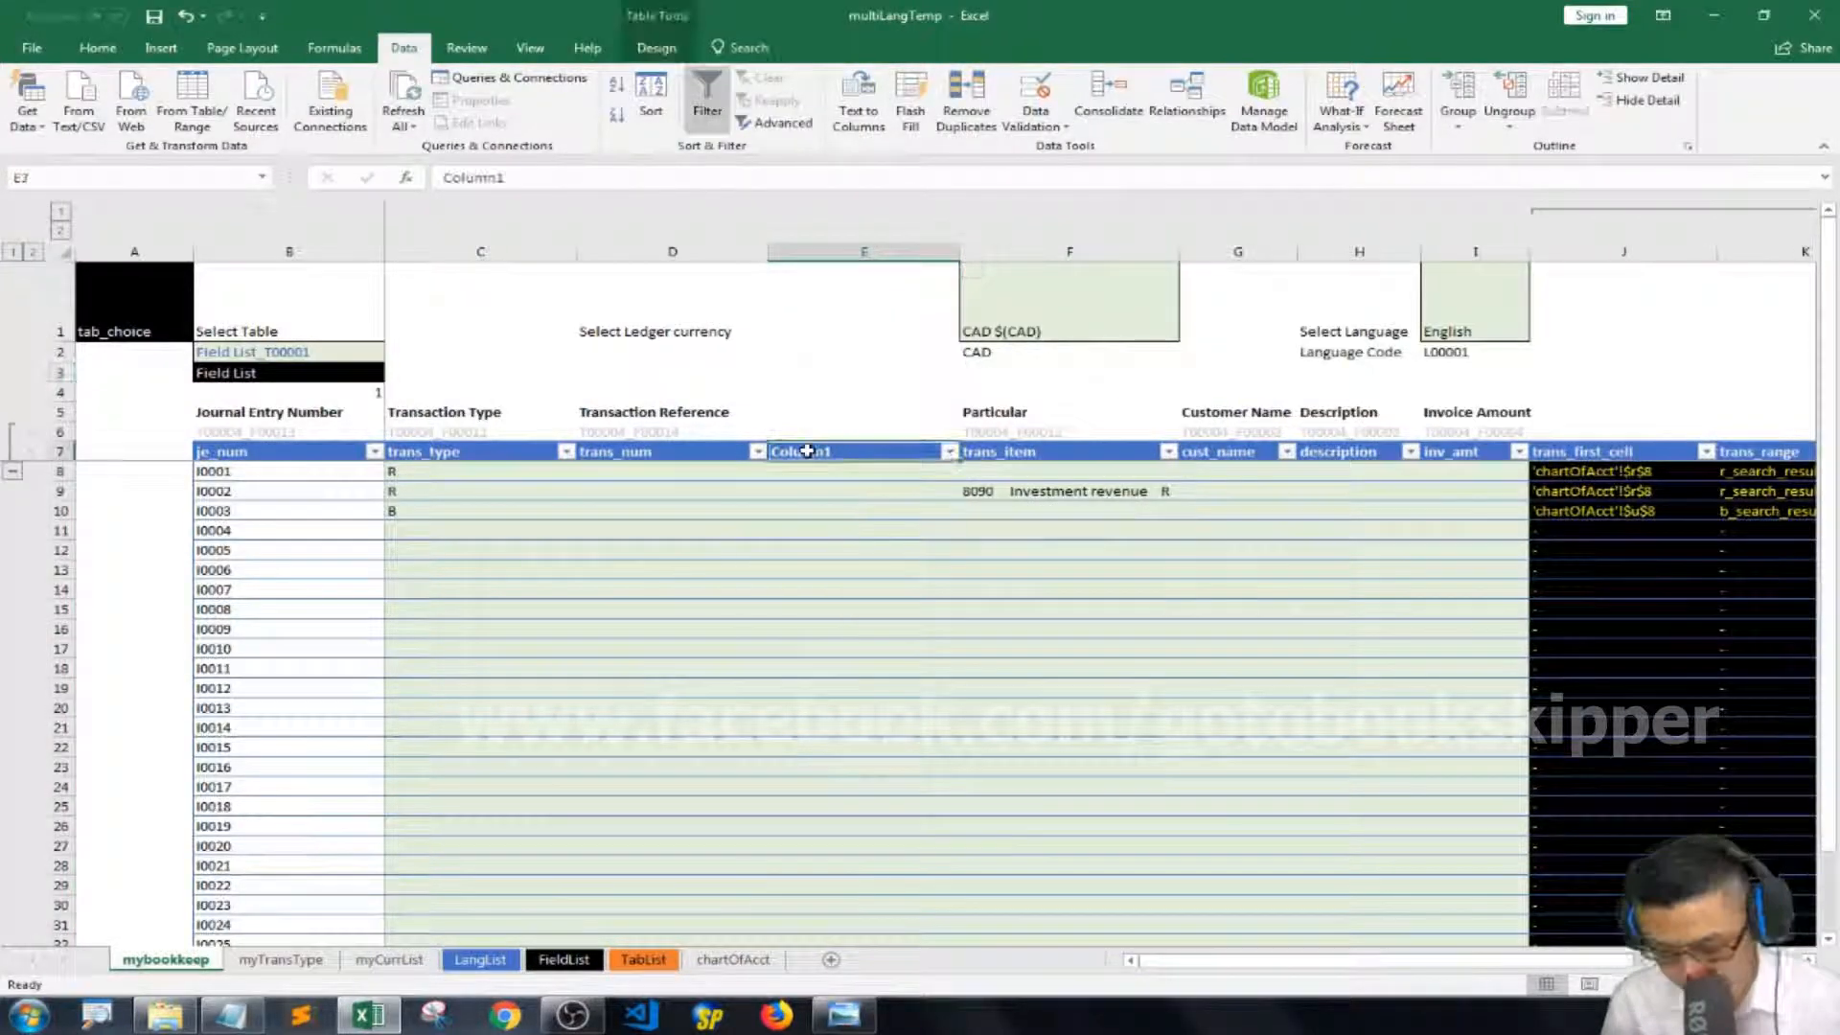
text(tra)
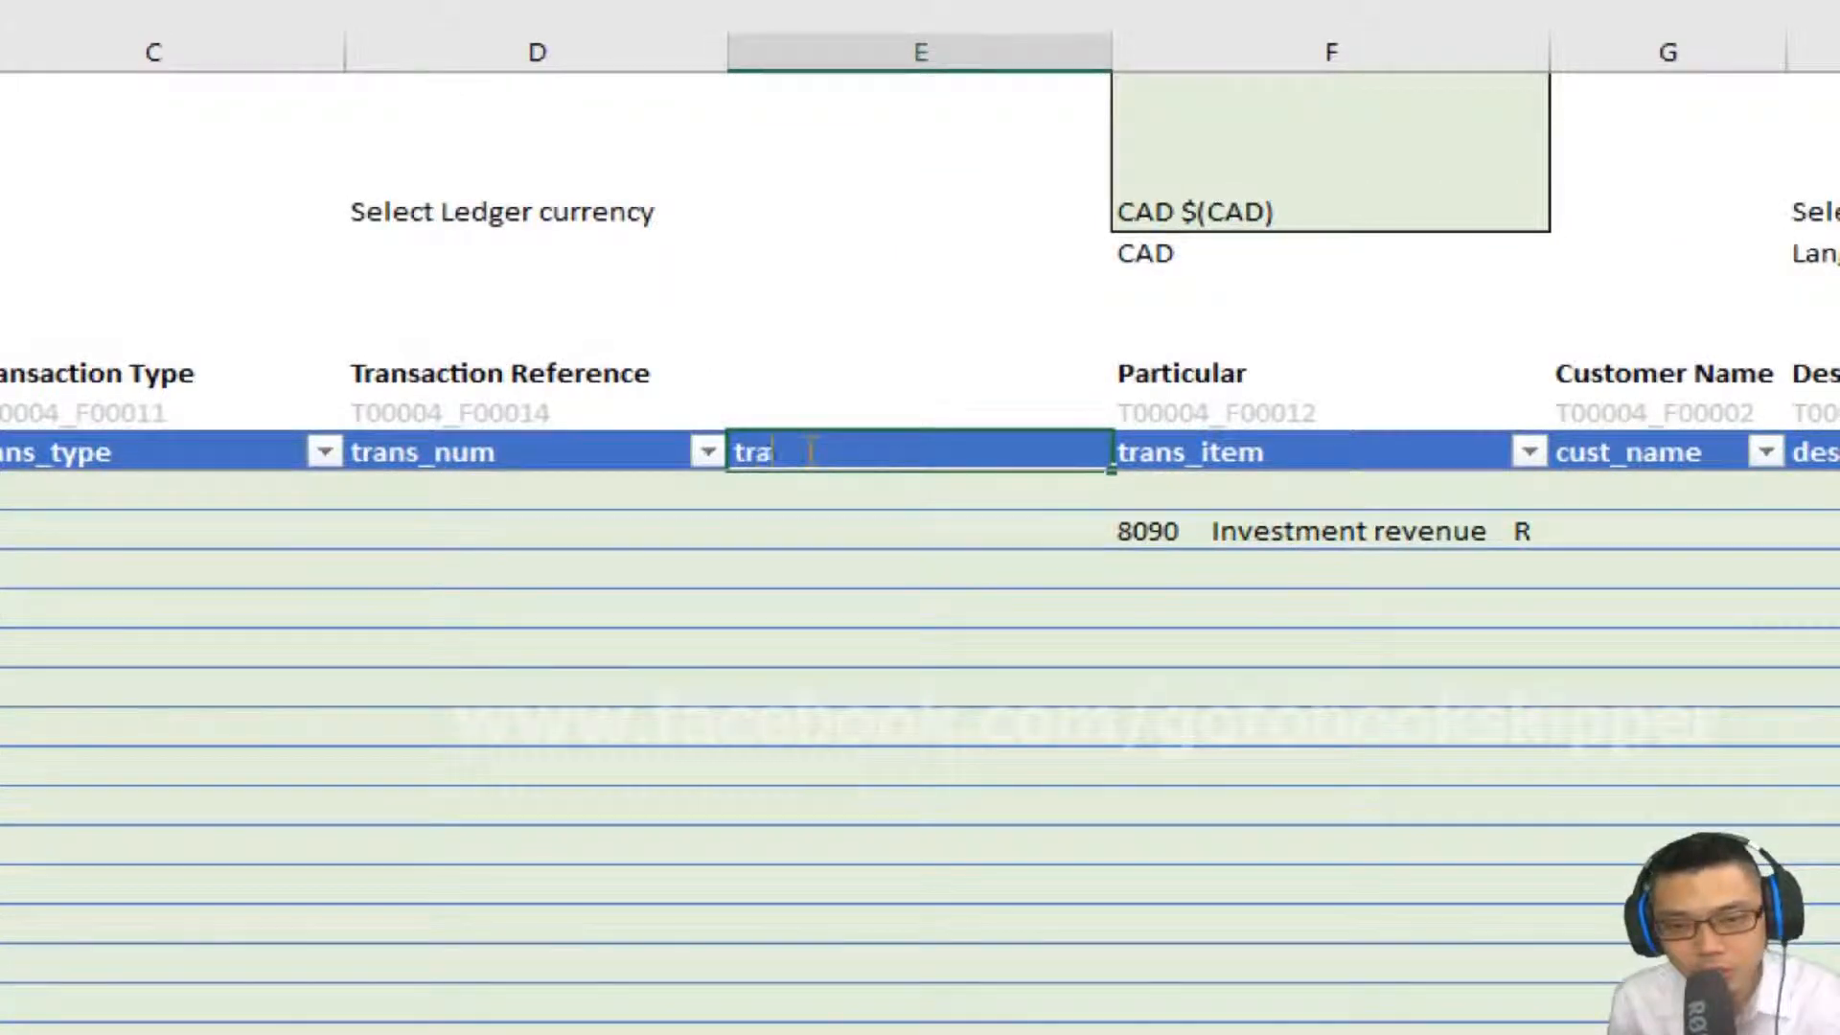
text(ns_party)
key(Return)
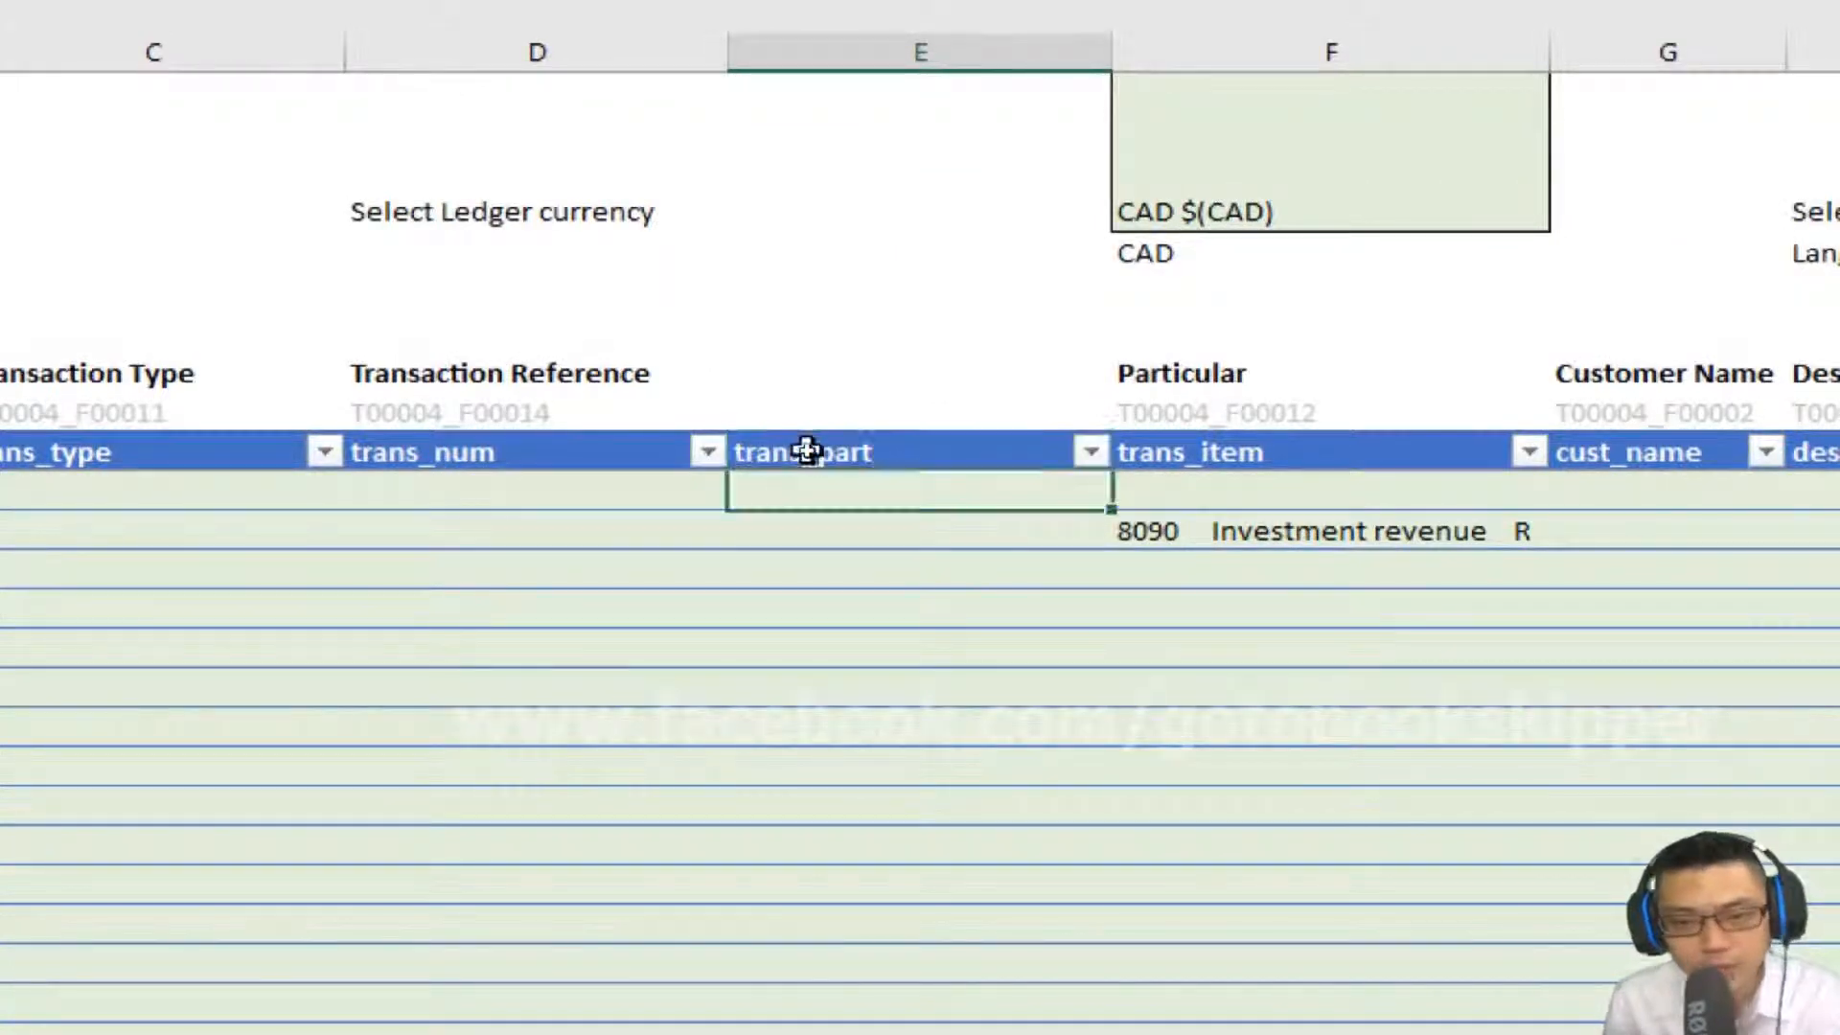
Copy the display-name and field-reference formulas from trans_num's D5:D6 to the cells above trans_party.
key(Up)
key(Up)
key(Up)
key(Left)
key(shift+Down)
key(ctrl+c)
key(Right)
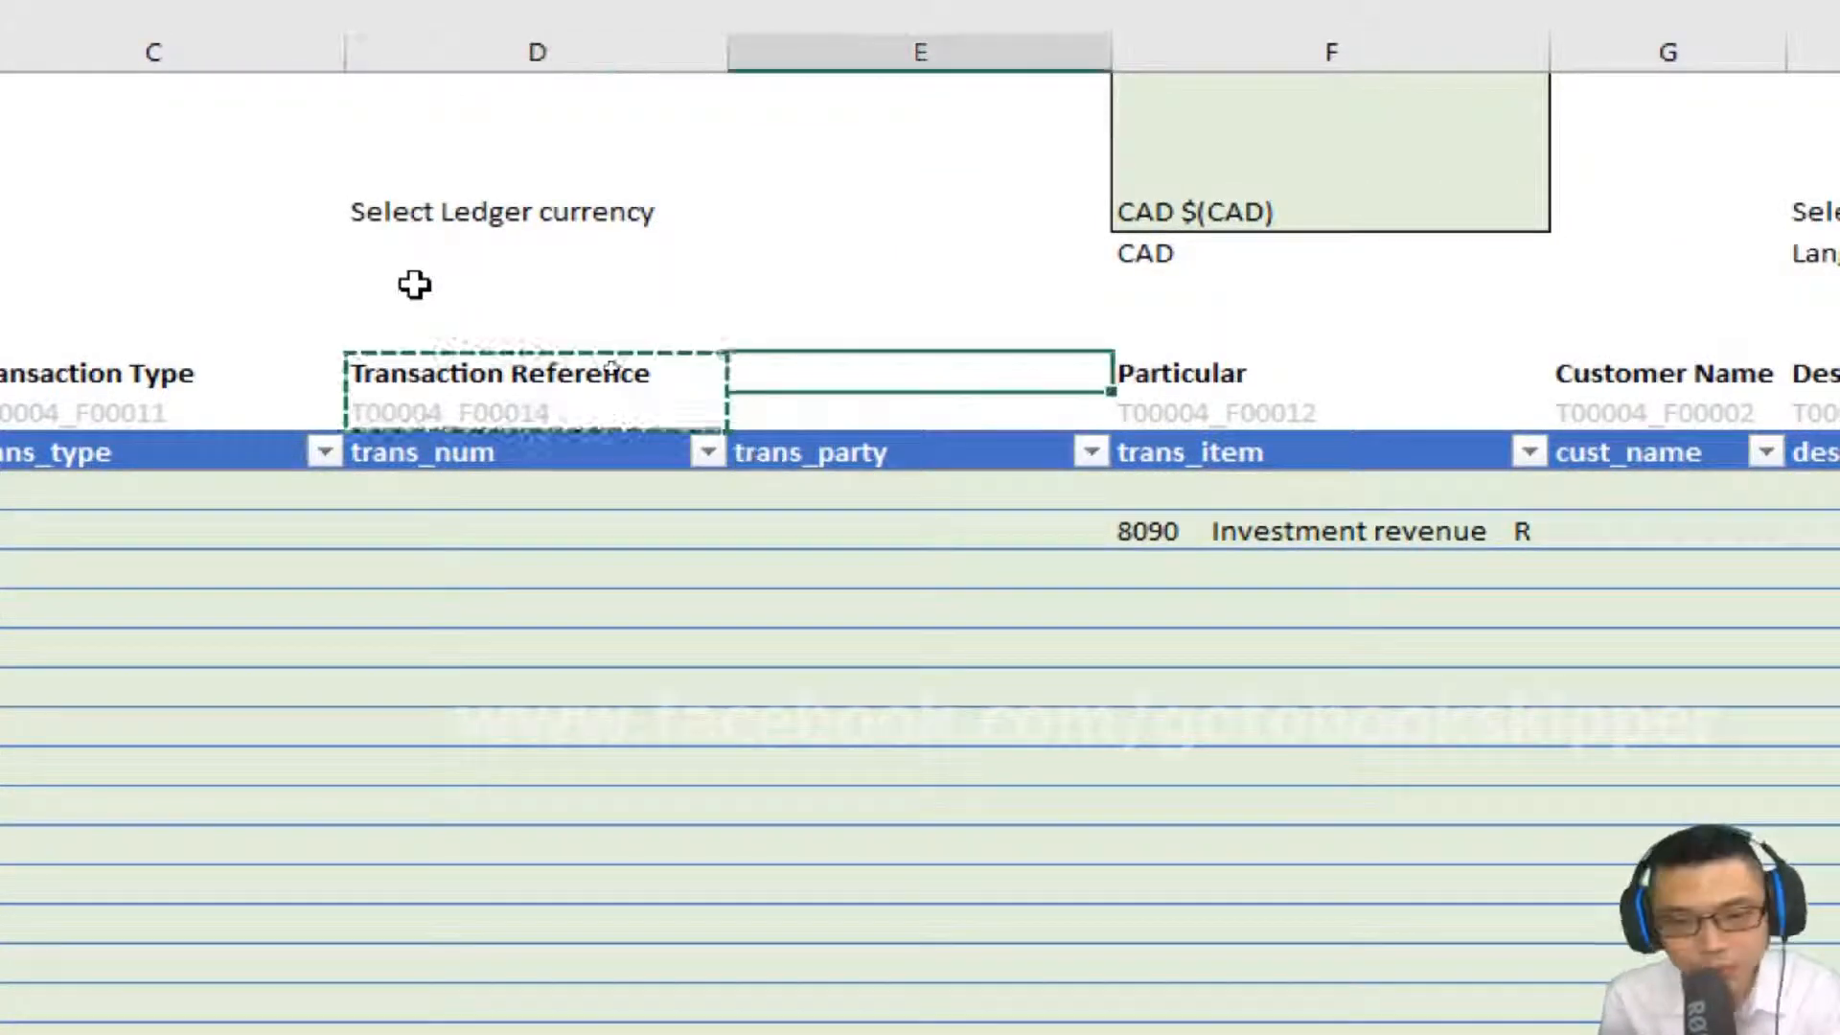
key(ctrl+v)
Copy the trans_party header, follow the Field List table link, and paste it as a value in J51.
key(Down)
key(Down)
key(ctrl+c)
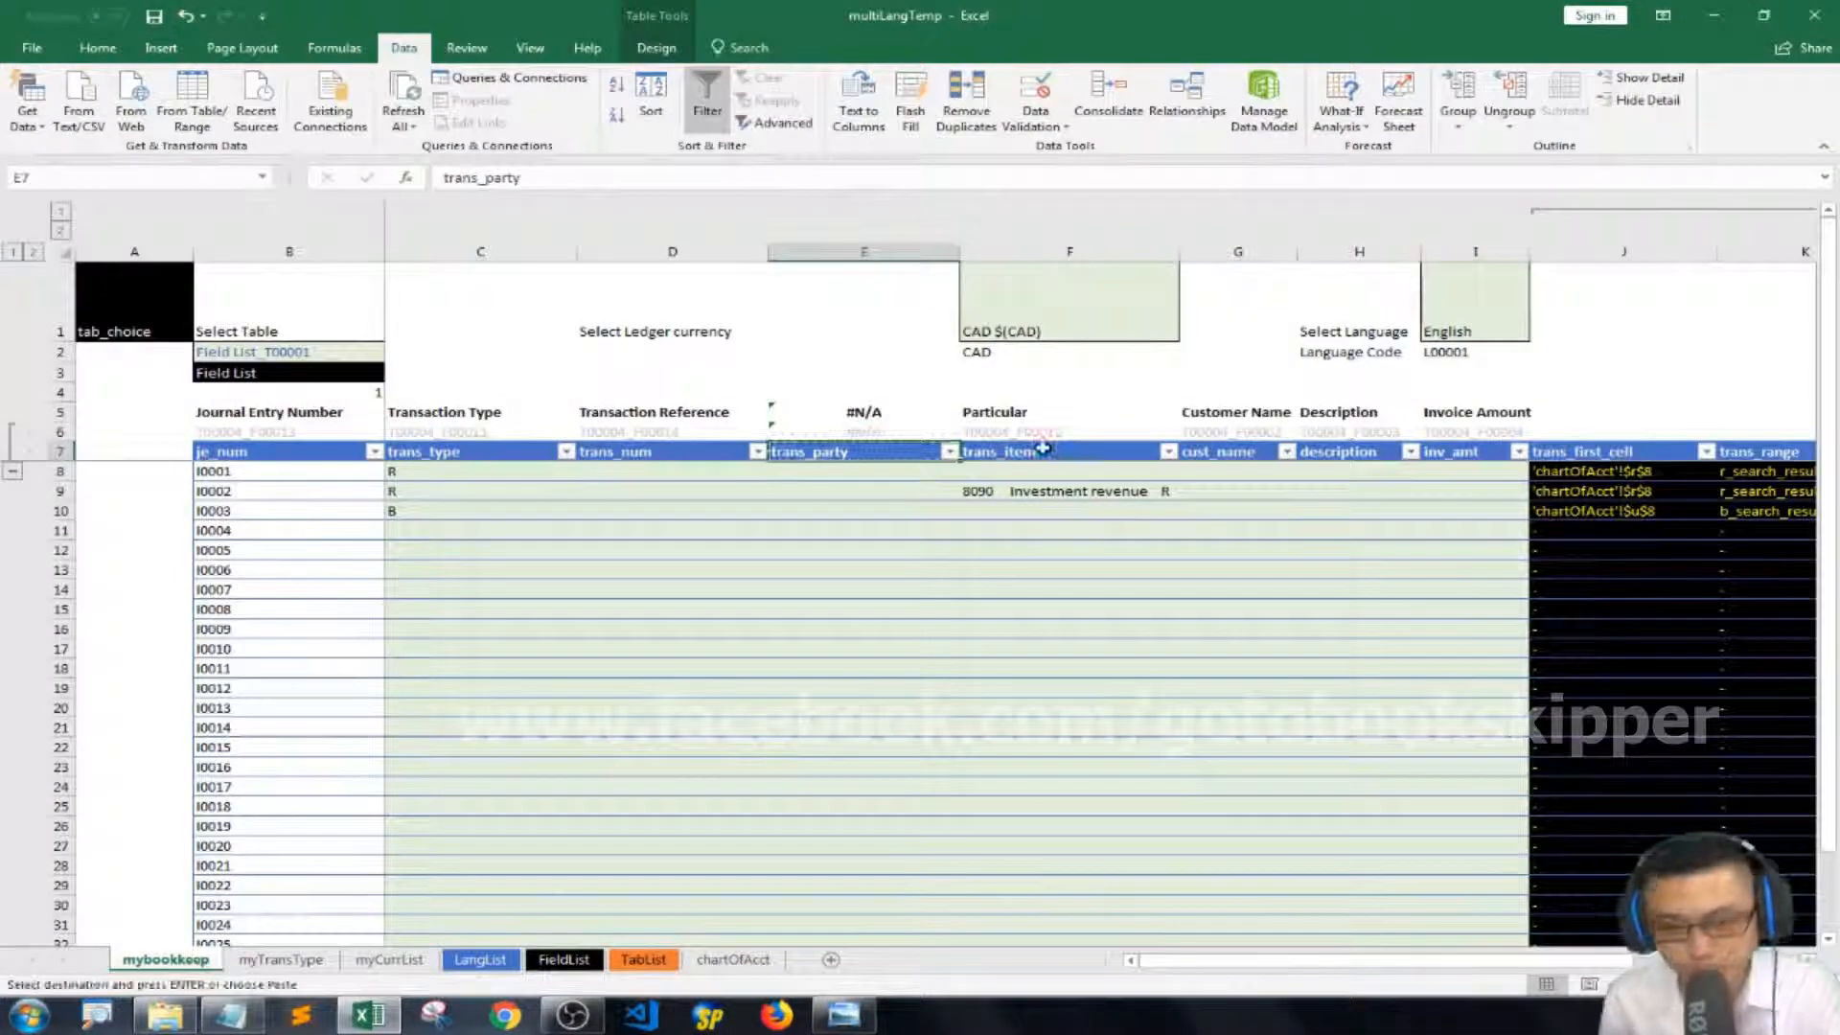
click(254, 386)
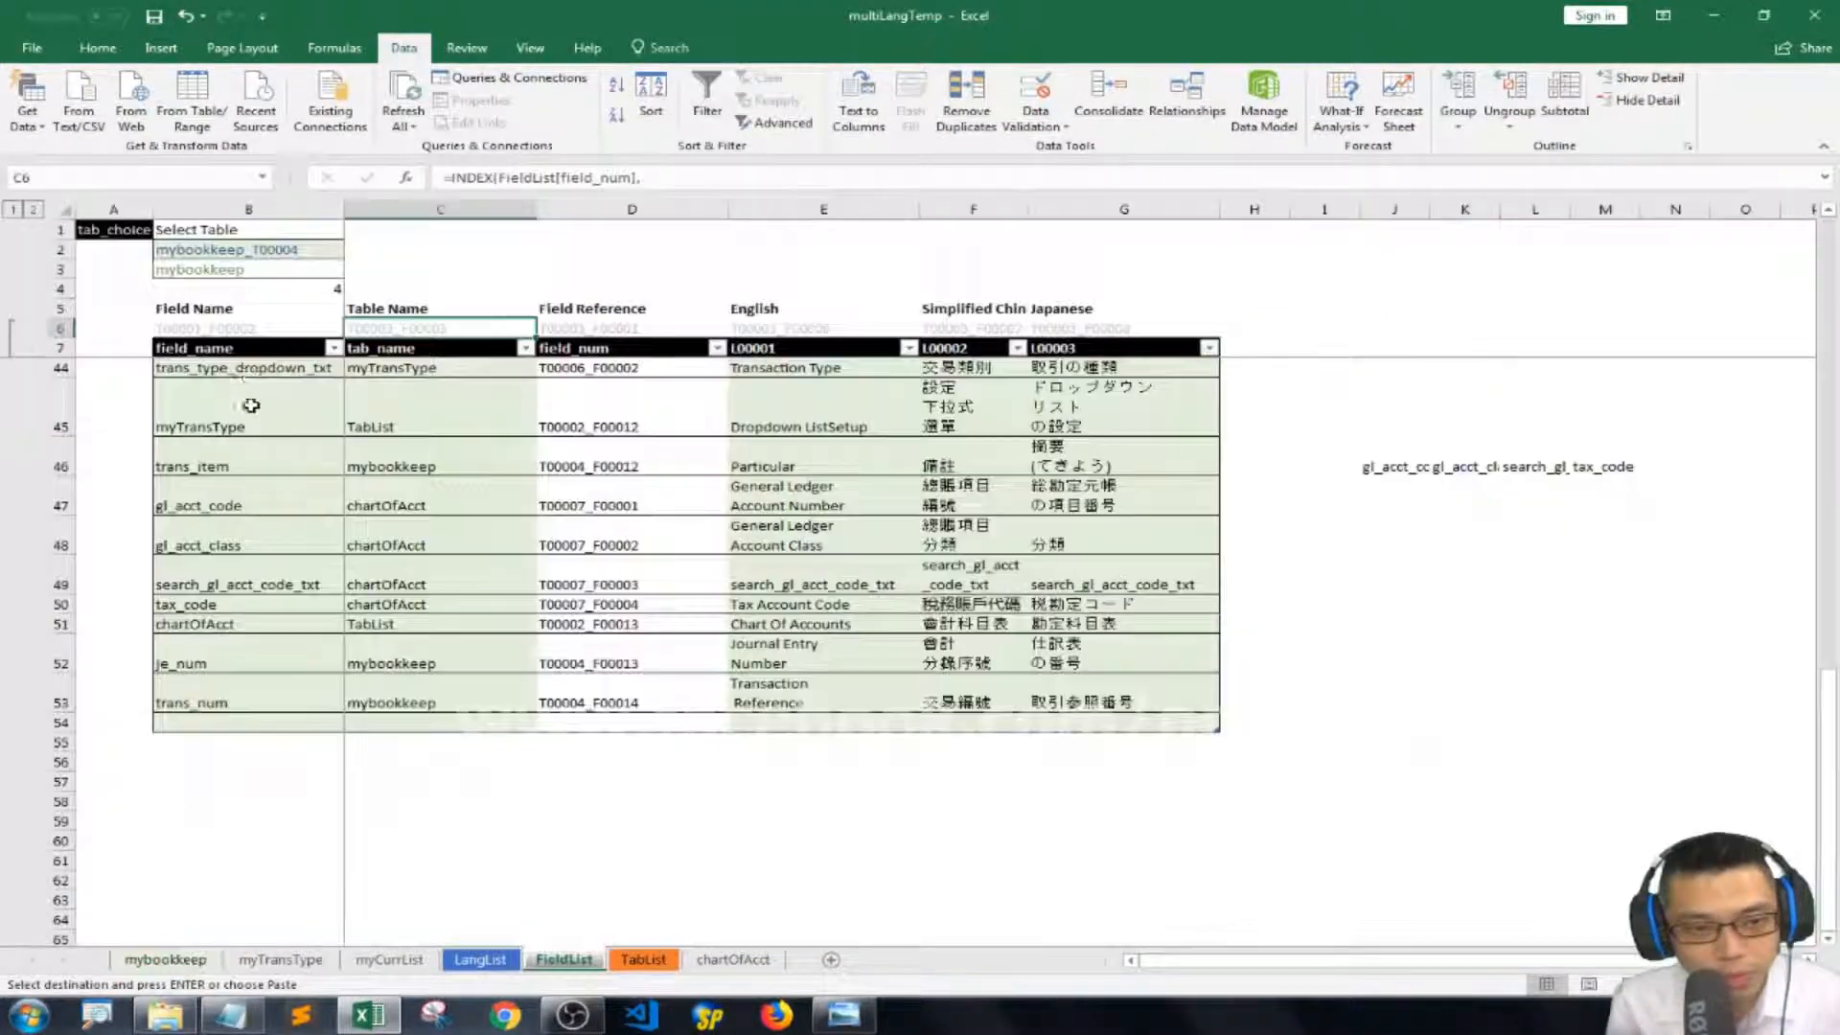
right_click(1396, 624)
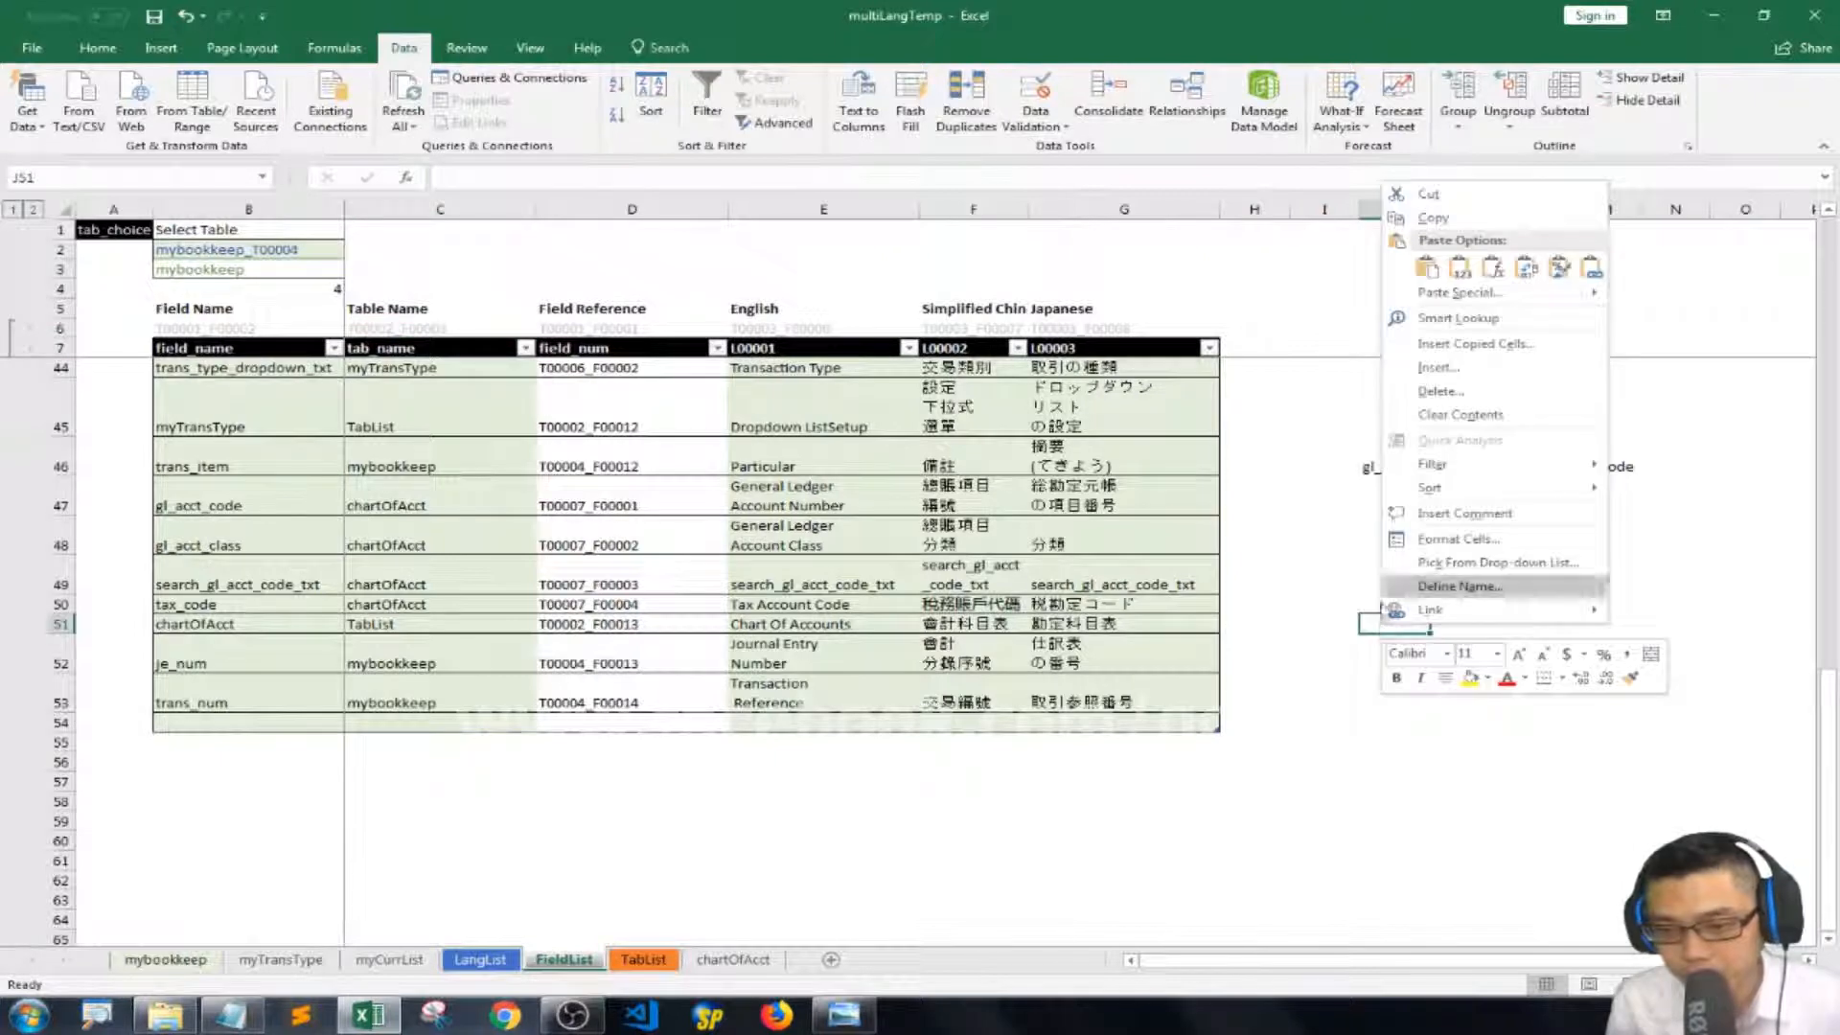
click(1466, 269)
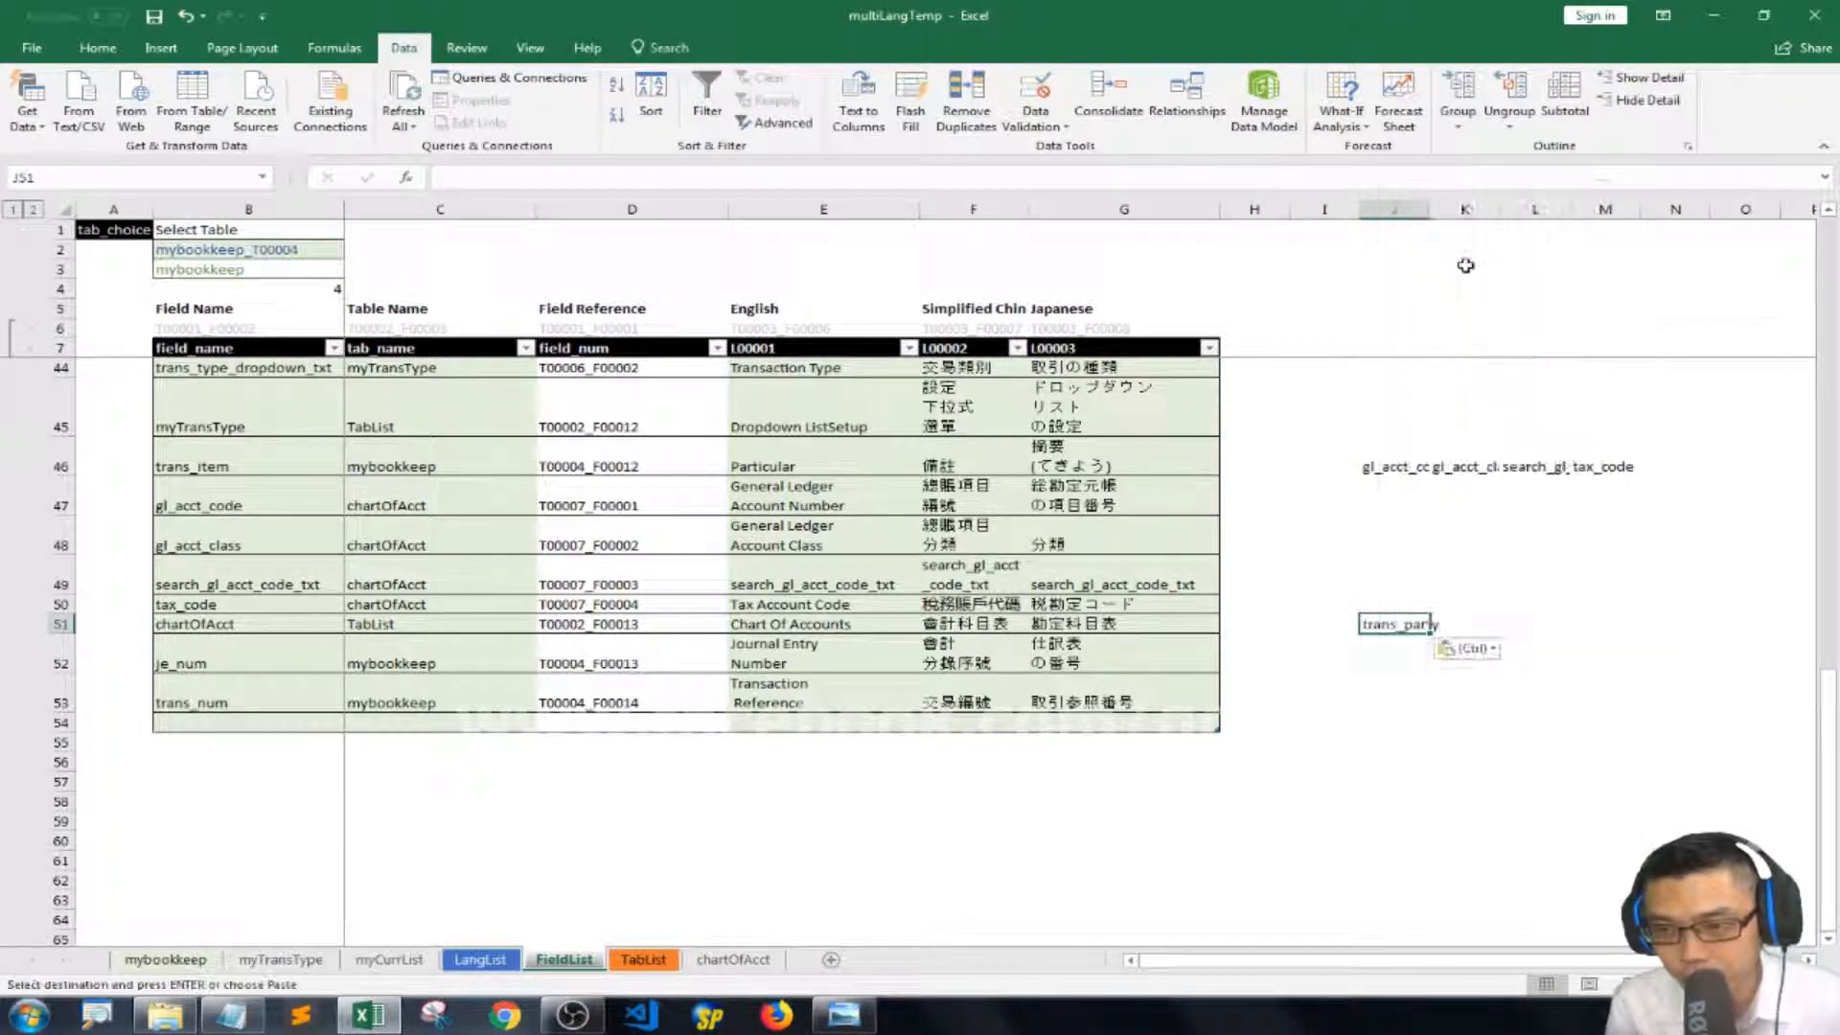
Insert three blank rows at row 54 of the field list table and clear the temporary trans_party text from J51.
right_click(60, 722)
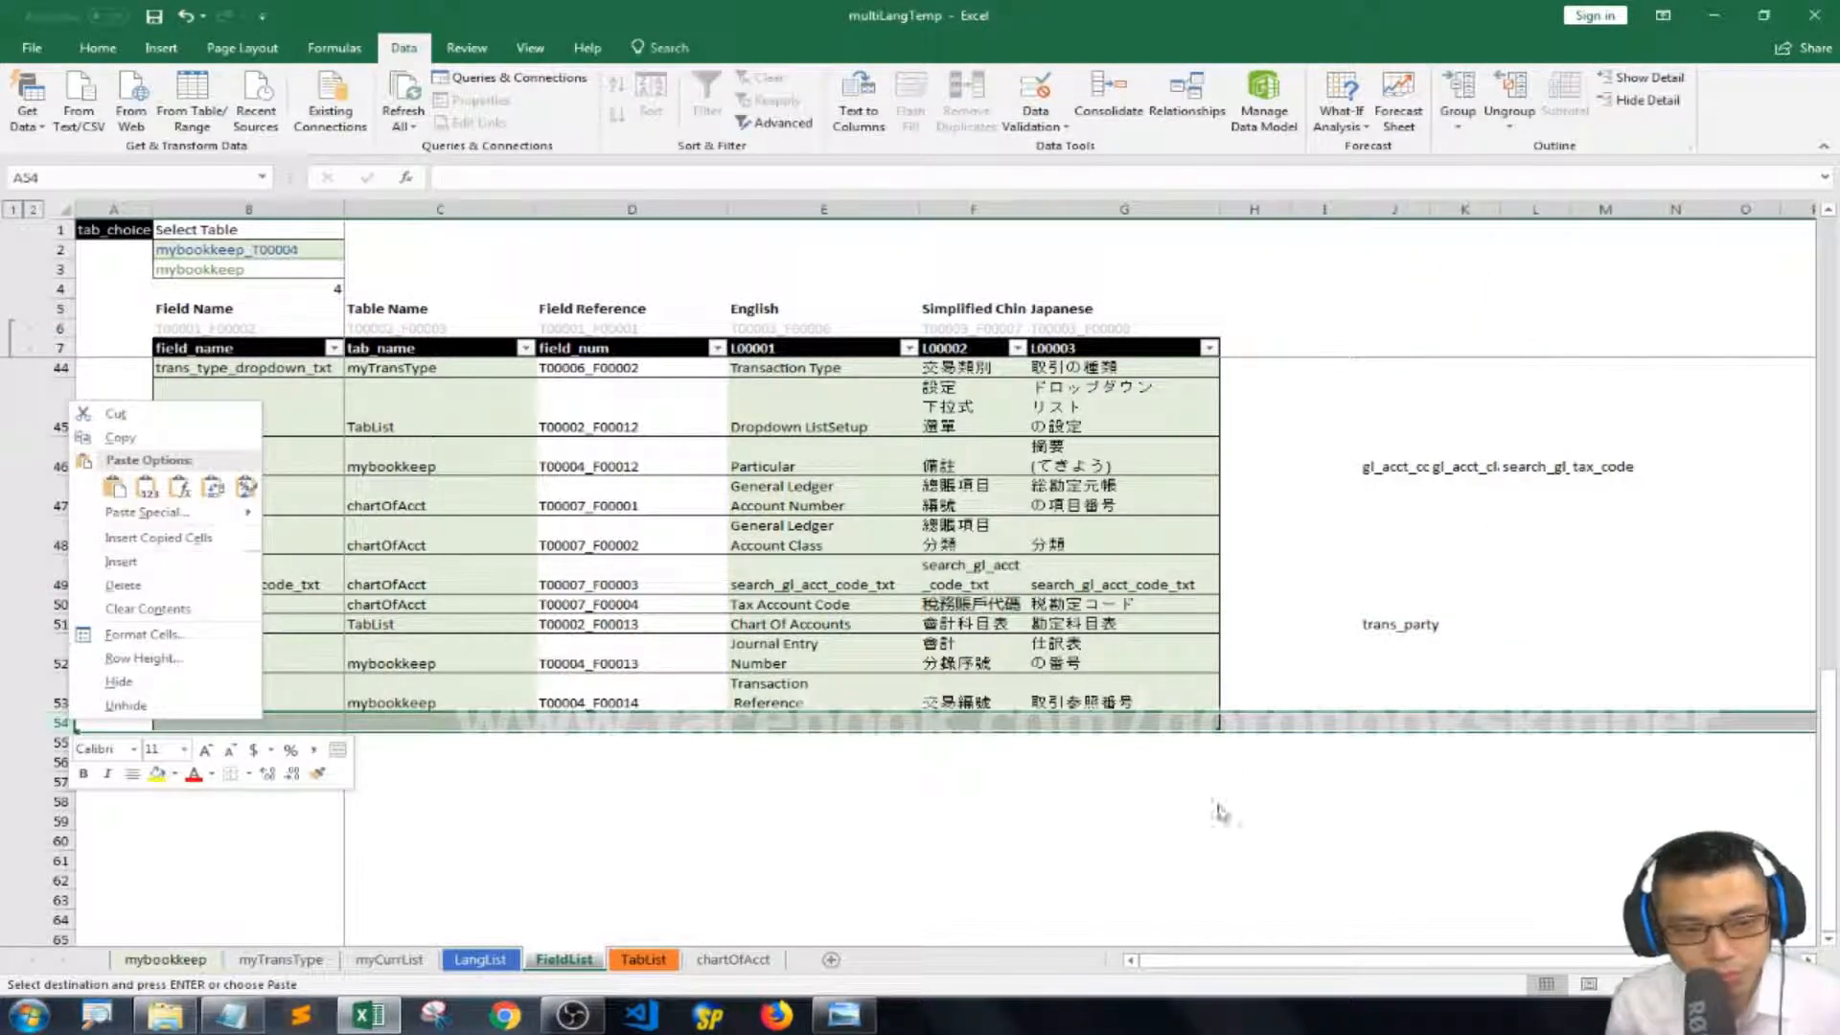
key(Escape)
key(Escape)
right_click(59, 724)
click(119, 565)
drag(60, 723, 60, 743)
right_click(150, 742)
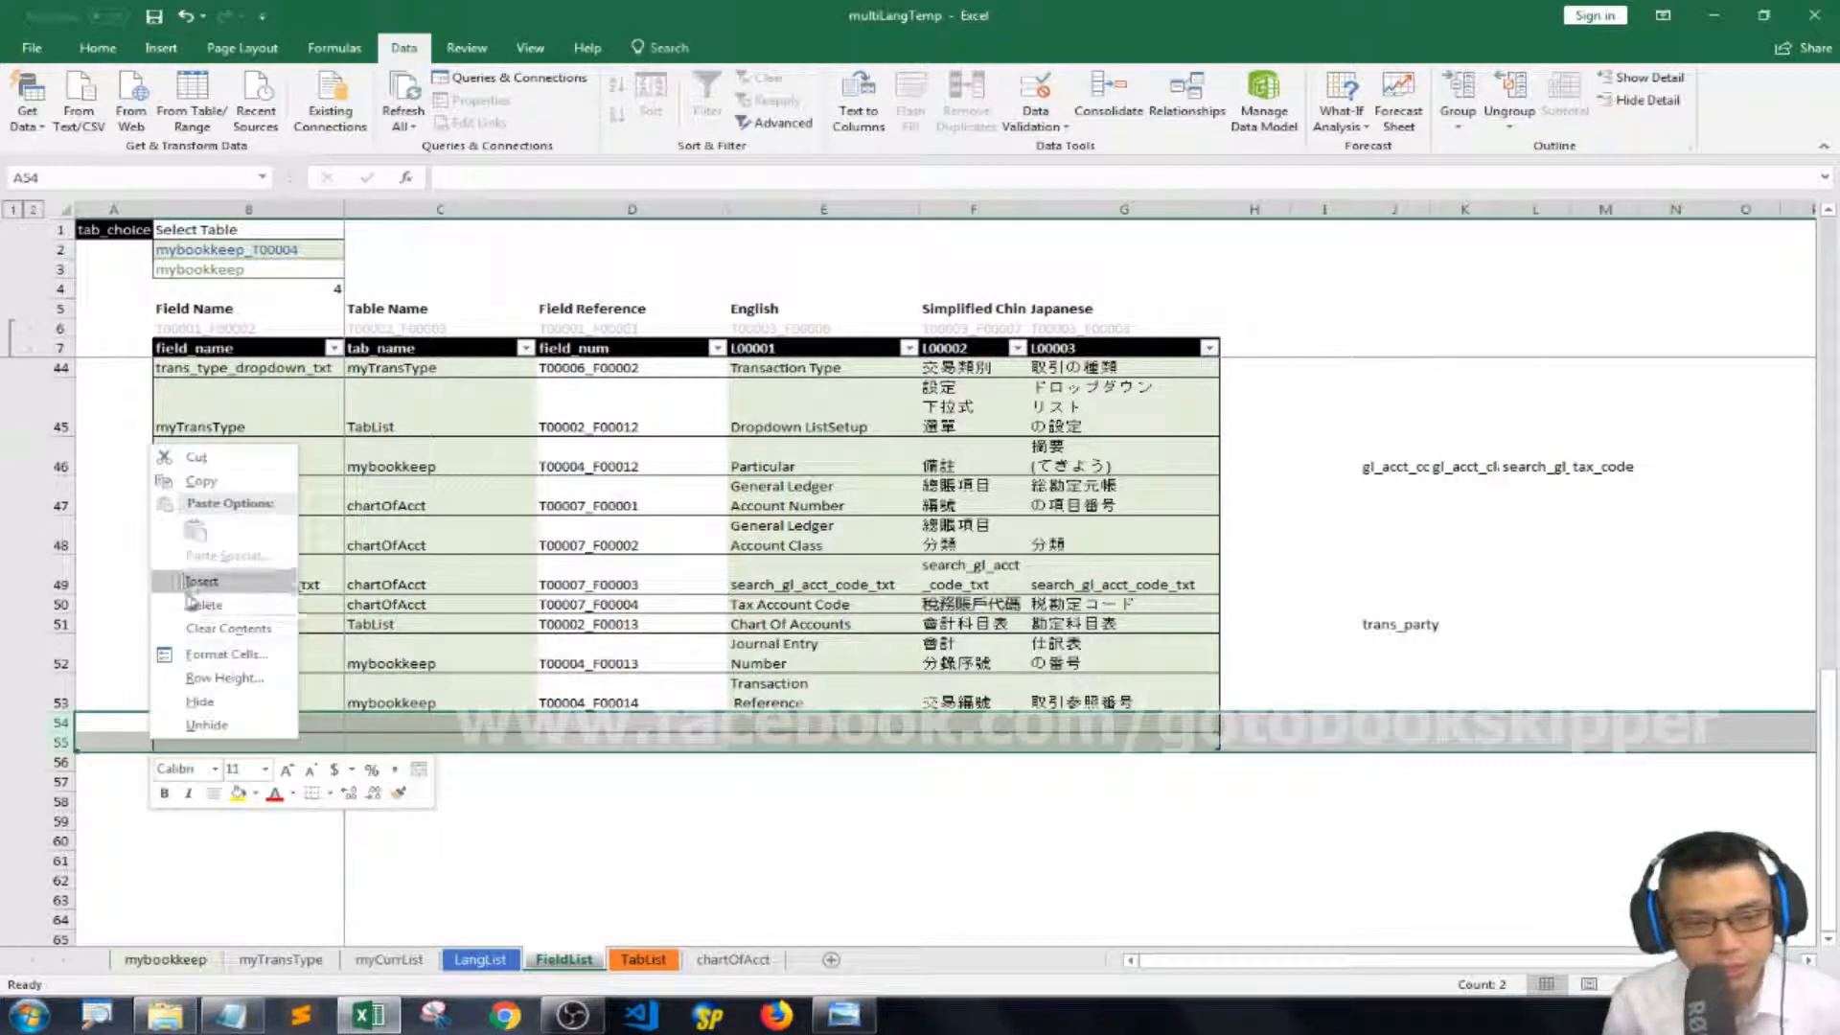
click(199, 582)
click(1386, 625)
key(Delete)
key(Left)
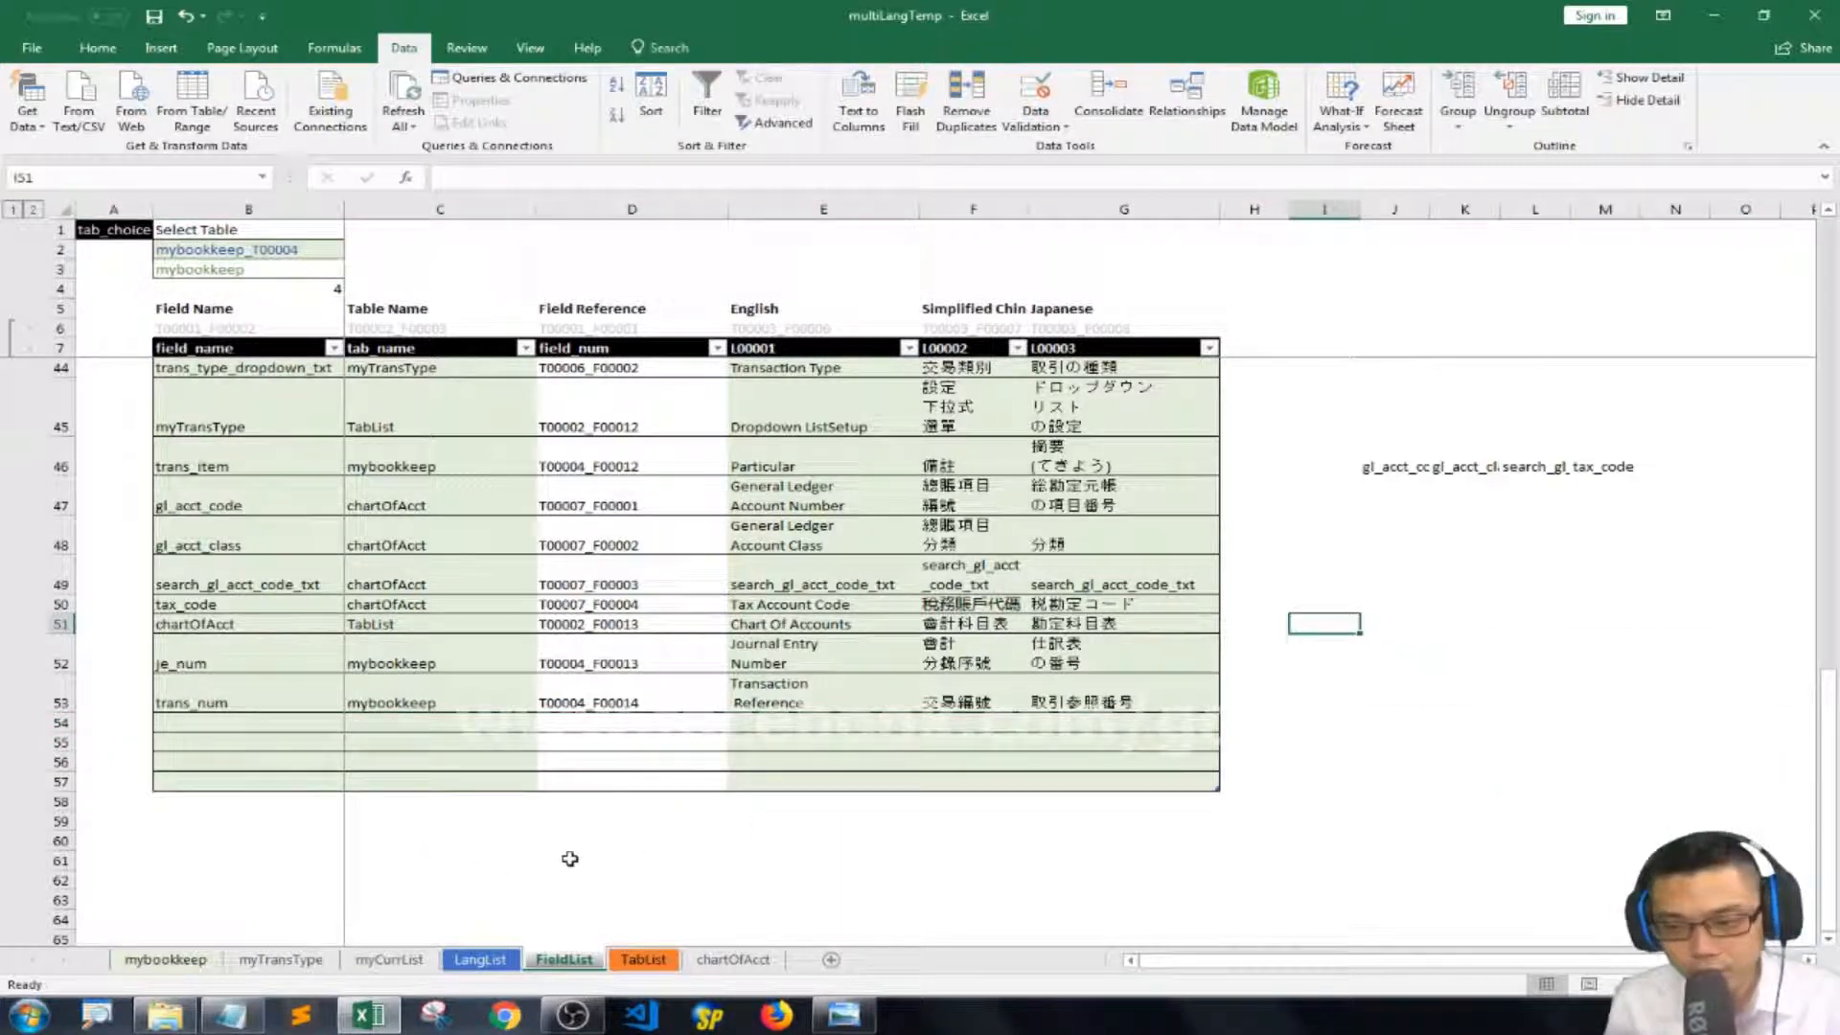
Register the field trans_party in row 54 and assign it to the mybookkeep table.
click(239, 730)
text(trans_party)
key(Tab)
click(544, 722)
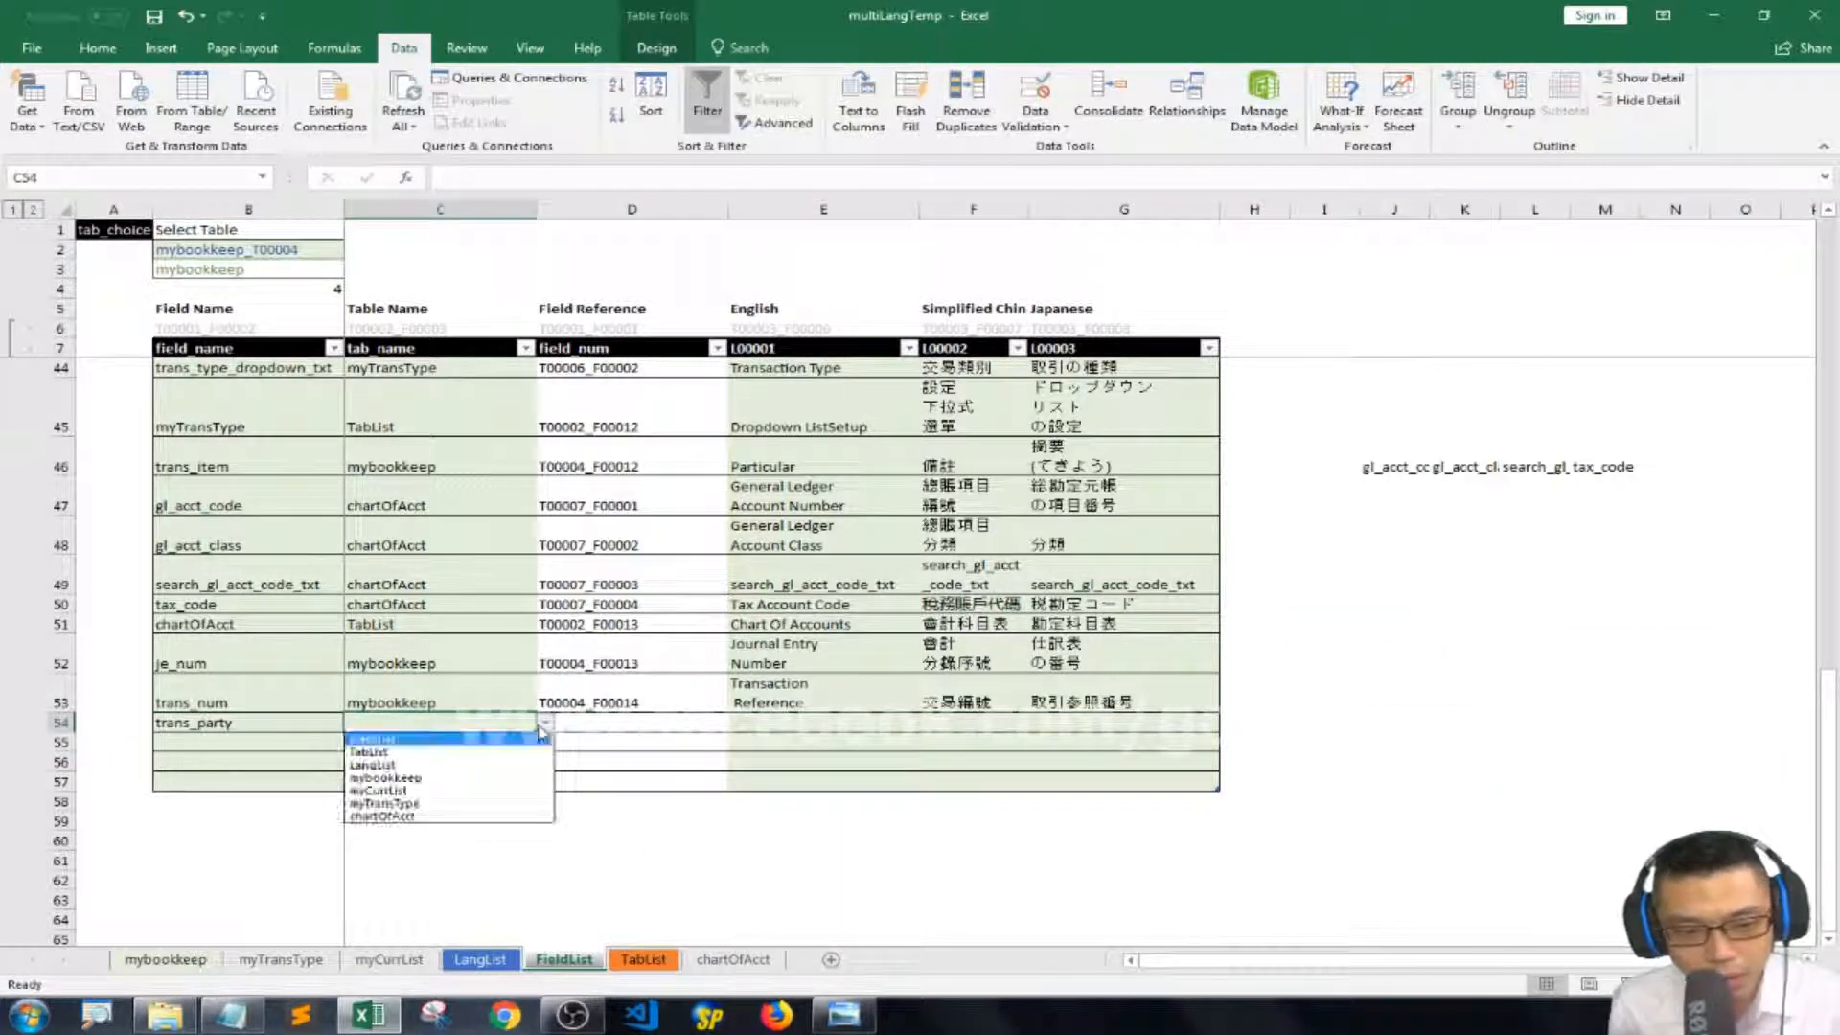
click(403, 779)
Copy trans_party's translation line from the Notepad notes and keep only Company/Bank Name(Counterparty) as its English name in E54.
click(757, 720)
click(232, 1015)
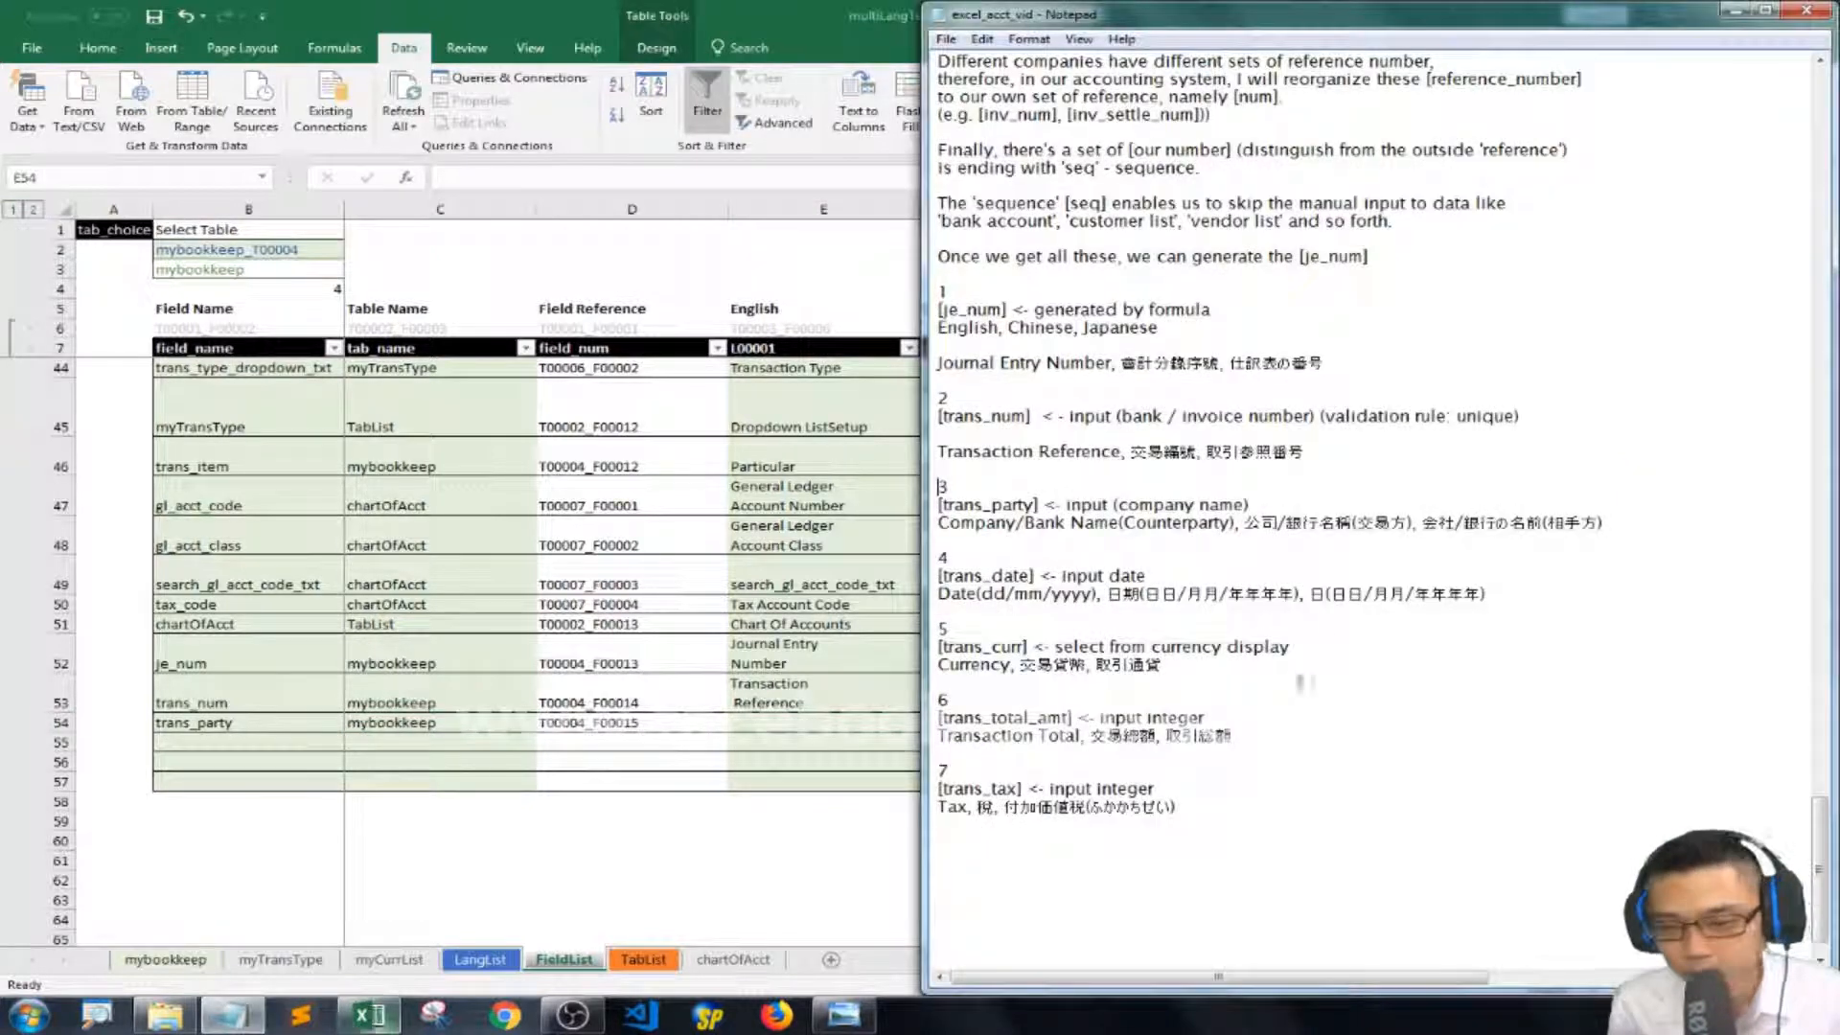
click(1025, 523)
key(Home)
key(shift+End)
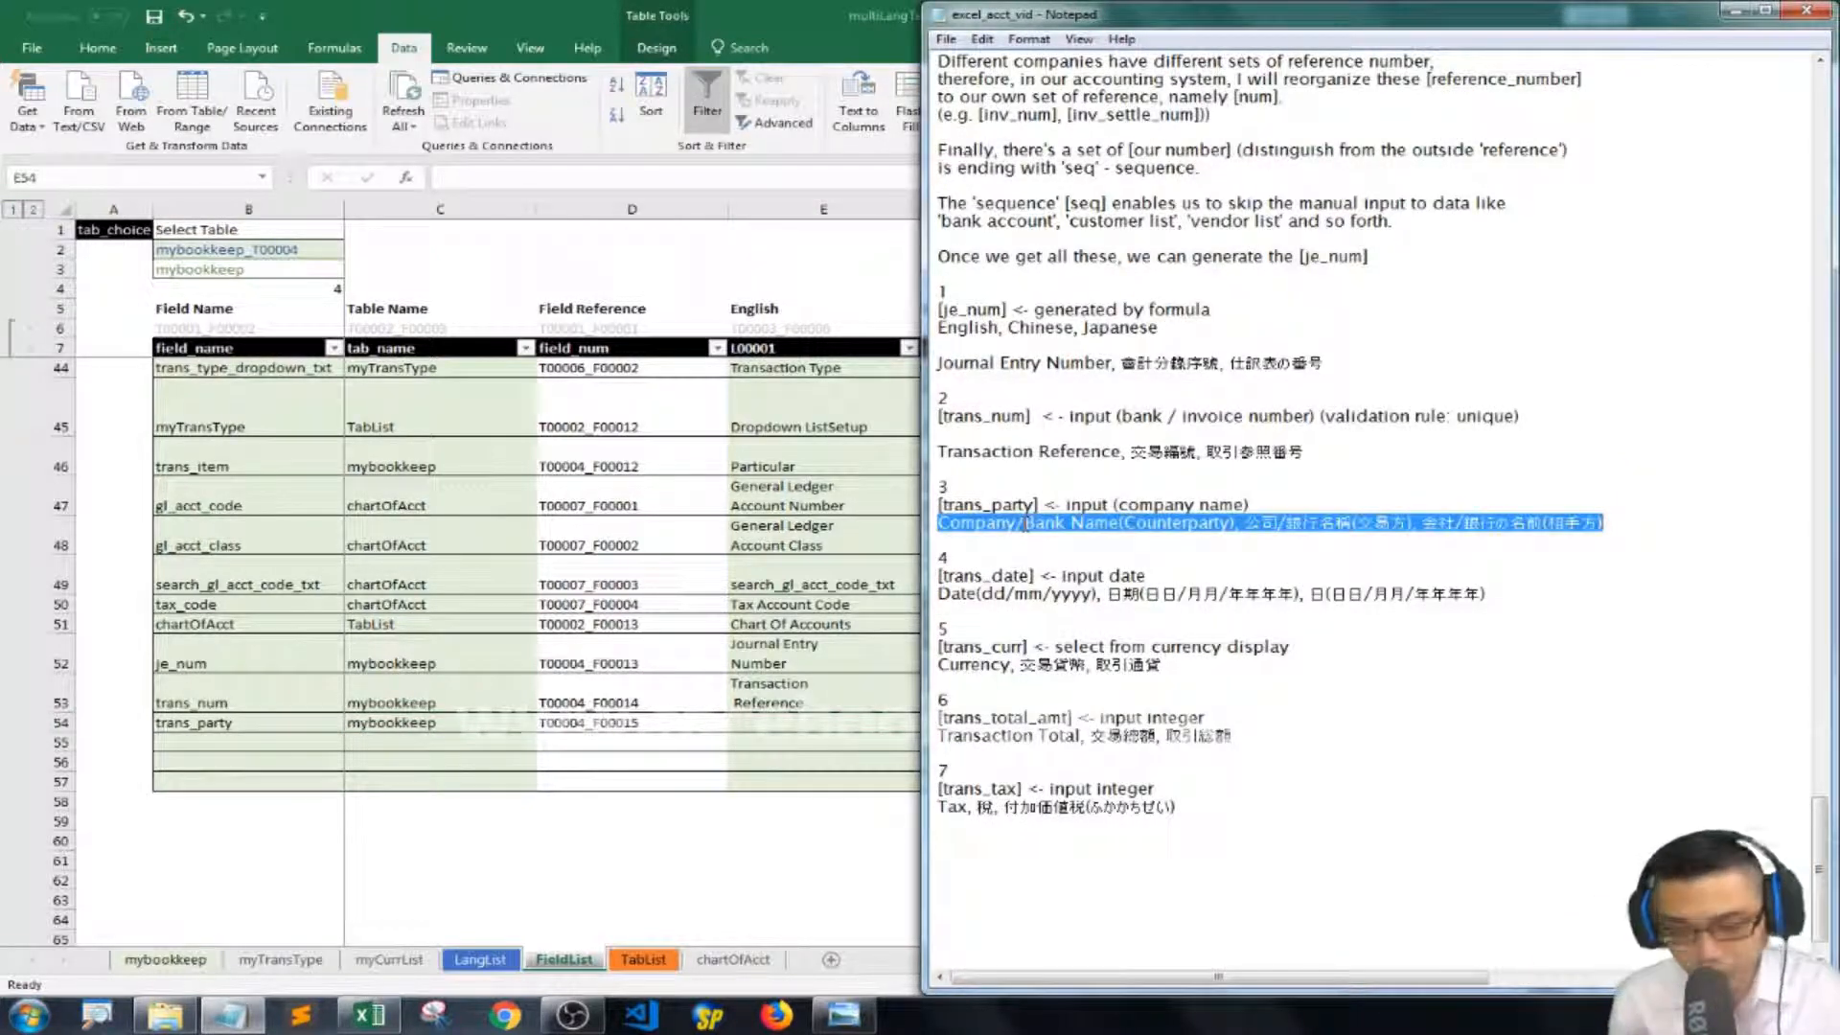
click(795, 716)
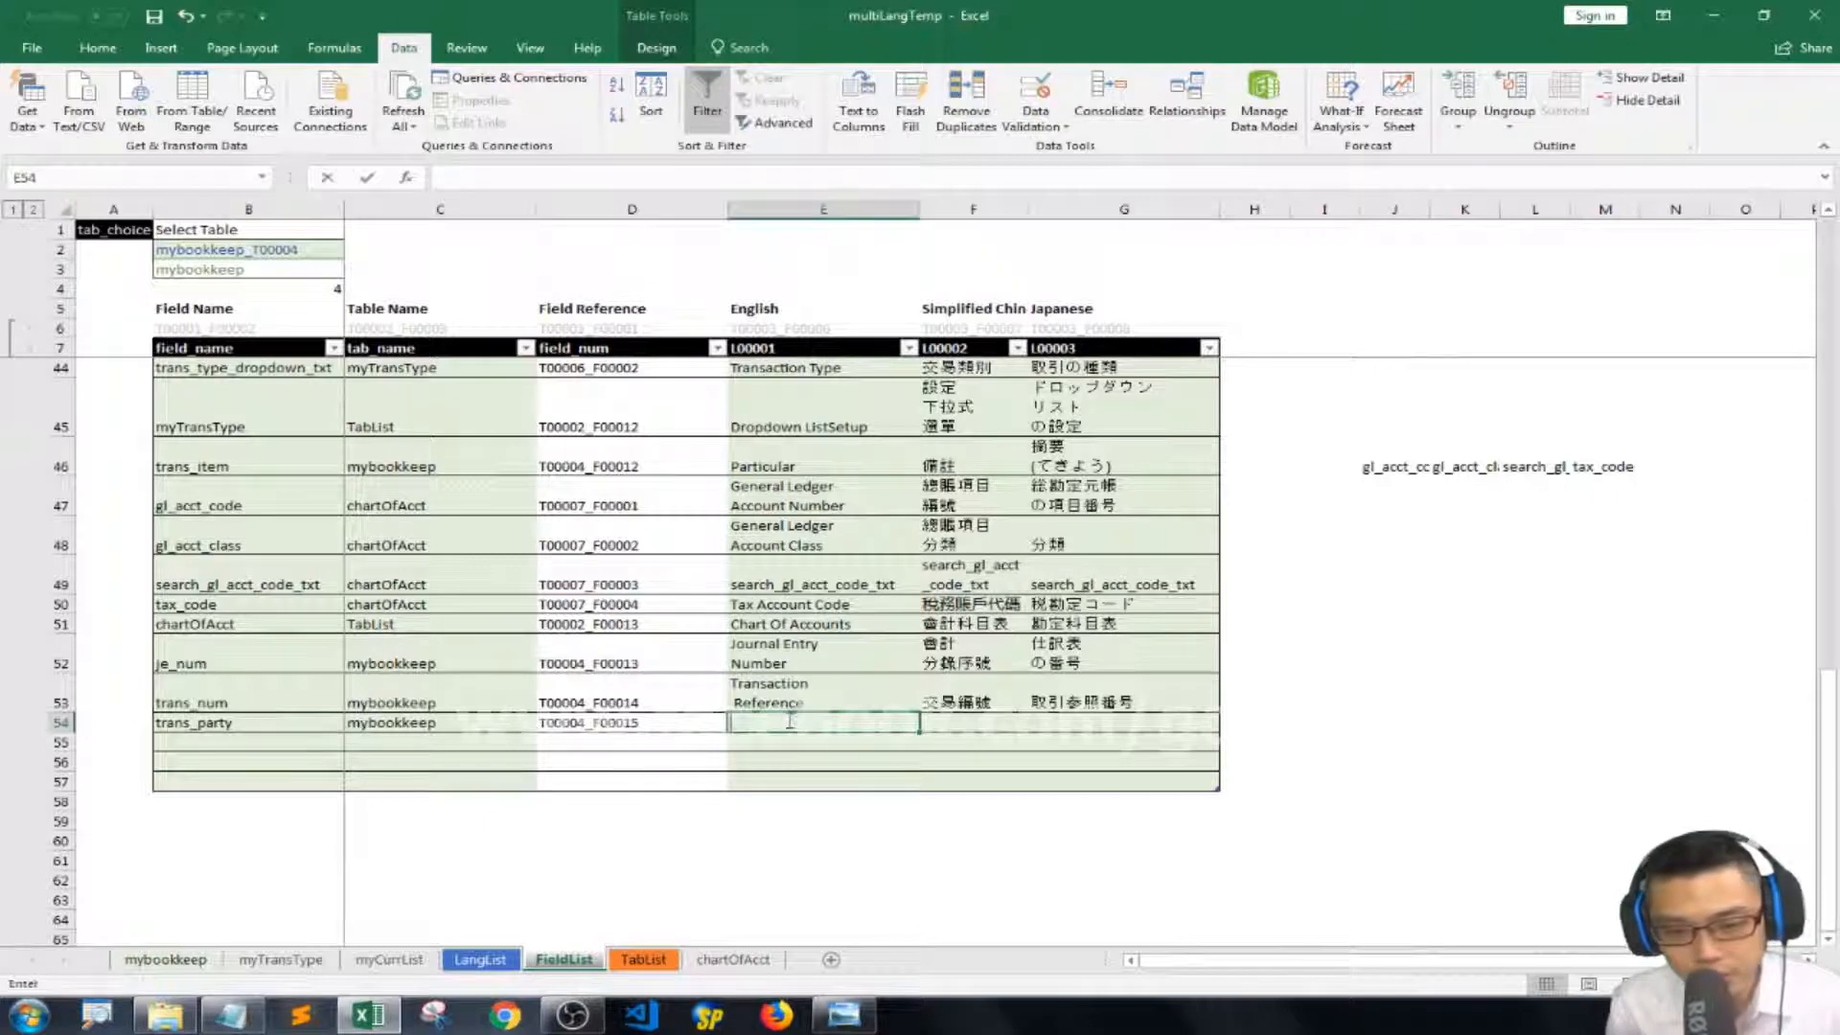
key(ctrl+v)
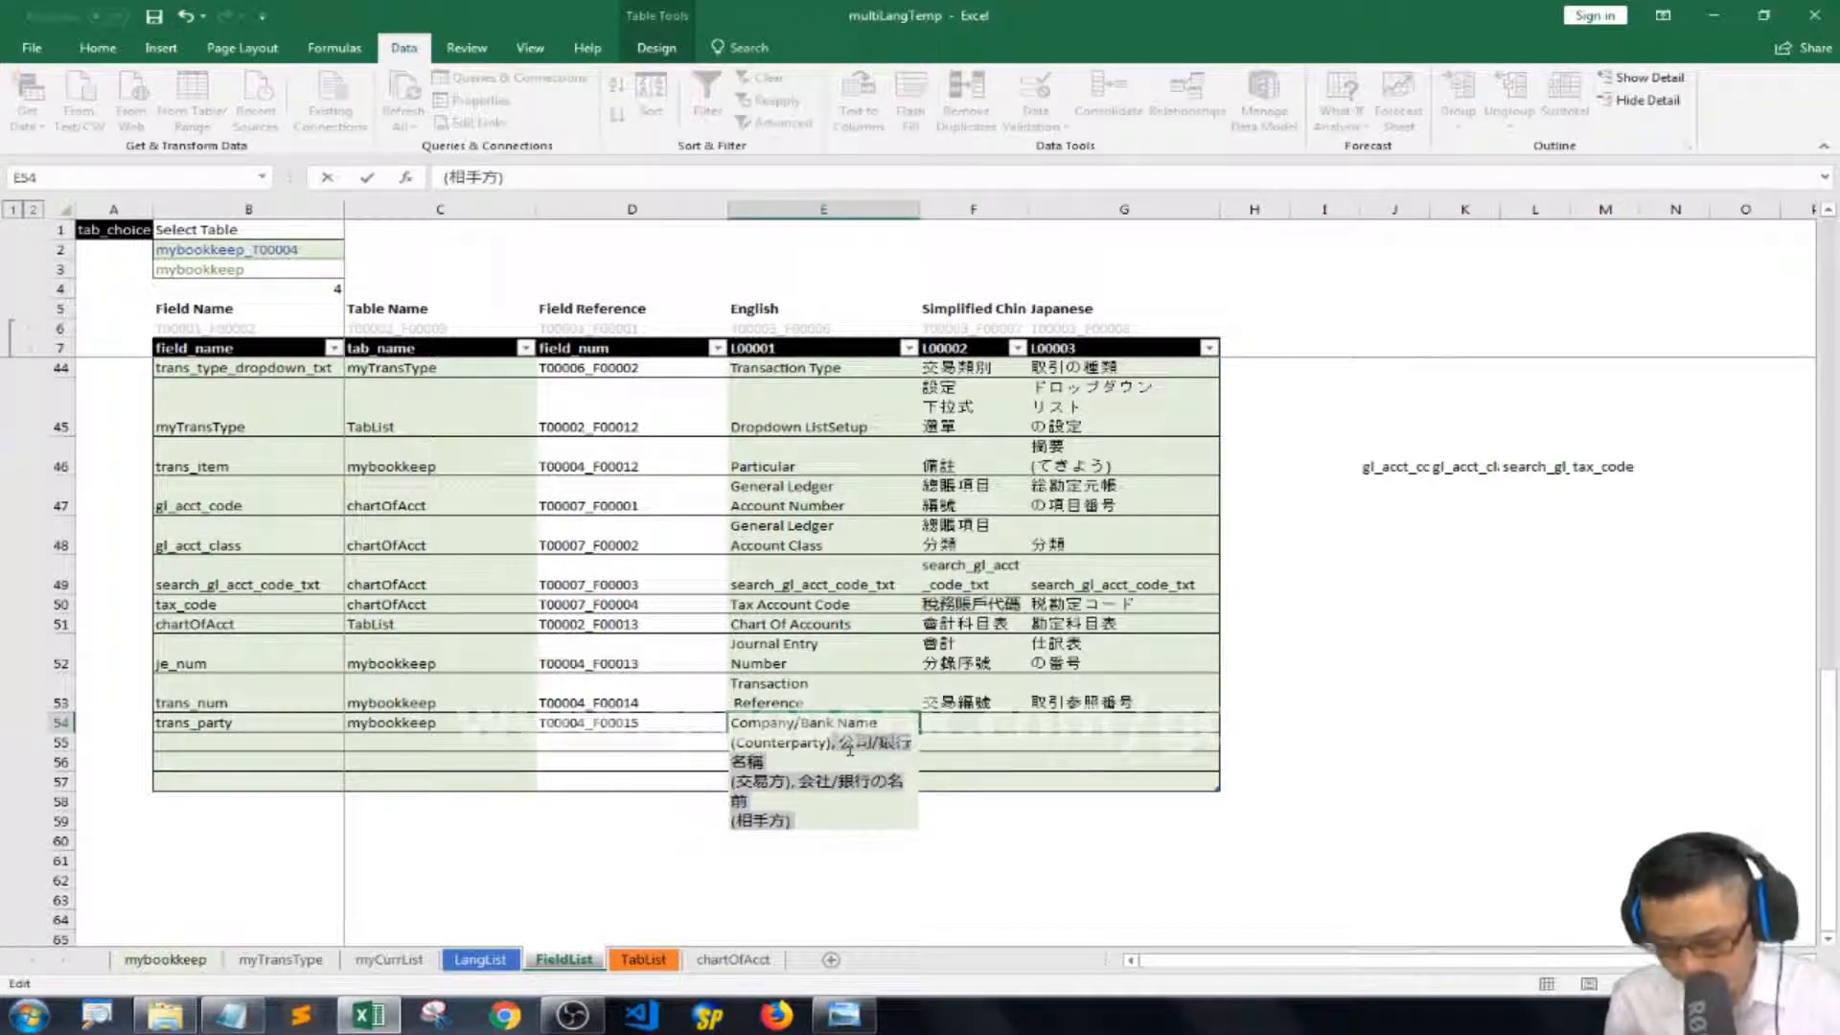
key(ctrl+x)
key(ctrl+Return)
Enter 公司/銀行名稱(交易方) as trans_party's Chinese name in F54, cutting out the Japanese part.
click(997, 743)
key(ctrl+v)
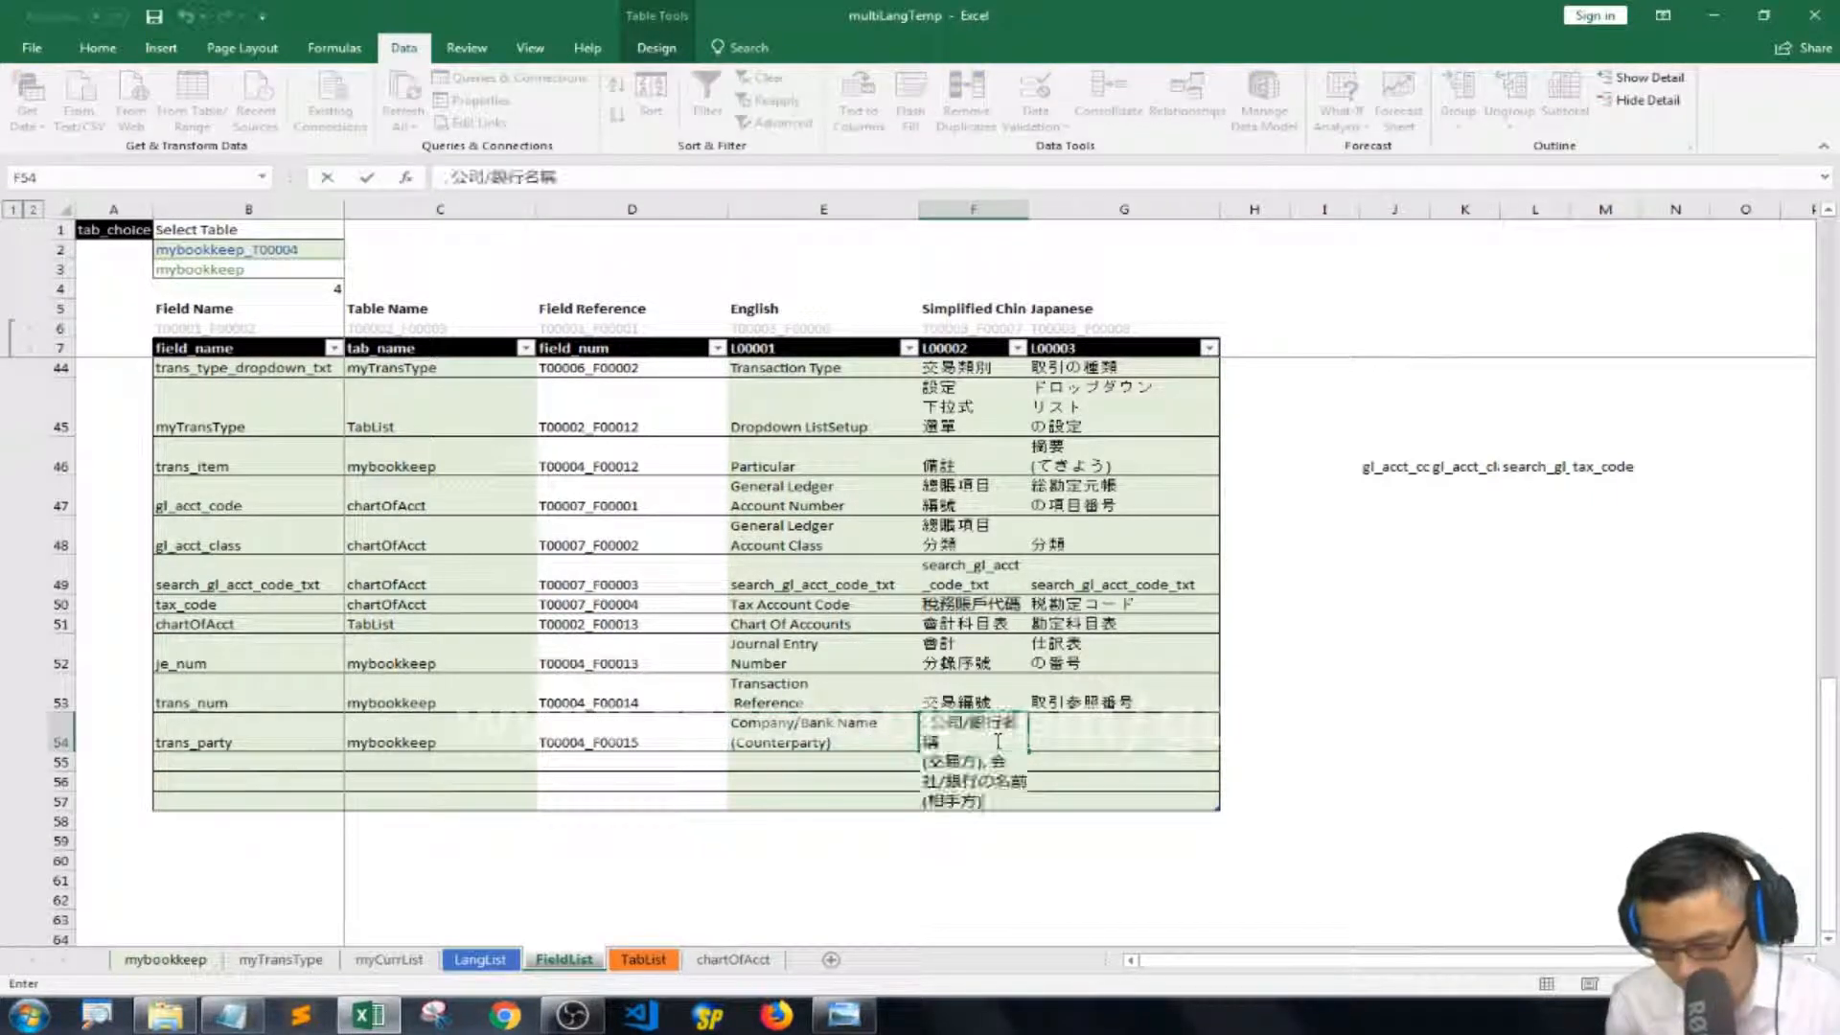
key(F2)
key(ctrl+Home)
key(Delete)
key(Delete)
key(Down)
key(ctrl+shift+End)
key(ctrl+x)
key(Return)
key(Up)
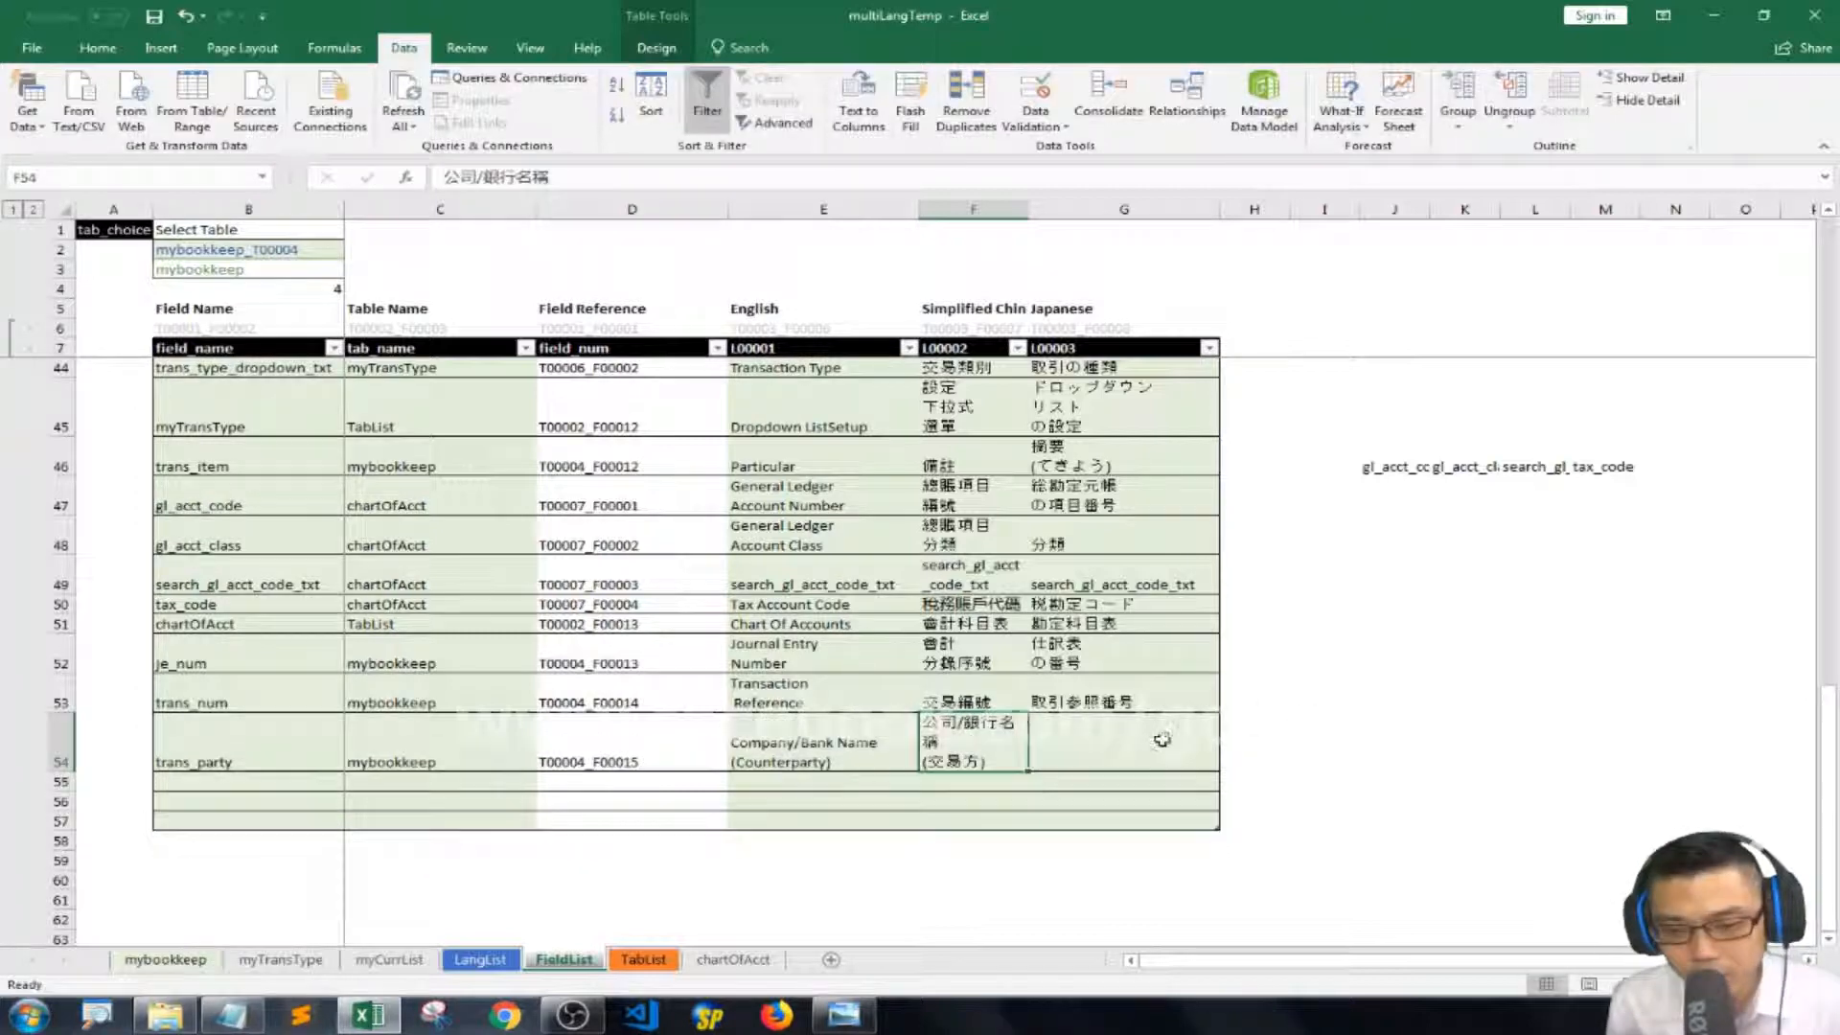
Enter 会社/銀行の名前(相手方) as trans_party's Japanese name in G54 and save the workbook.
click(1161, 740)
key(ctrl+v)
key(ctrl+s)
Delete the leftover field names from gl_acct_code through tax_code in J46:M46 and save the workbook.
click(1430, 468)
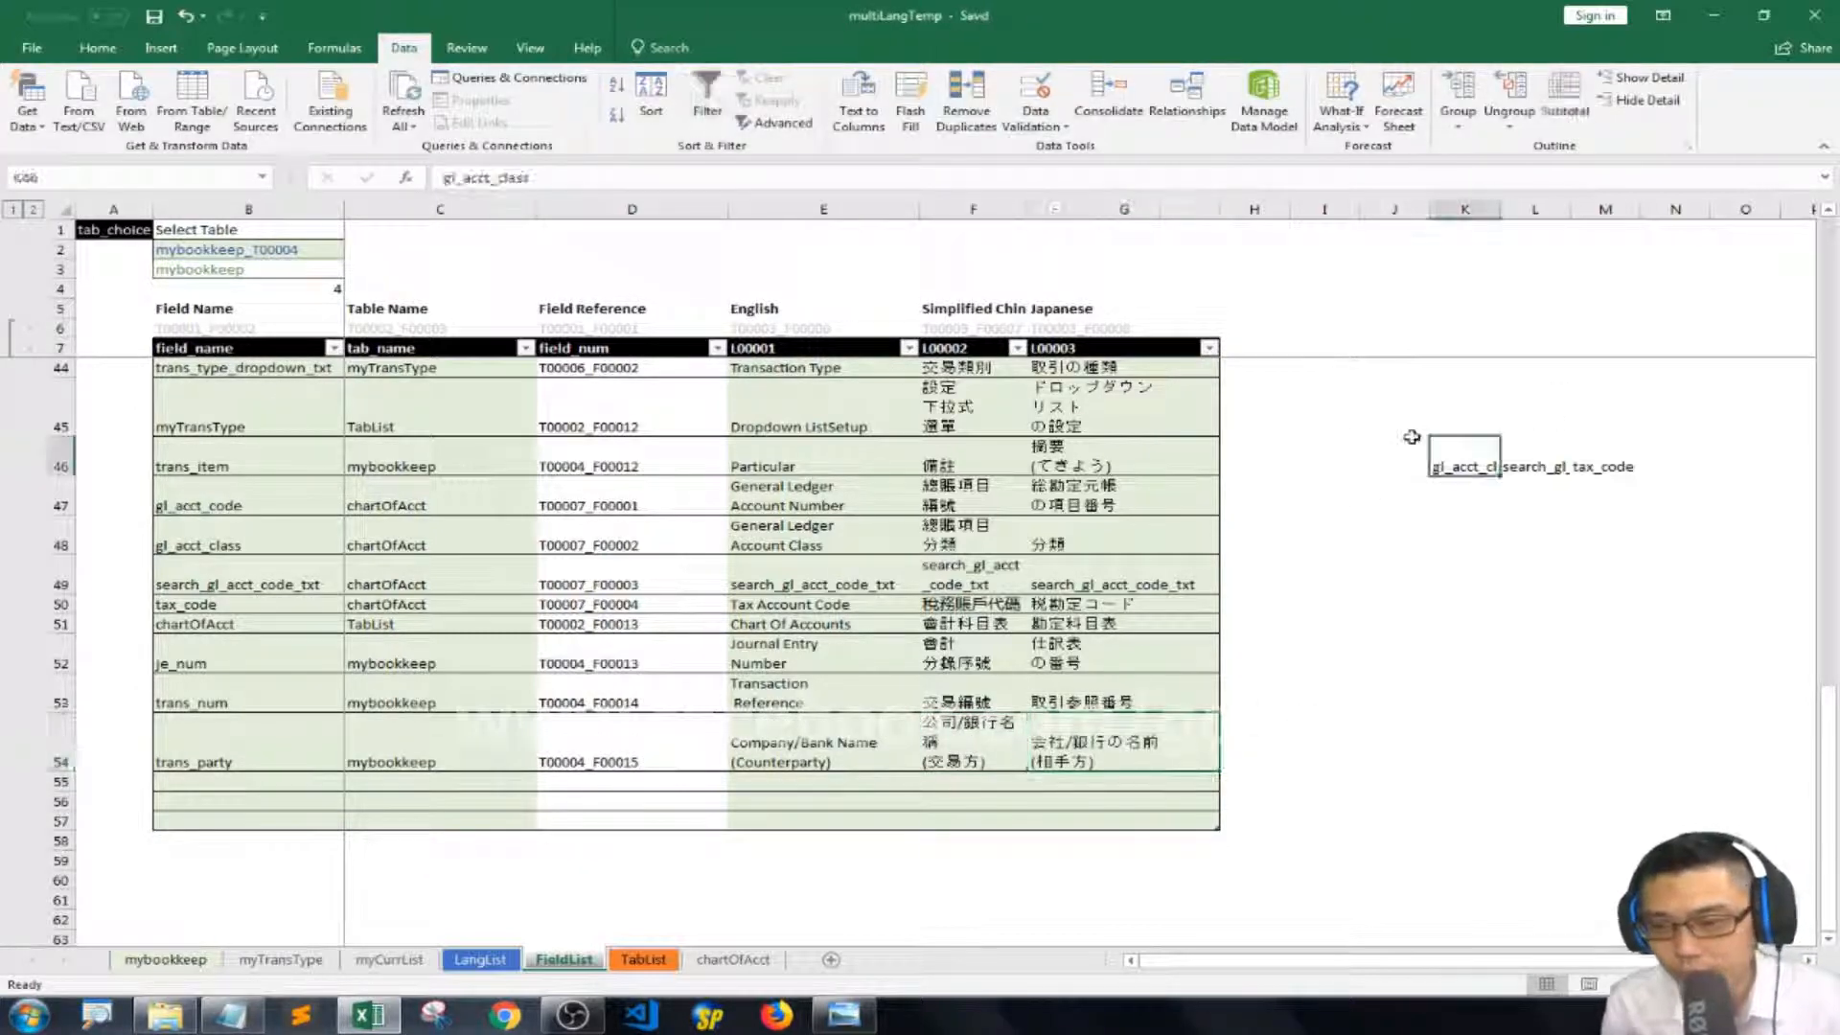
key(Right)
key(Delete)
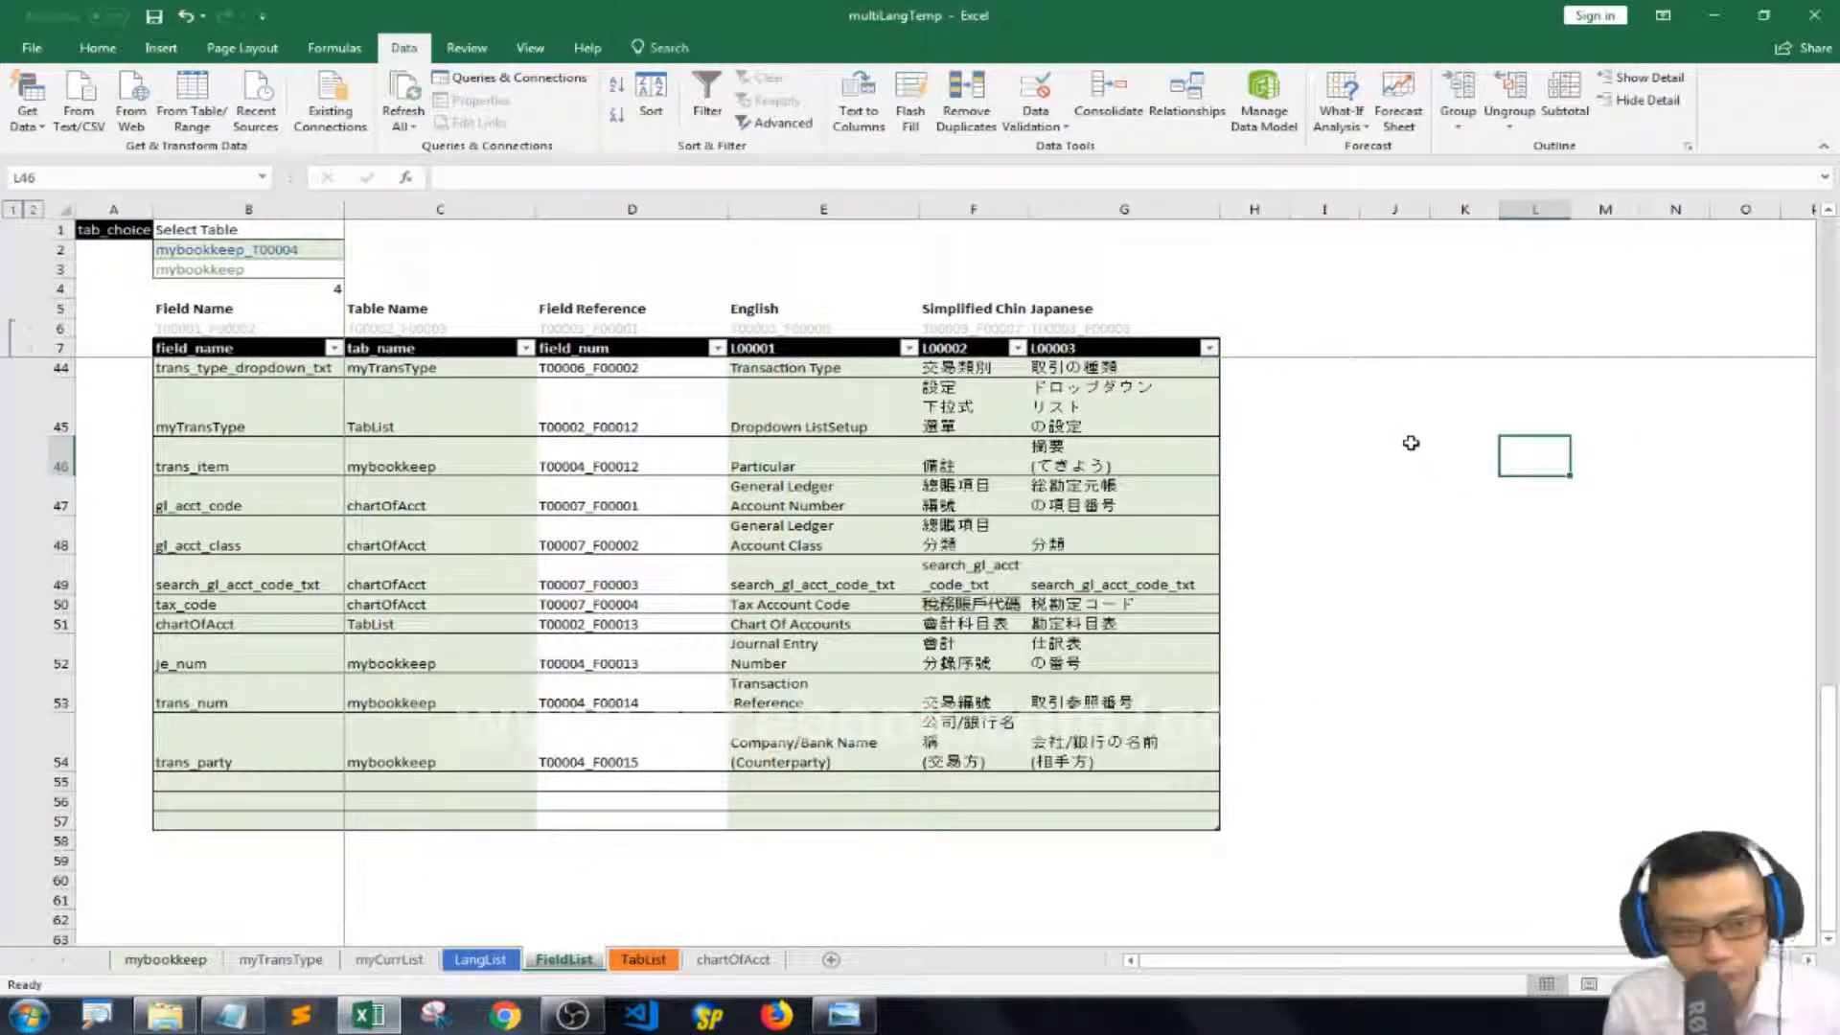
key(ctrl+s)
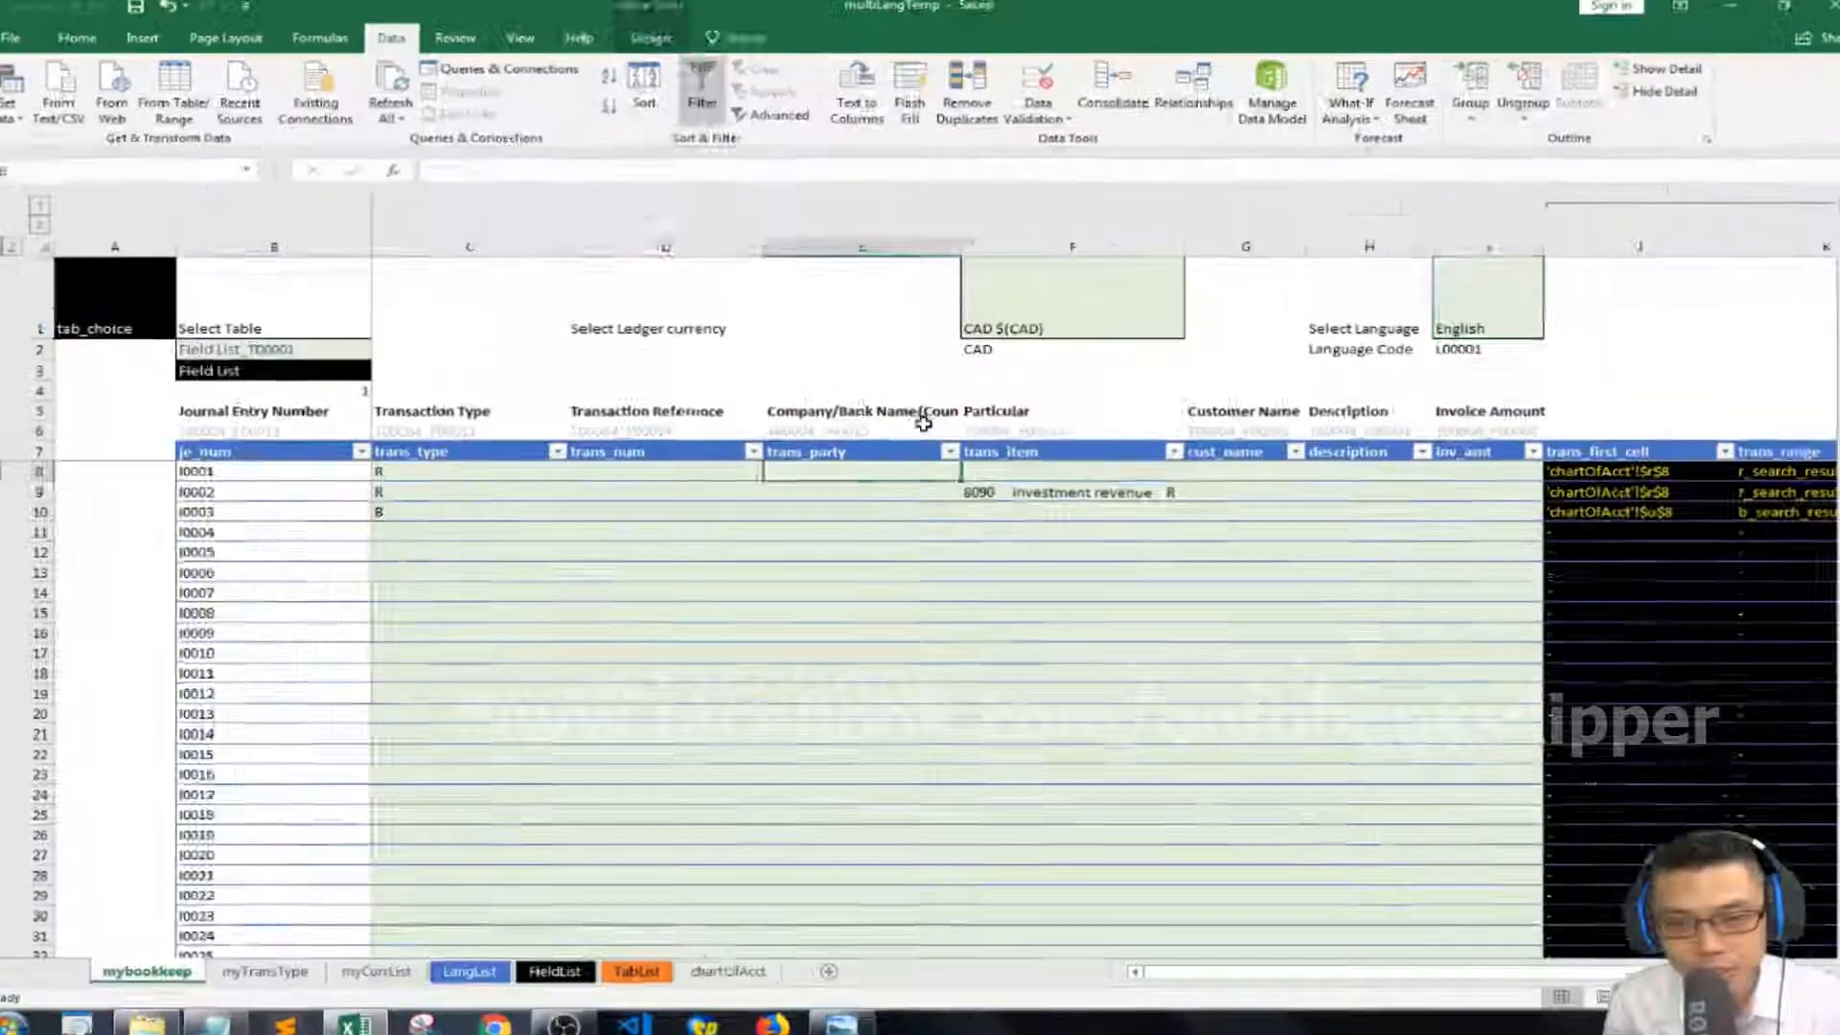
Switch the mybookkeep sheet's language to 日本語 and slightly narrow the trans_party column.
click(1519, 336)
click(1539, 336)
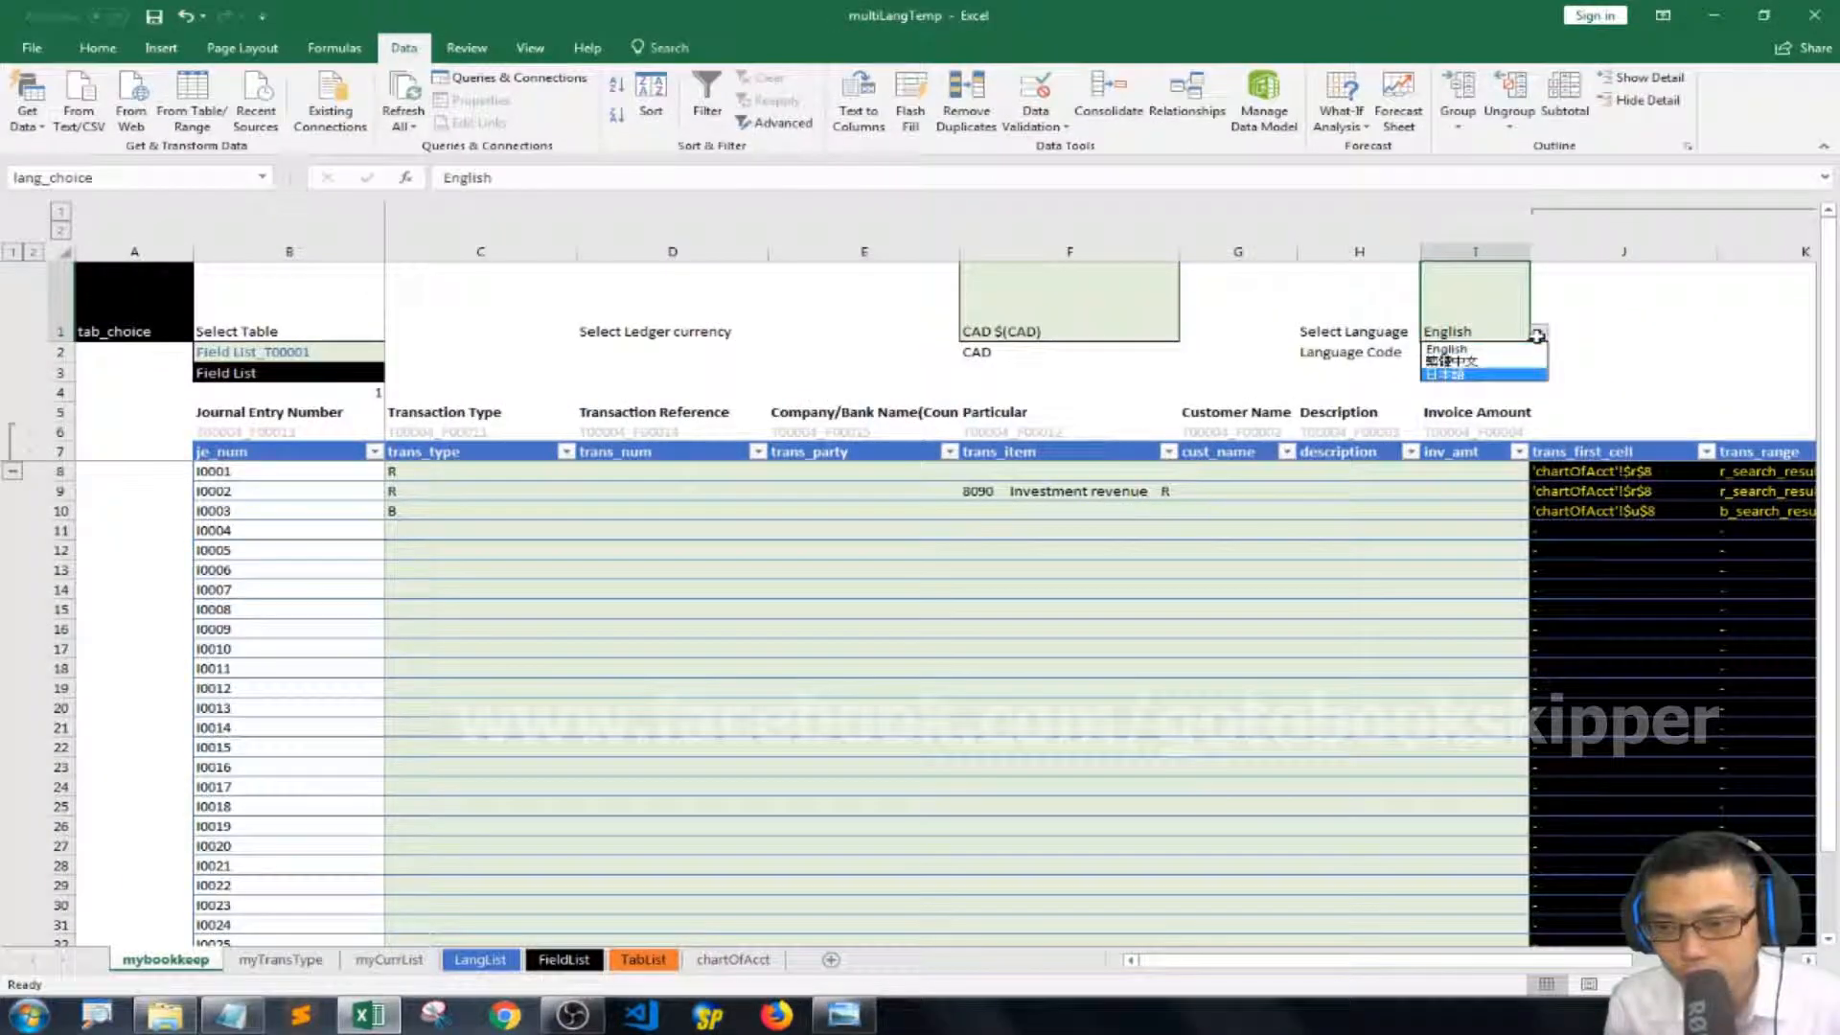
click(1514, 362)
click(888, 428)
click(902, 412)
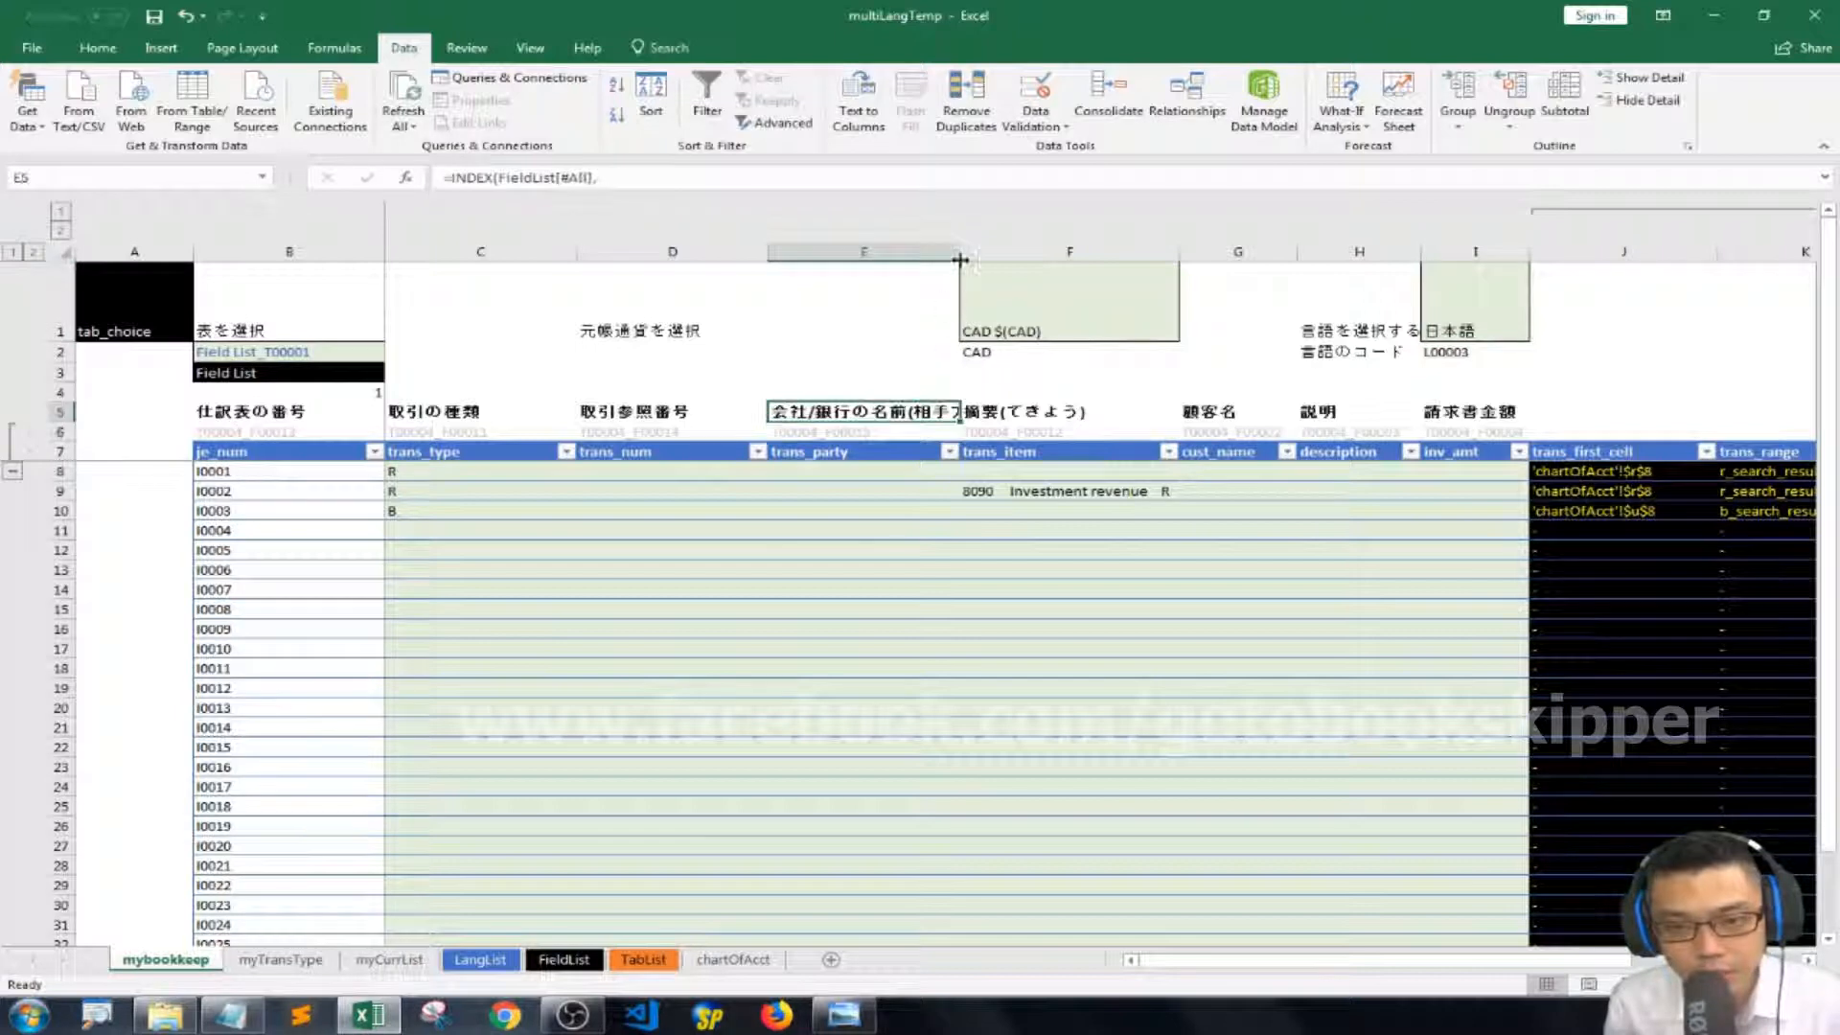
drag(960, 252, 922, 252)
Open the list of language choices on the bookkeeping sheet.
click(1466, 328)
click(1501, 333)
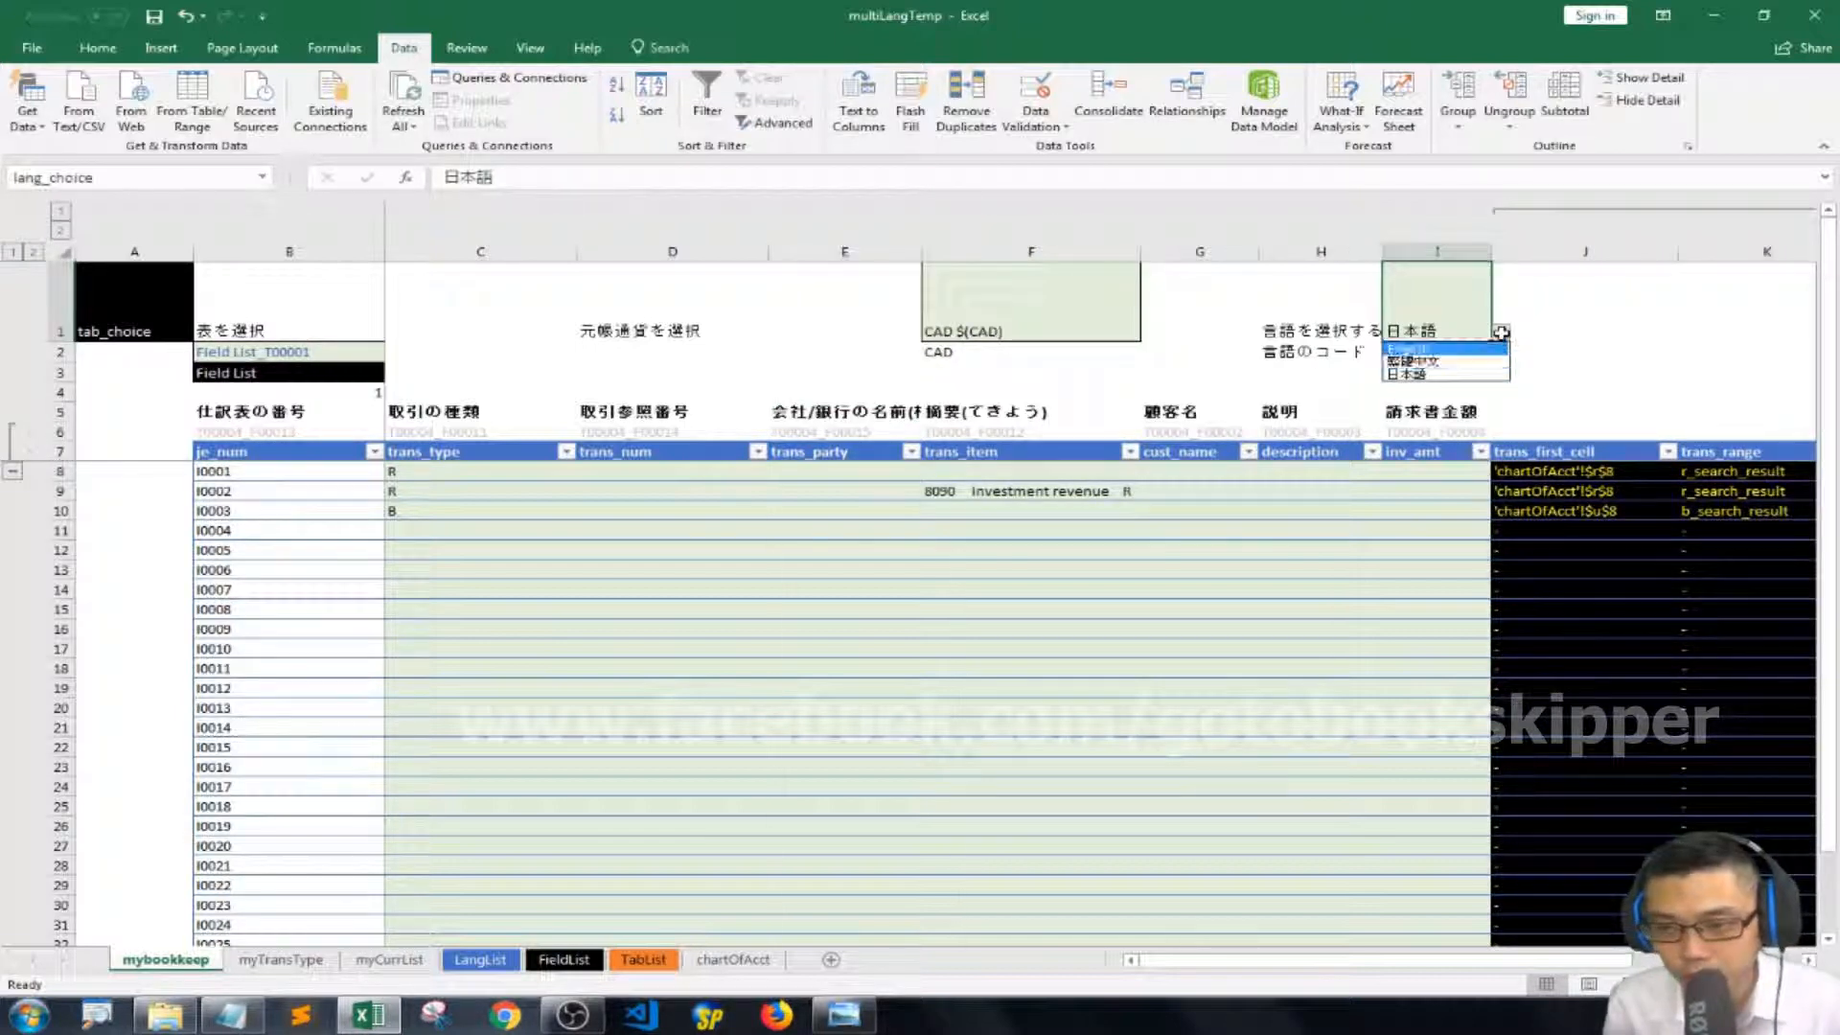